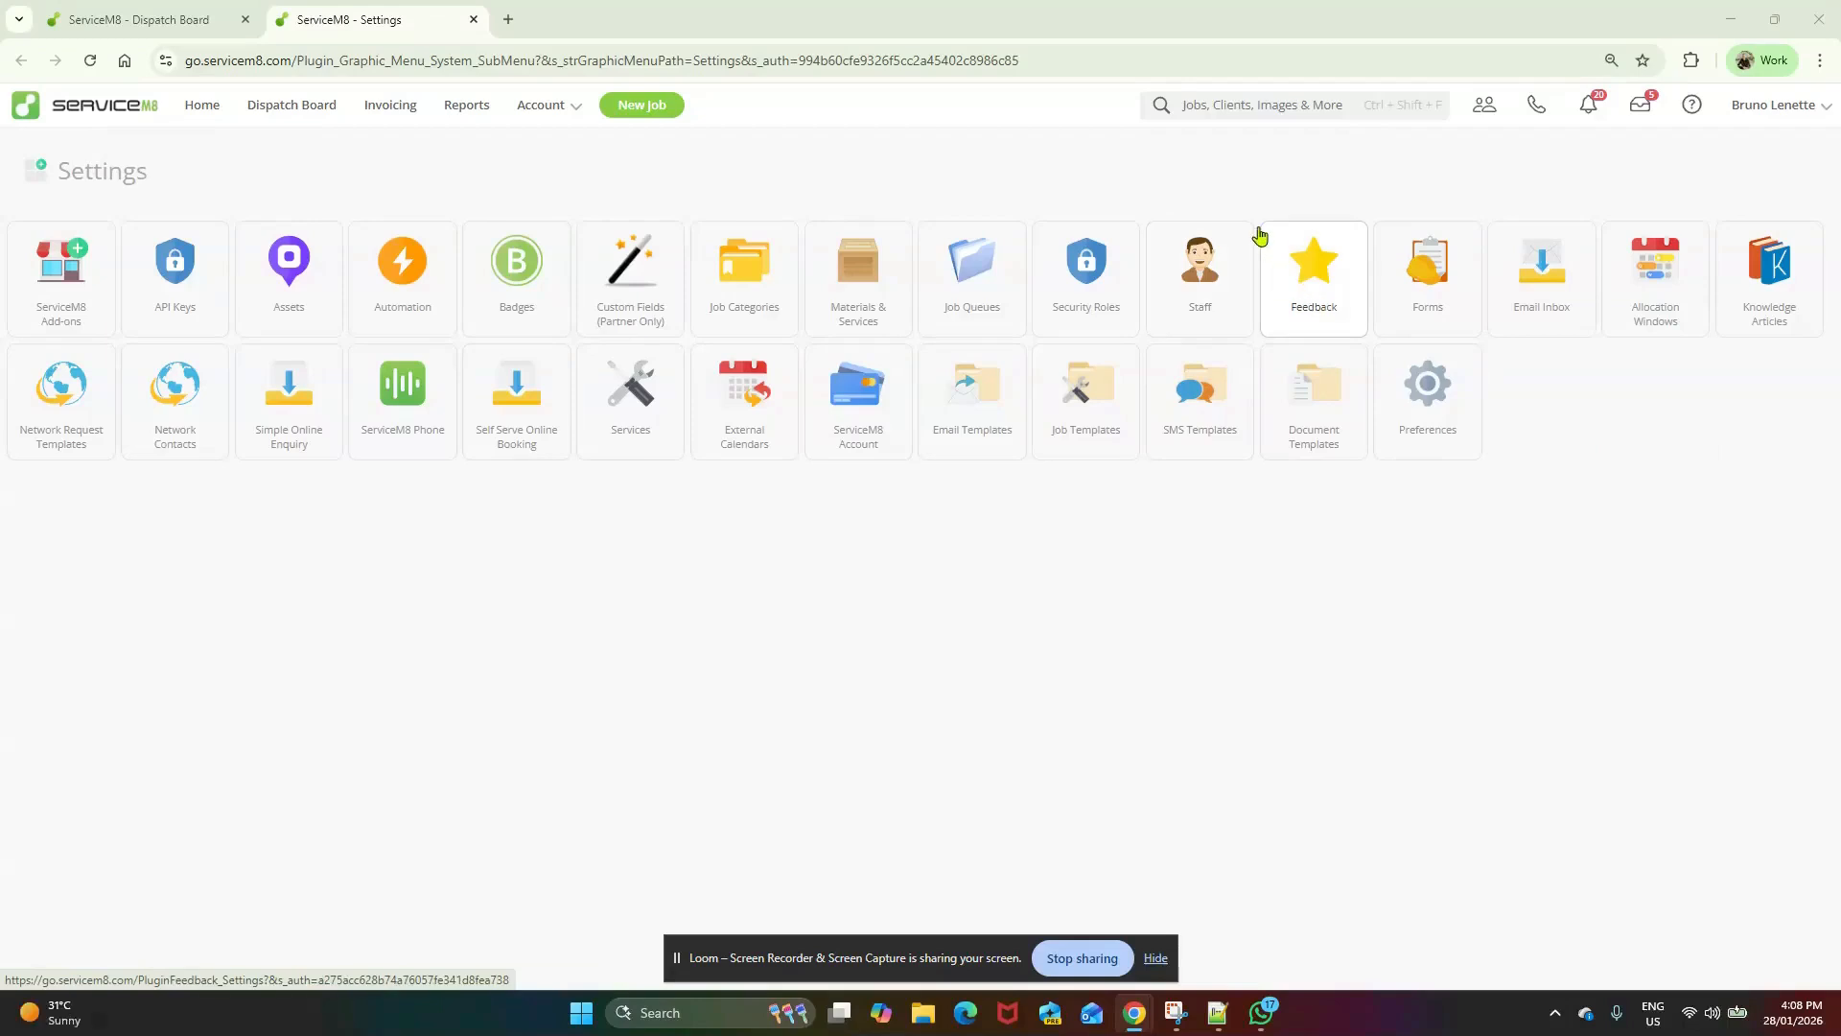
- Open the staff members list from the settings and search it for "truck"
{"action": "left_click", "coordinate": [1203, 280]}
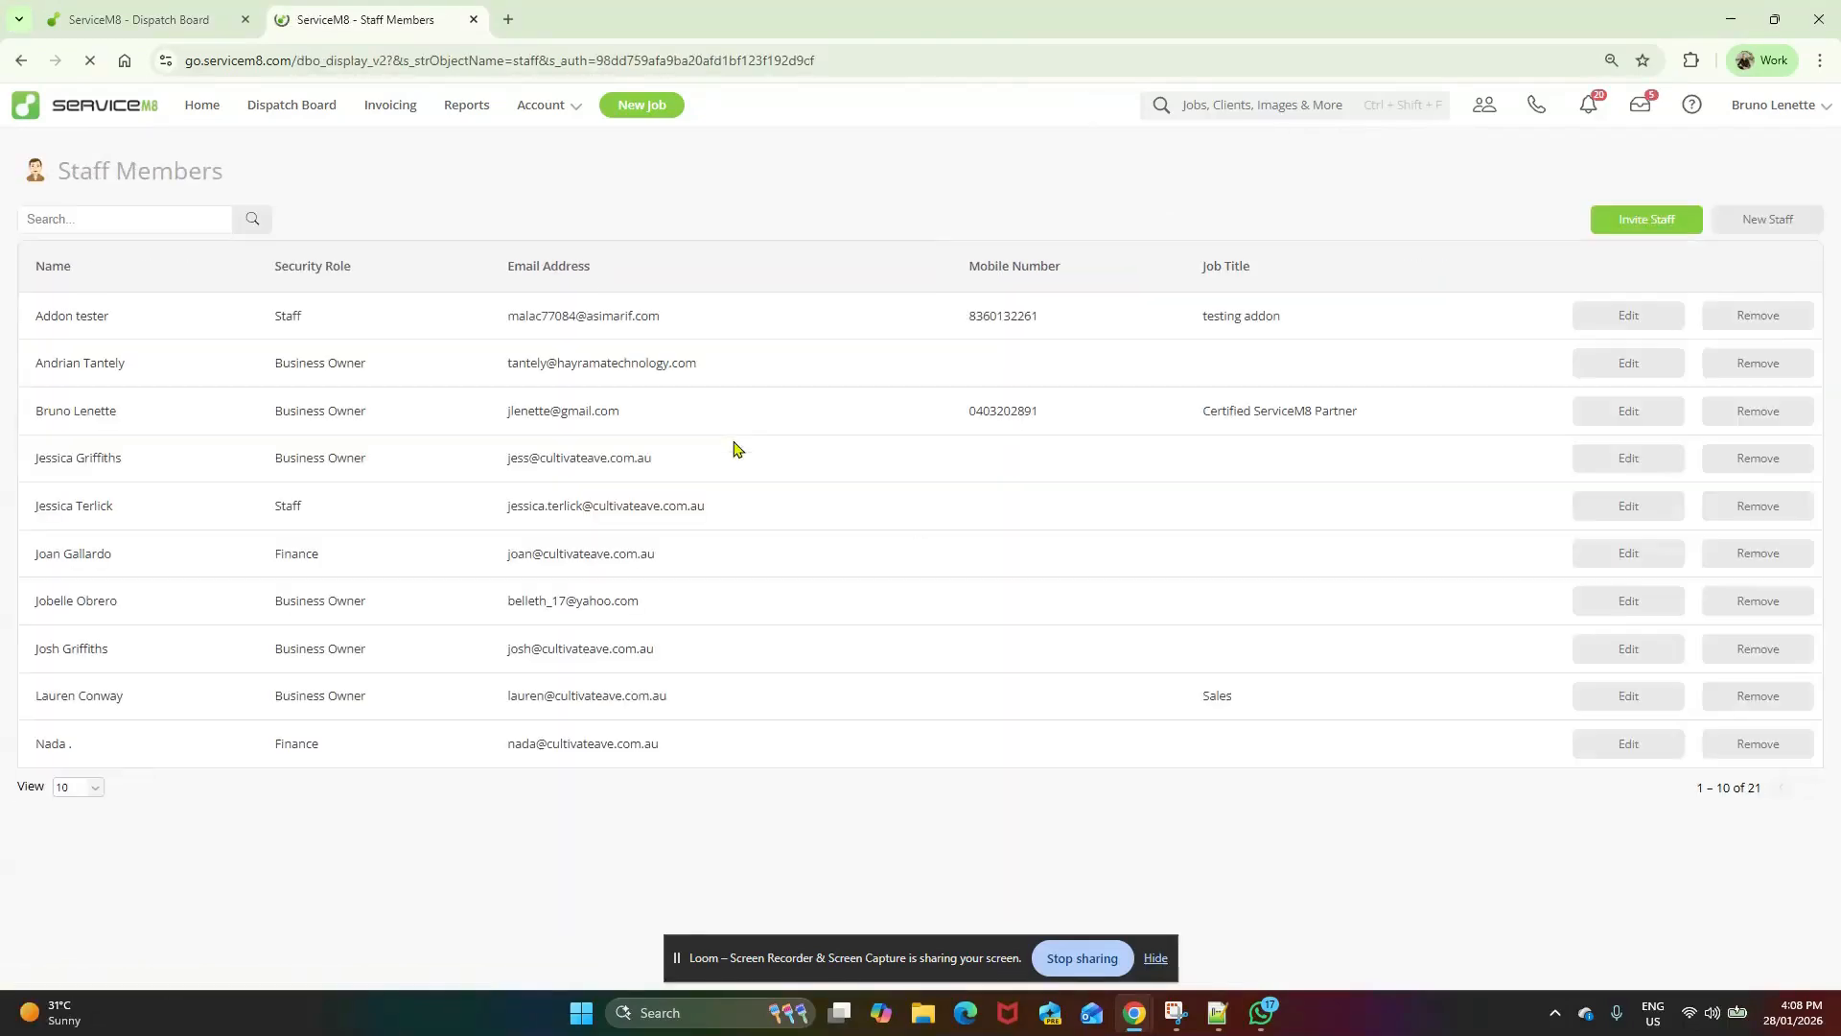
{"action": "left_click_drag", "start_coordinate": [48, 411], "coordinate": [151, 422]}
{"action": "left_click_drag", "start_coordinate": [52, 457], "coordinate": [163, 460]}
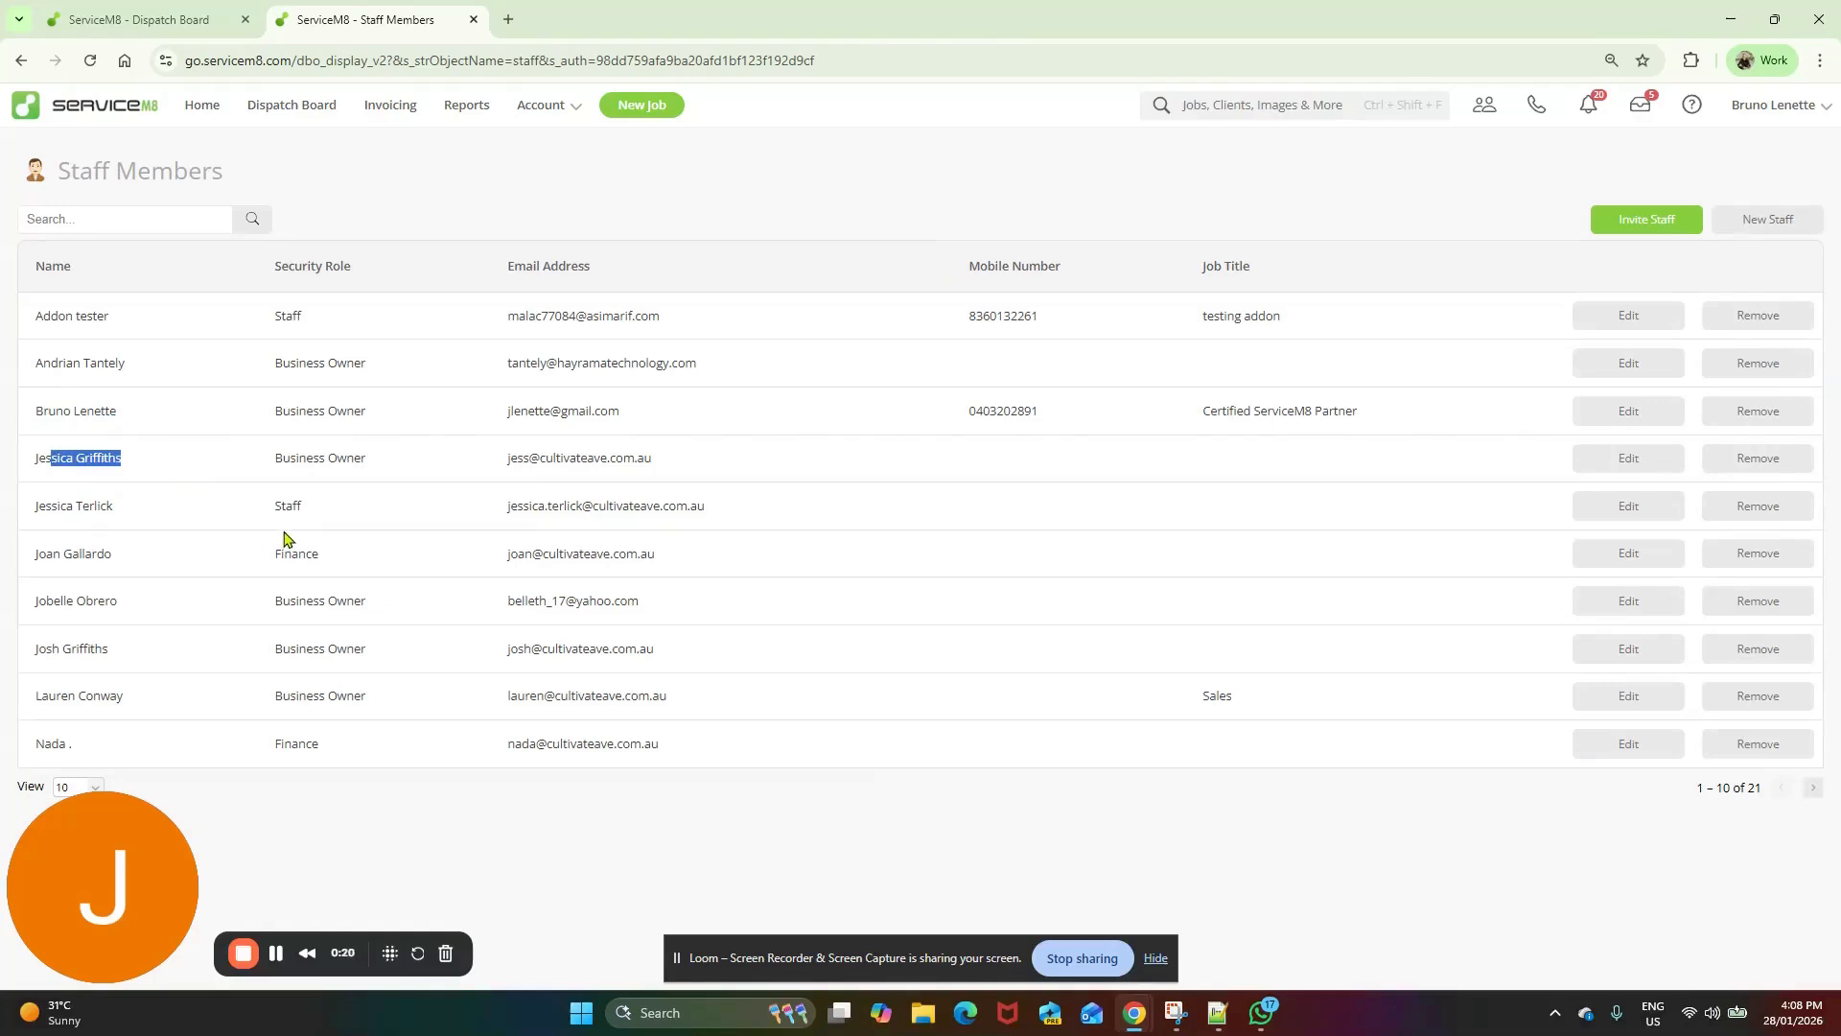
{"action": "left_click", "coordinate": [98, 787]}
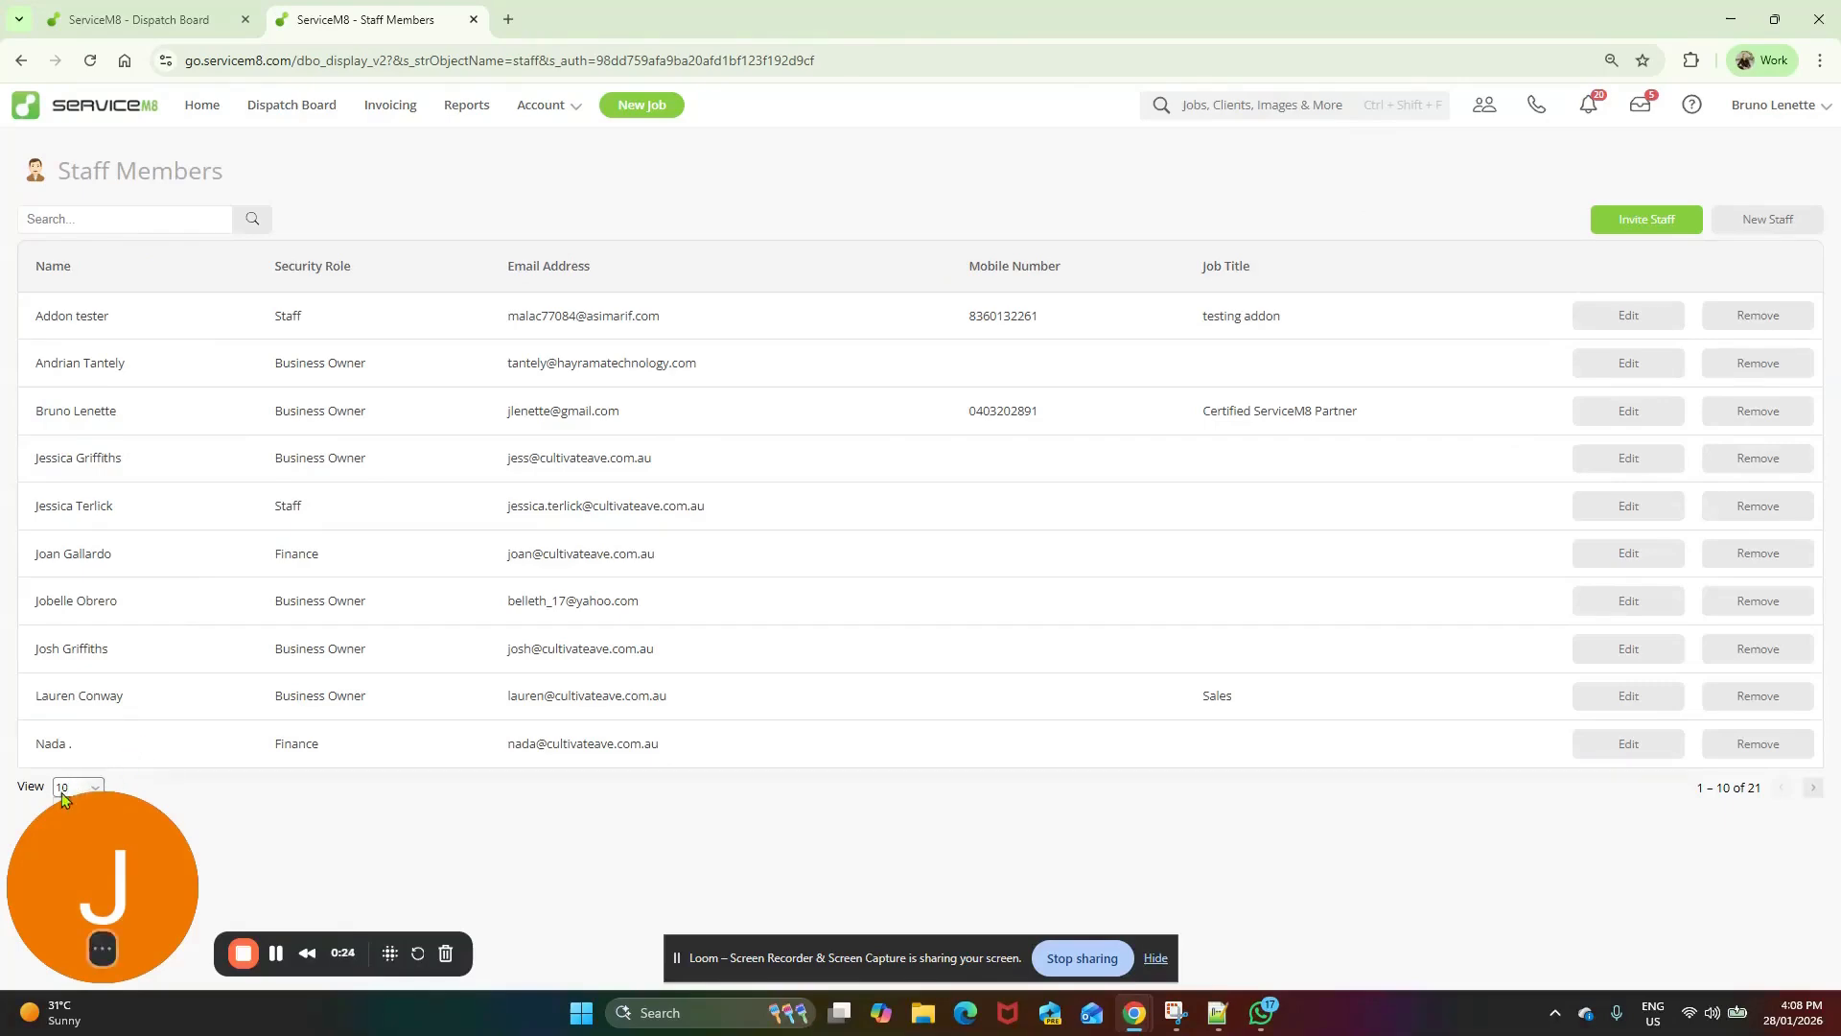
{"action": "double_click", "coordinate": [890, 30]}
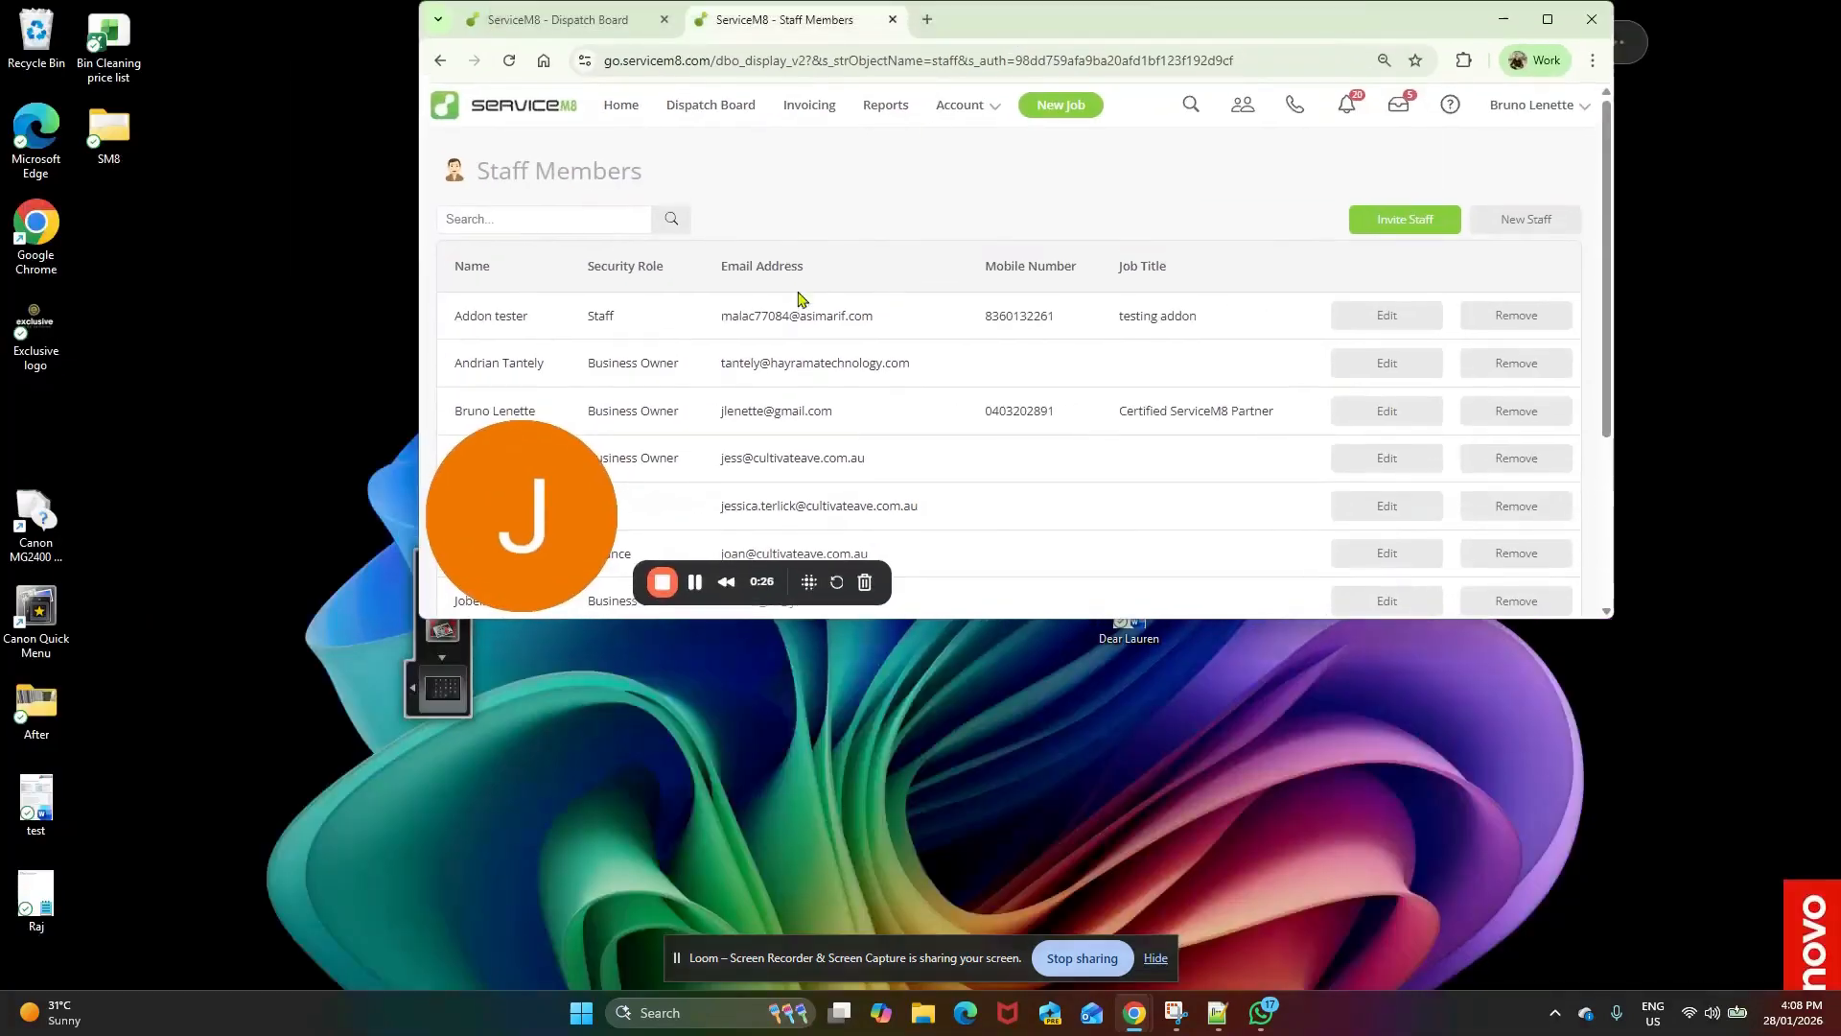
{"action": "double_click", "coordinate": [890, 30]}
{"action": "left_click", "coordinate": [144, 223]}
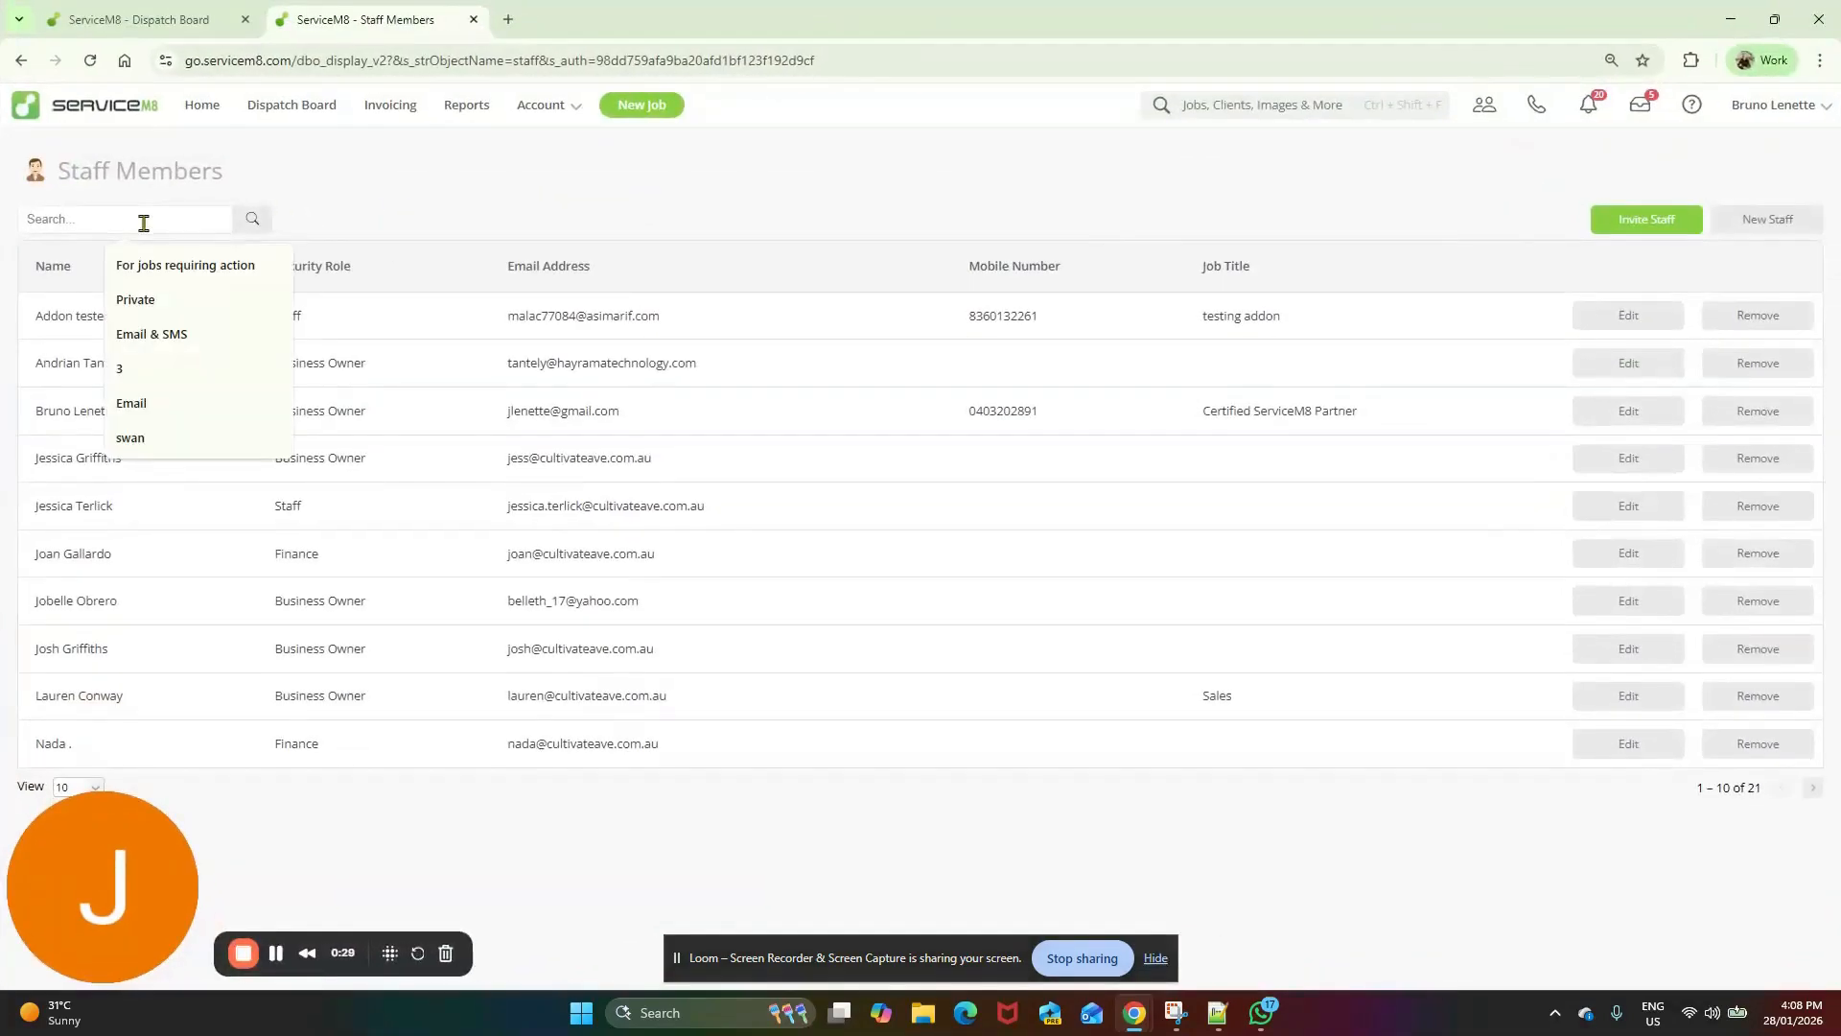
{"action": "type", "text": "truck"}
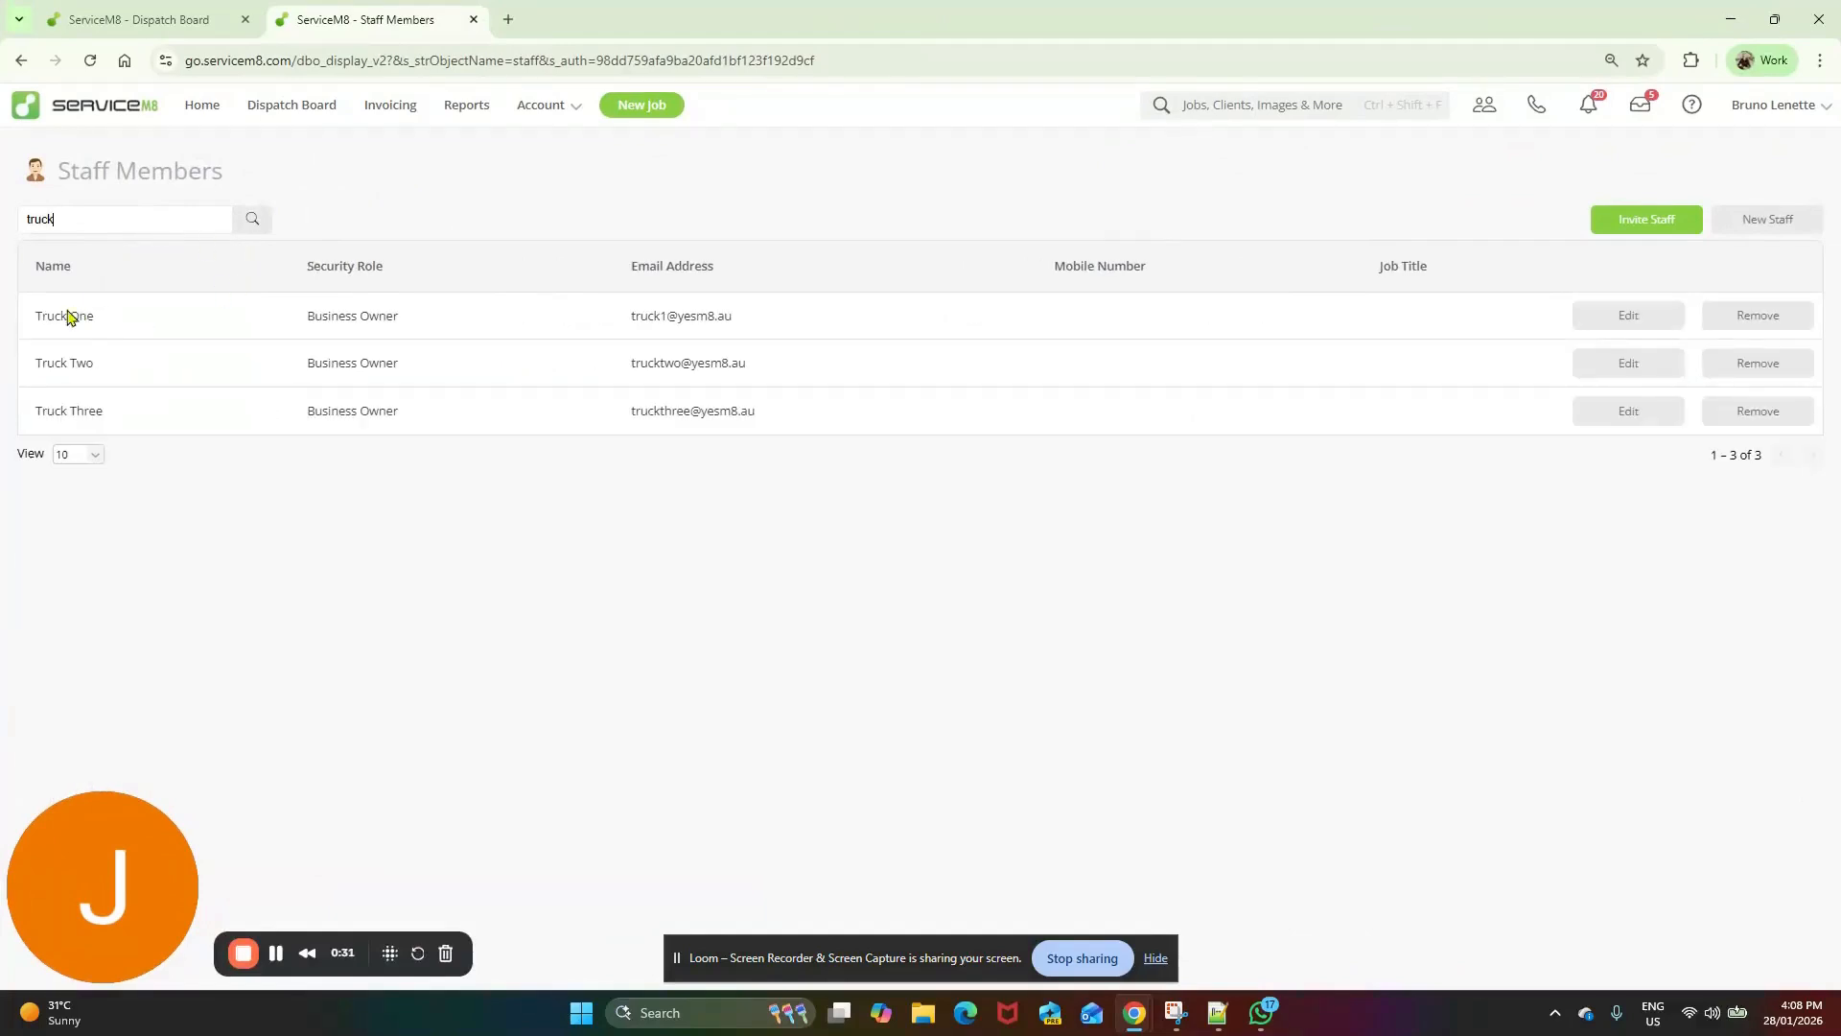
- Examine the names and email addresses of the truck staff accounts
{"action": "left_click_drag", "start_coordinate": [45, 321], "coordinate": [96, 400]}
{"action": "left_click", "coordinate": [685, 469]}
{"action": "left_click_drag", "start_coordinate": [613, 311], "coordinate": [757, 411]}
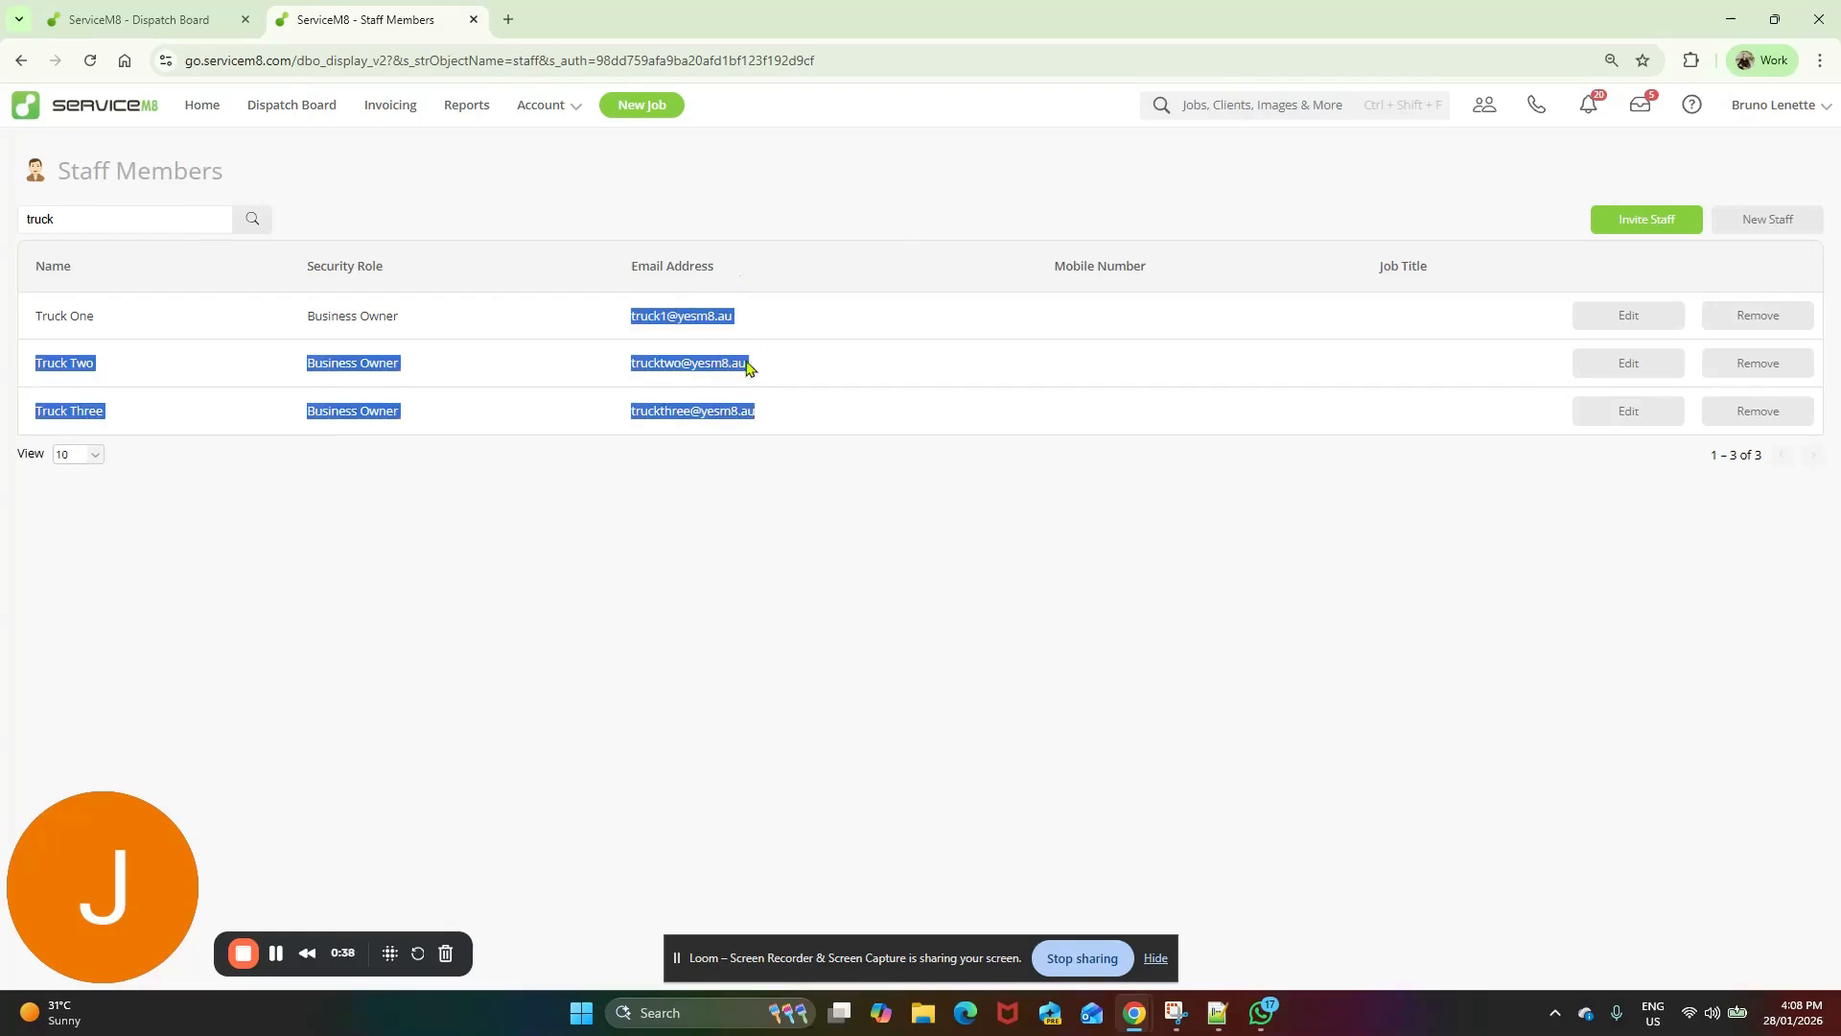
{"action": "left_click", "coordinate": [746, 370]}
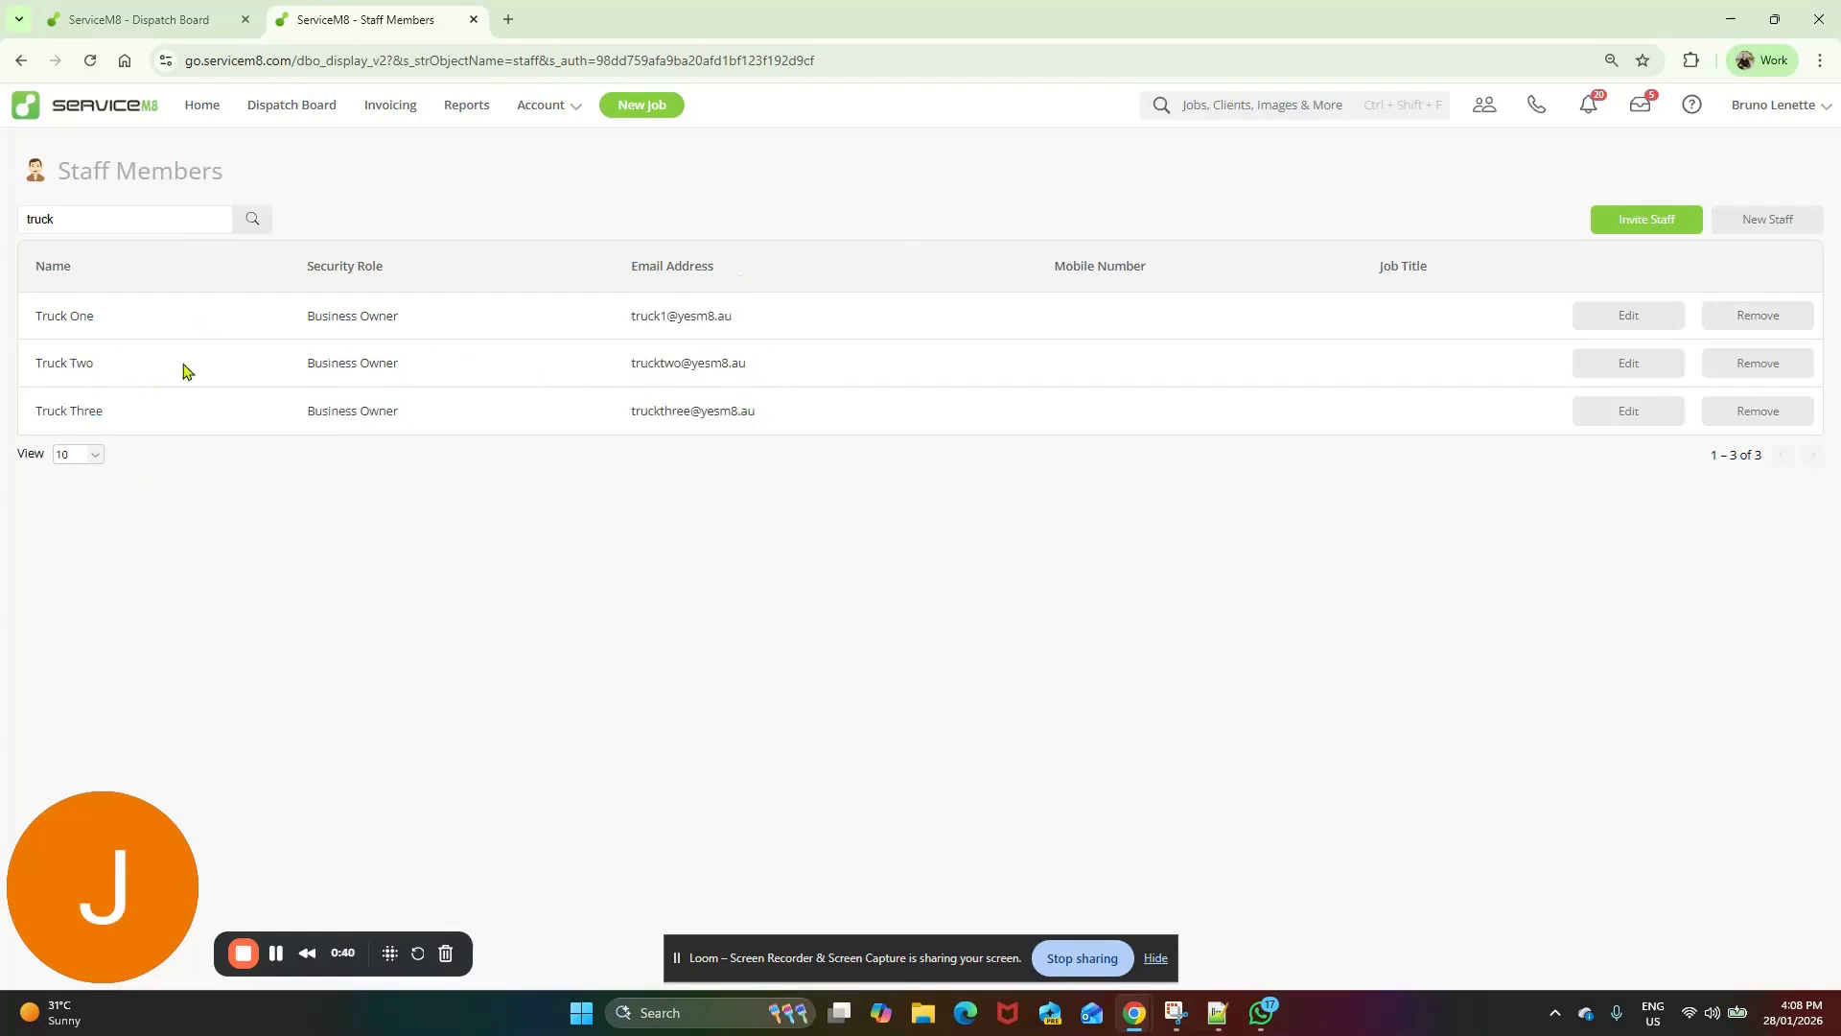
- On the Dispatch Board, start a 3 hrs booking for Truck One on YesM8's "Setup and Training Quote" work order
{"action": "left_click", "coordinate": [130, 28]}
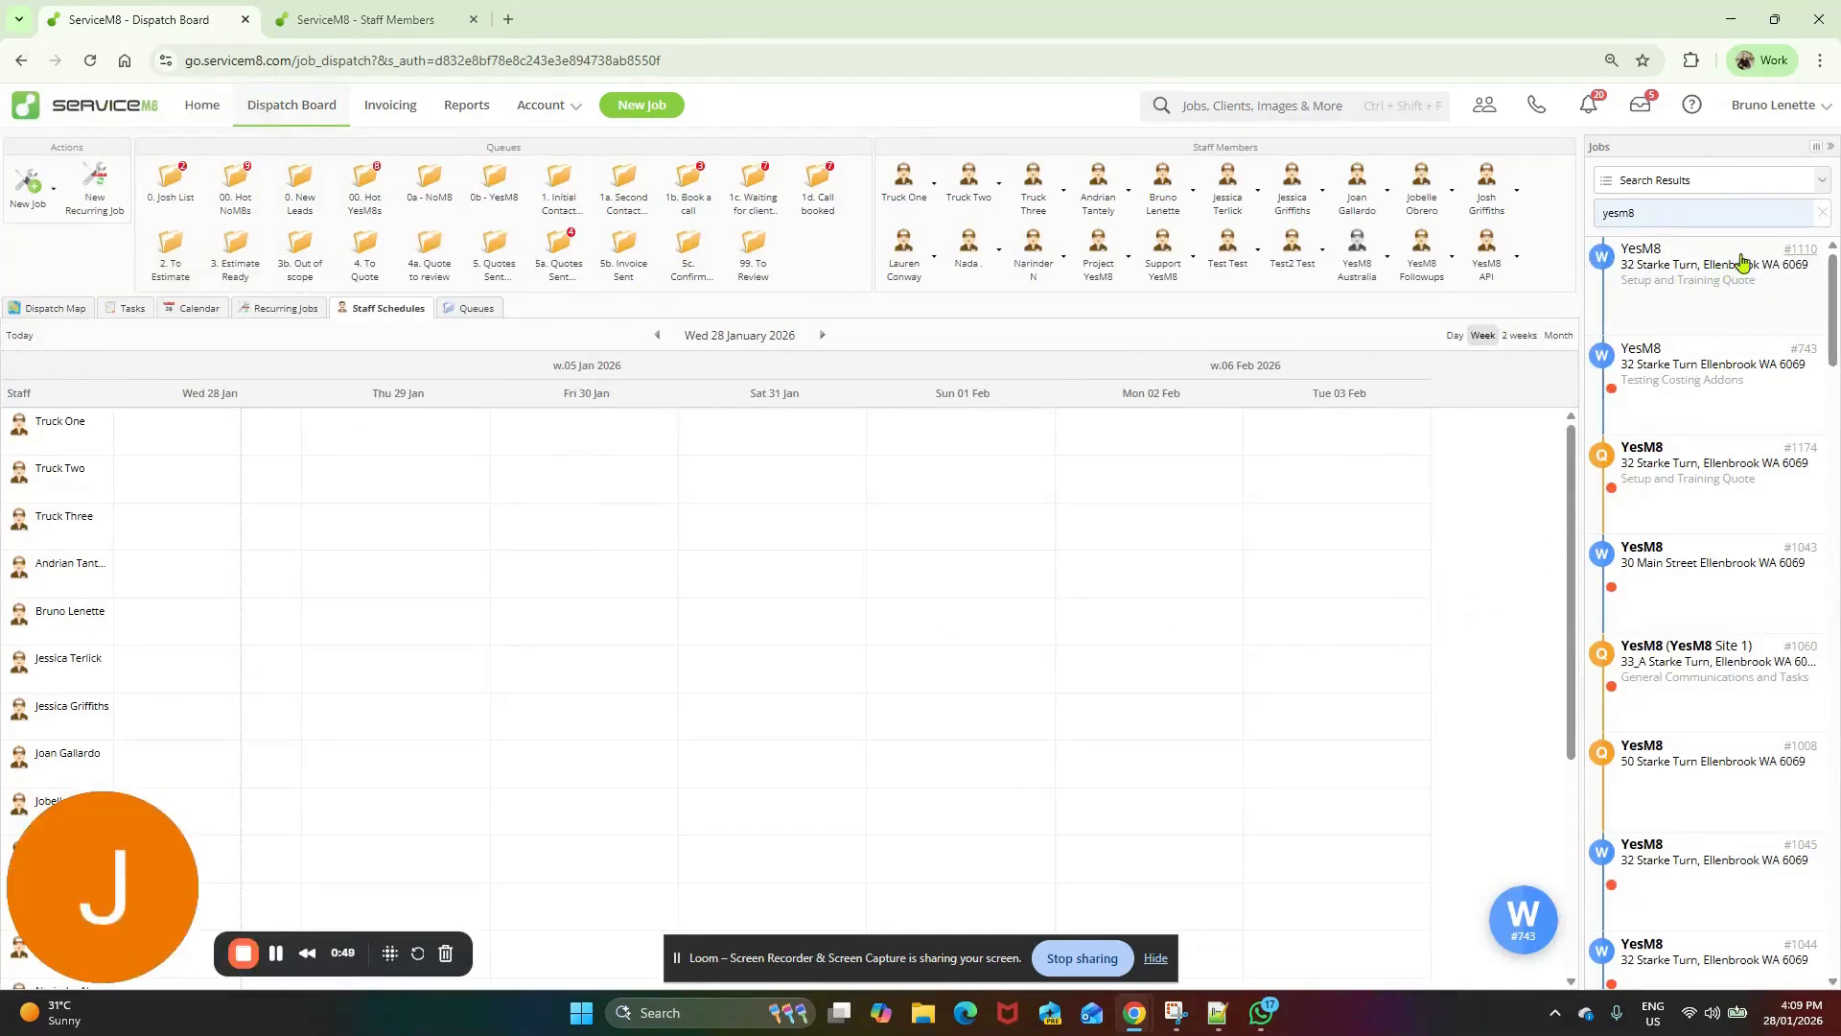
{"action": "left_click", "coordinate": [1699, 278]}
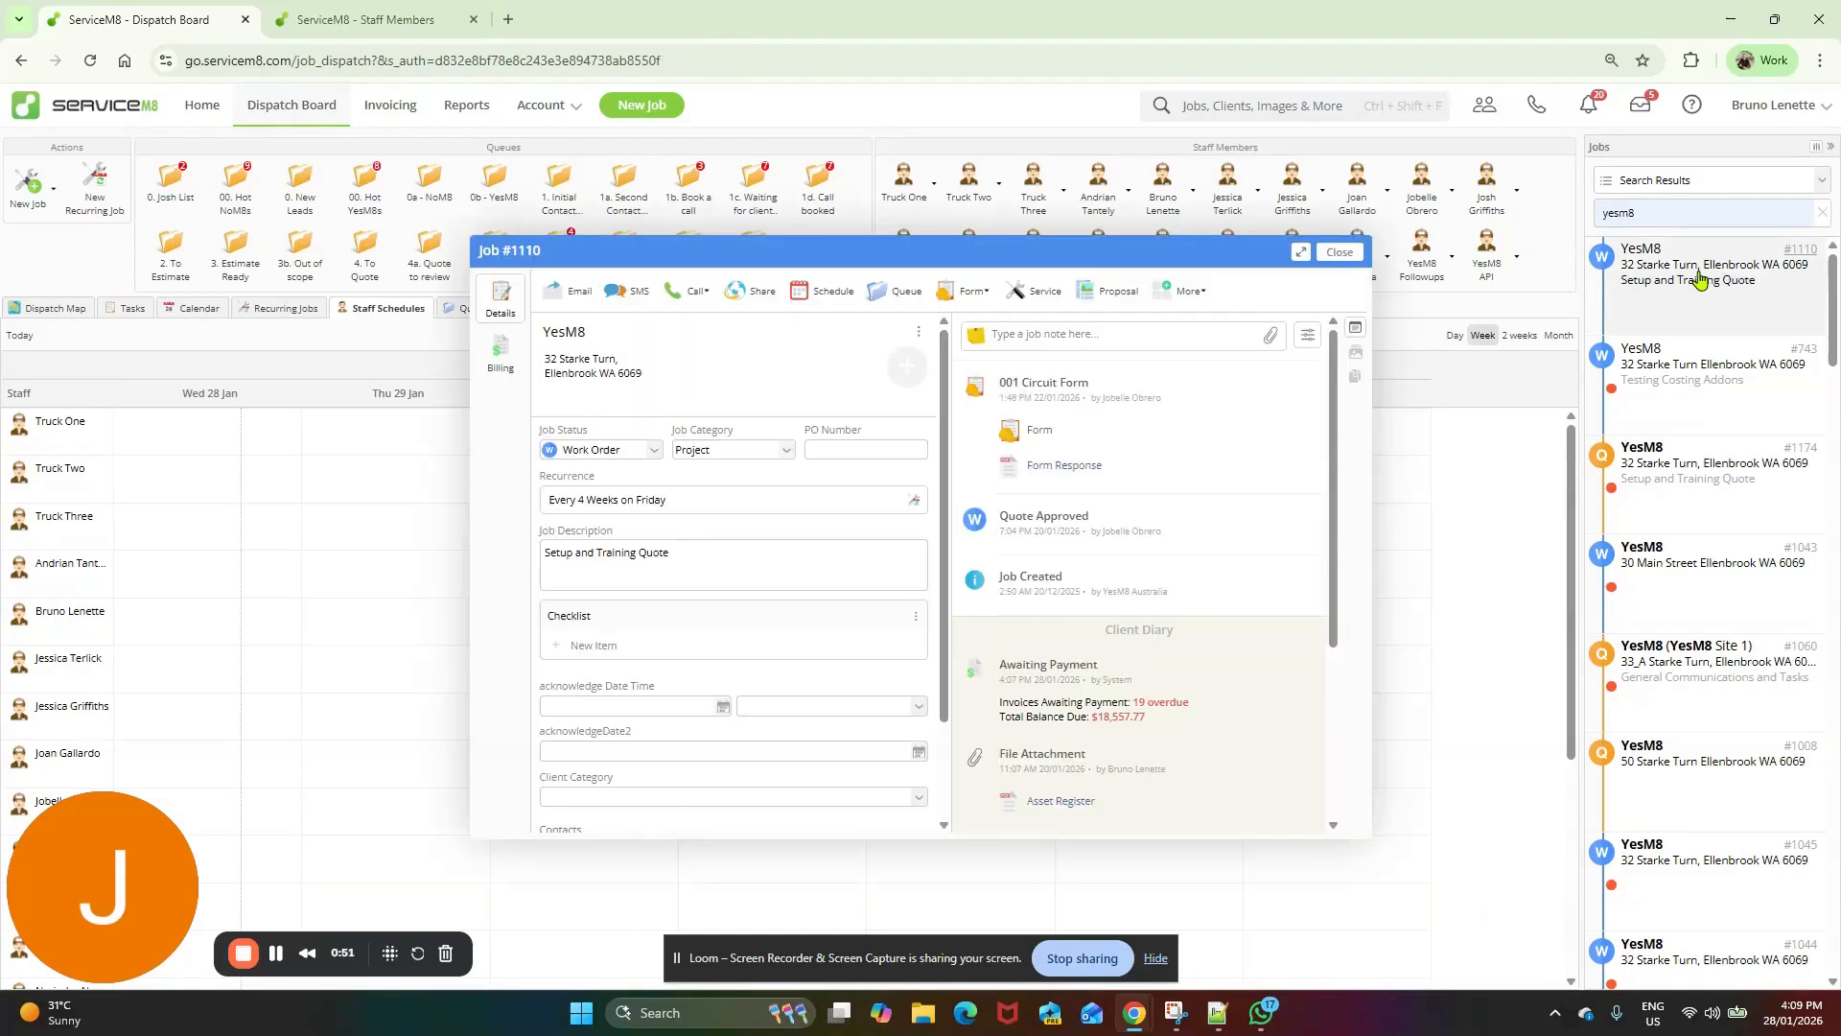
{"action": "left_click", "coordinate": [818, 296]}
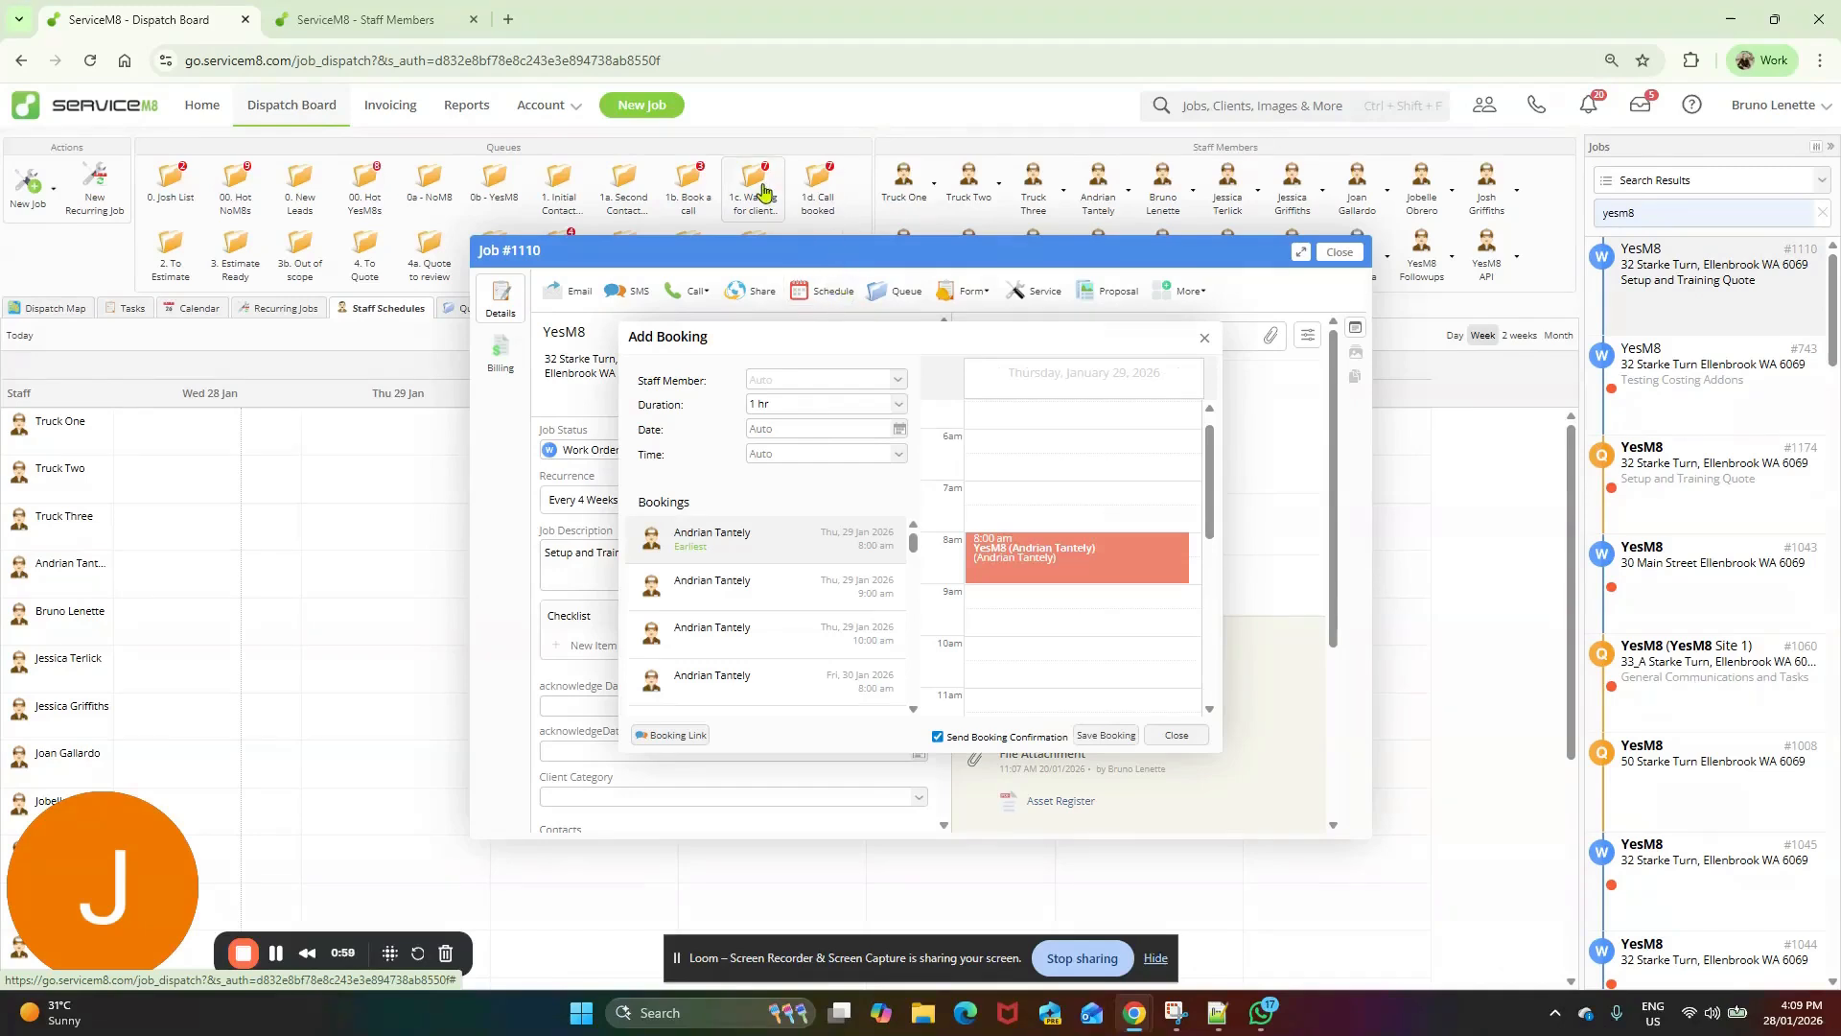
{"action": "left_click", "coordinate": [763, 384]}
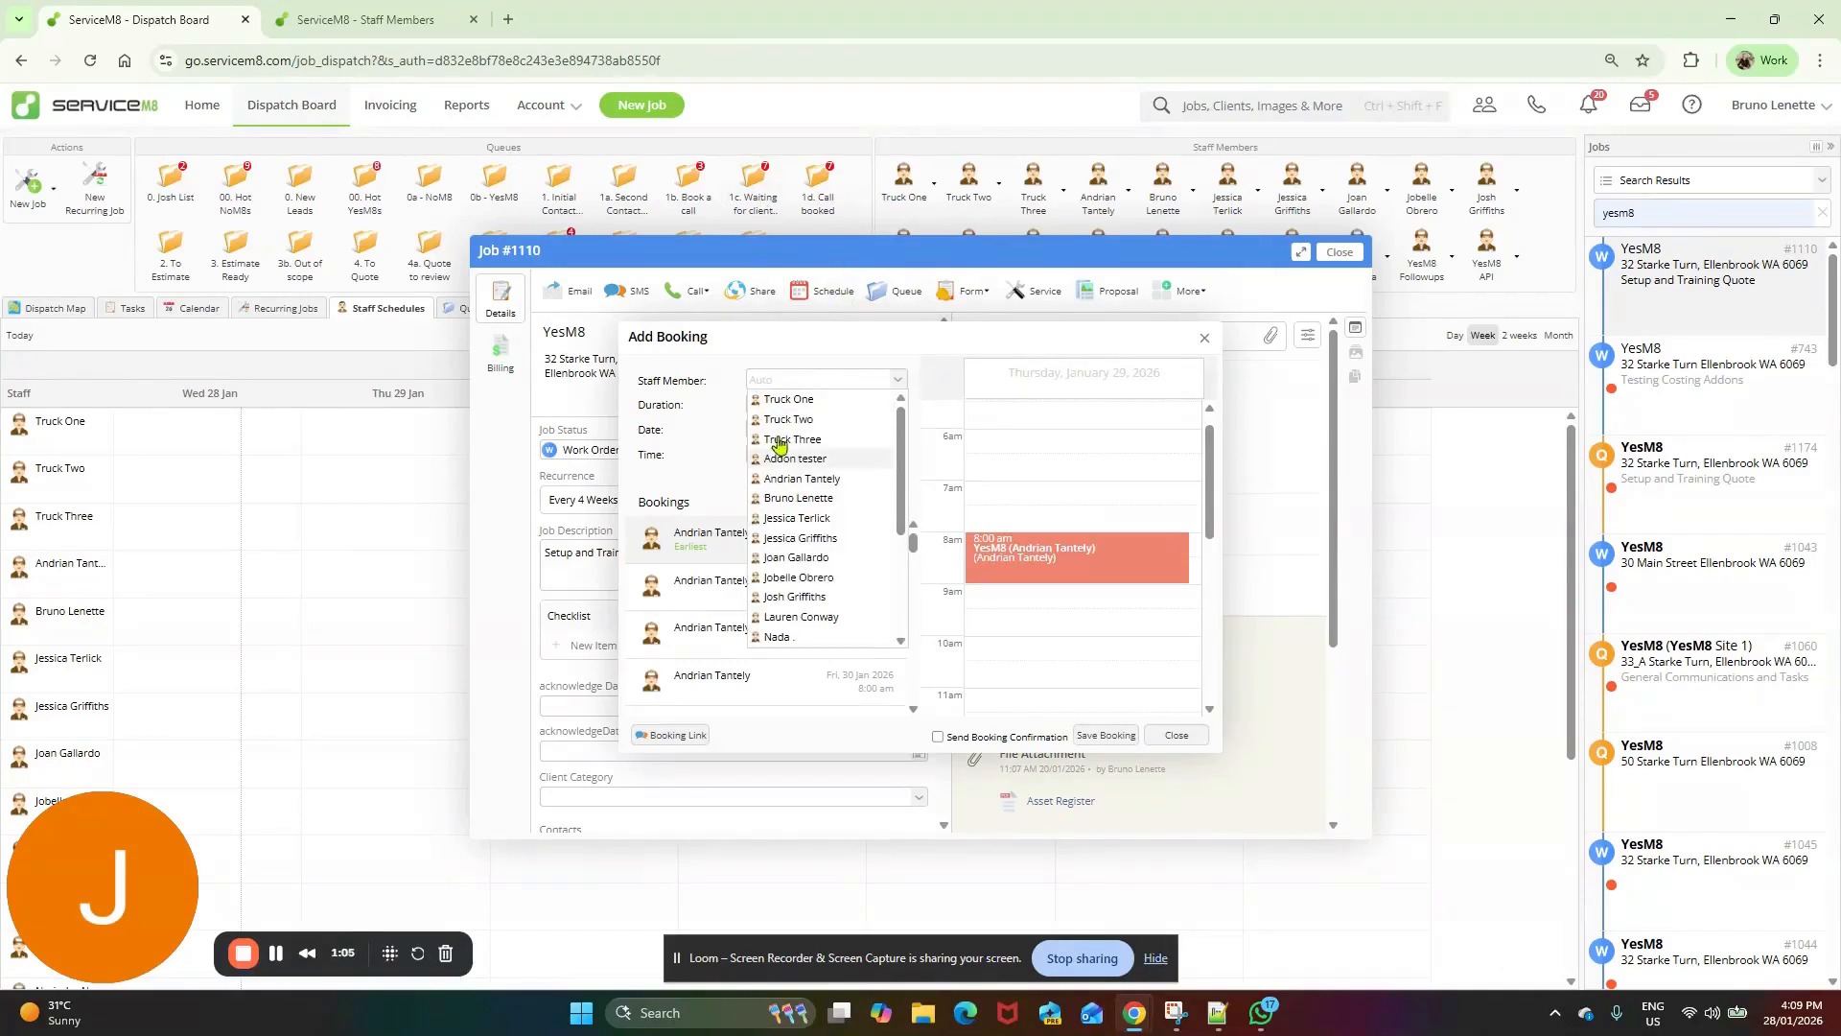
{"action": "left_click", "coordinate": [798, 402]}
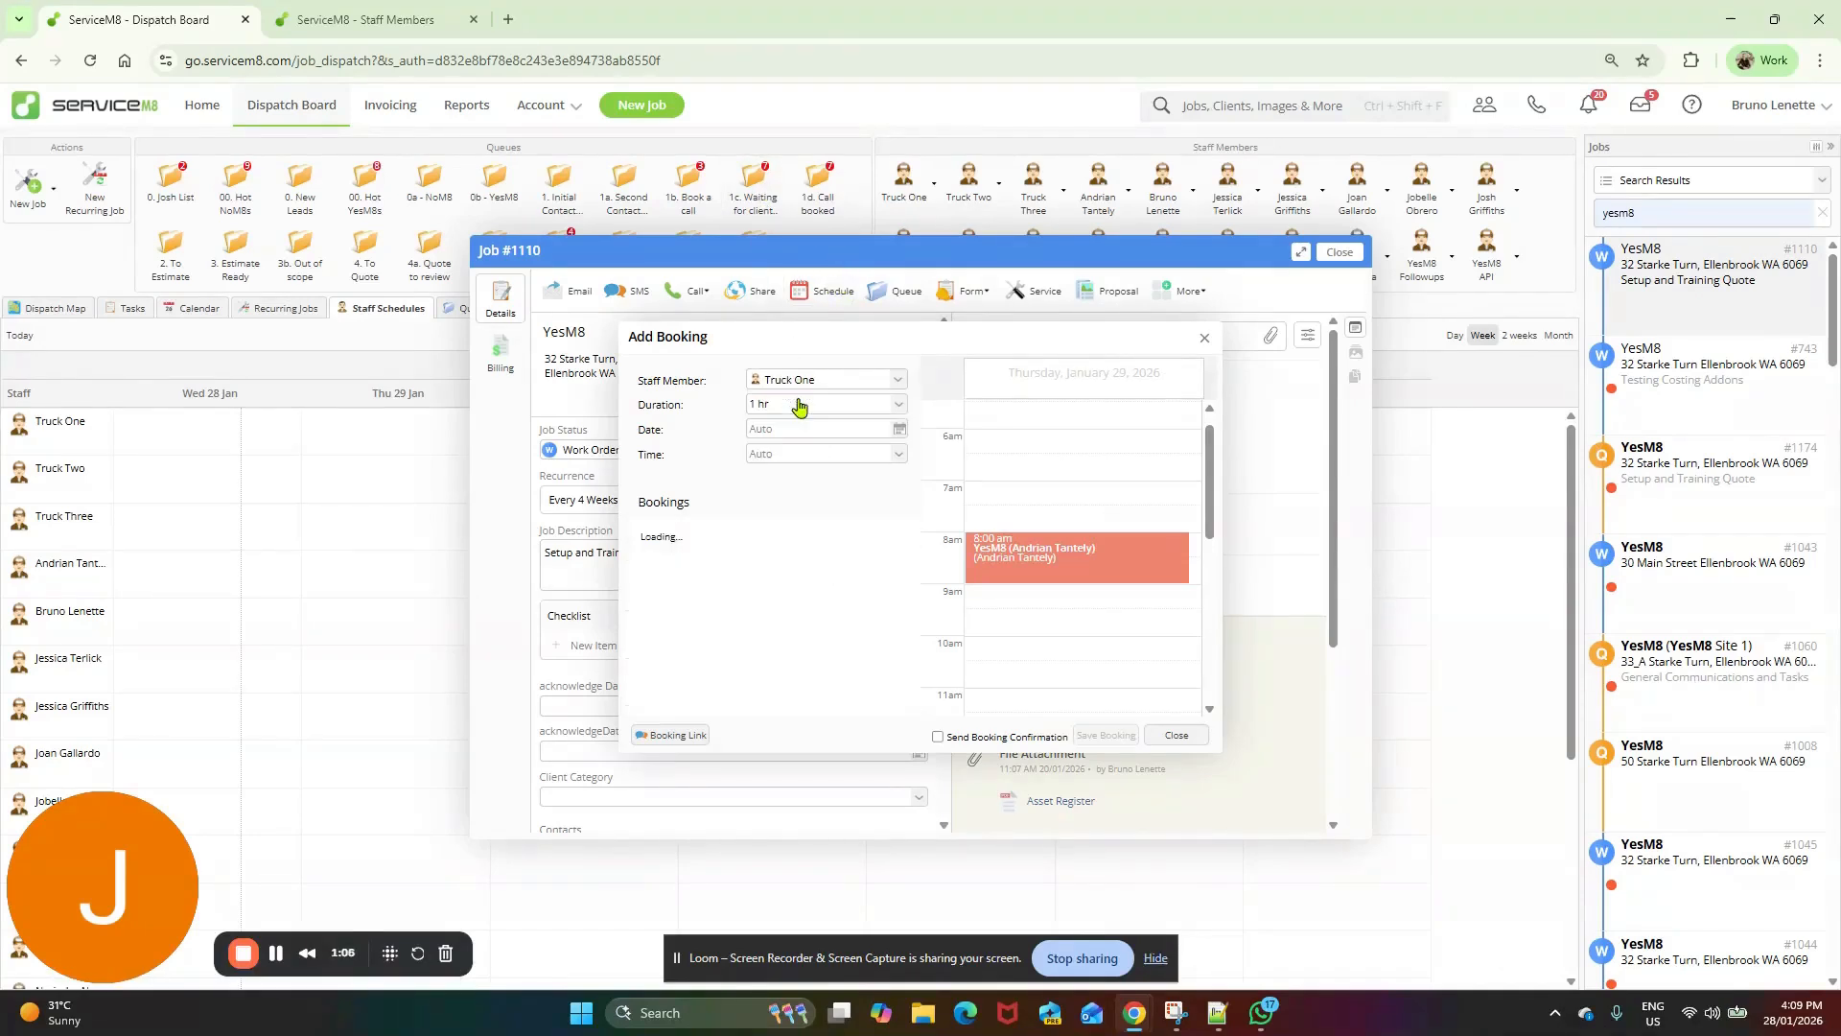
{"action": "left_click", "coordinate": [898, 405]}
{"action": "left_click", "coordinate": [767, 544]}
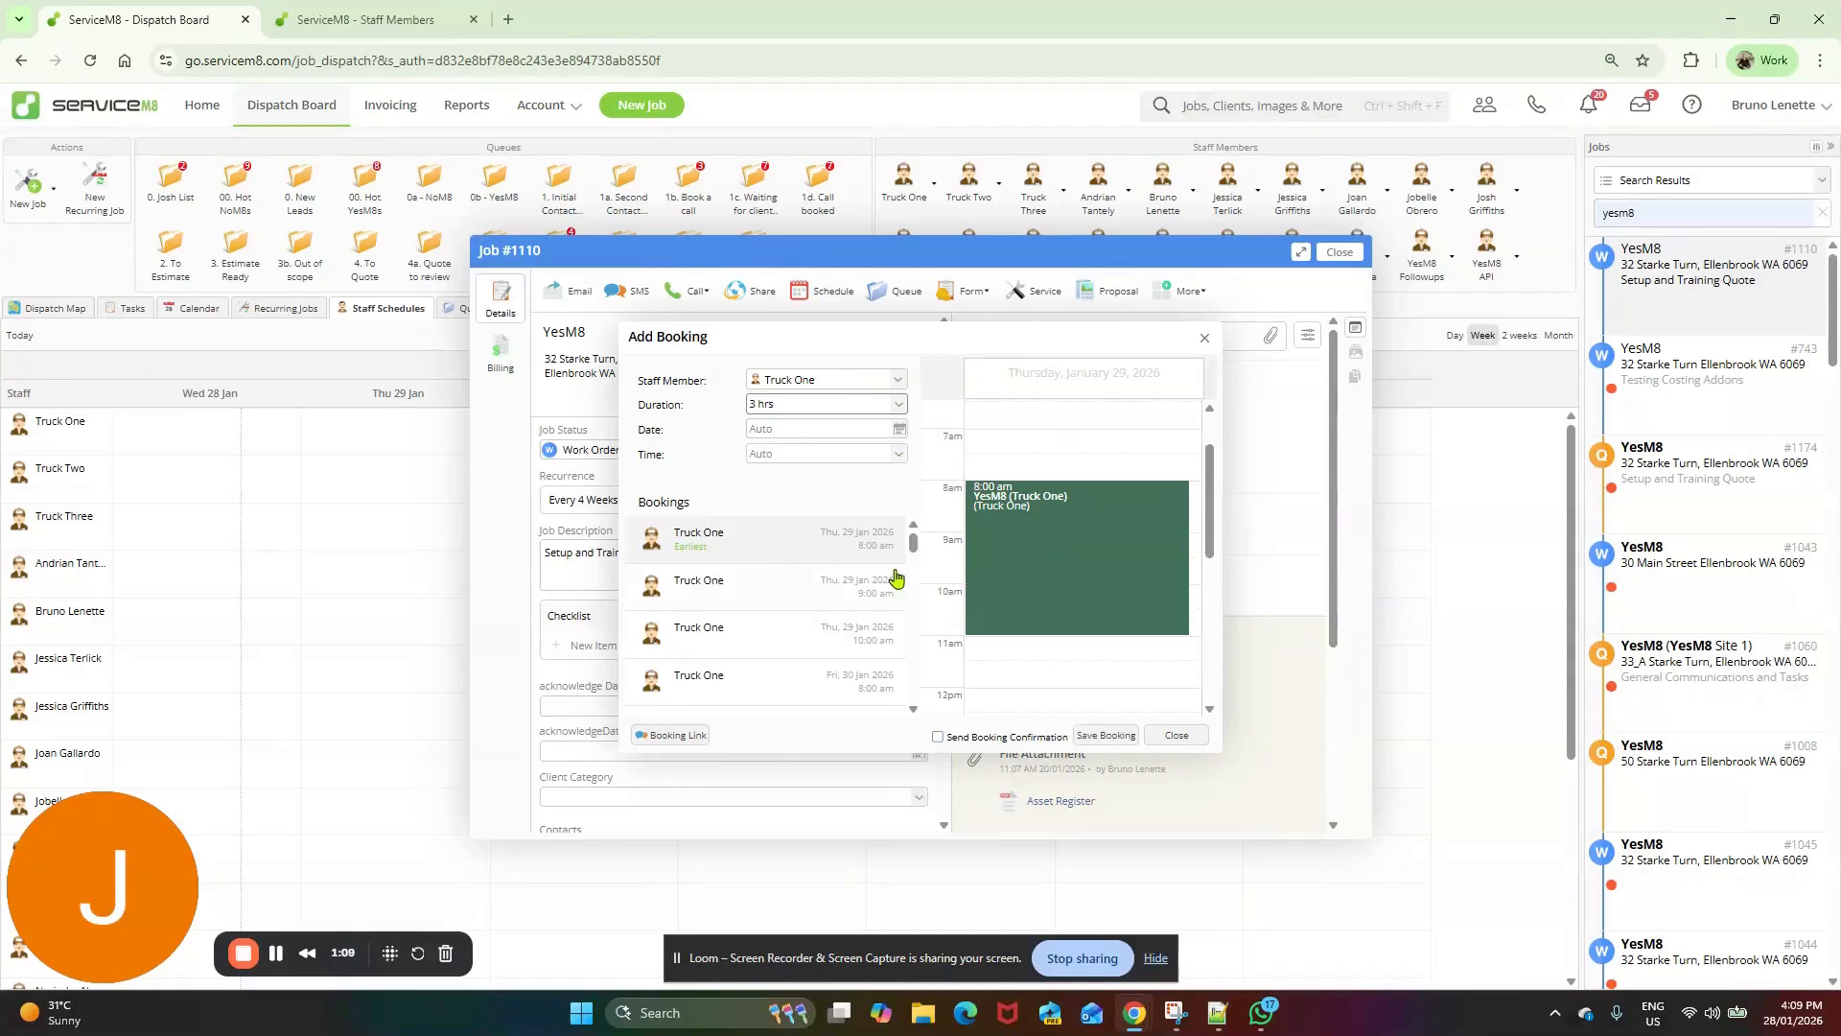
- Set the Truck One booking's date to 30/01/2026 and its time to 8:00 AM
{"action": "left_click", "coordinate": [899, 430]}
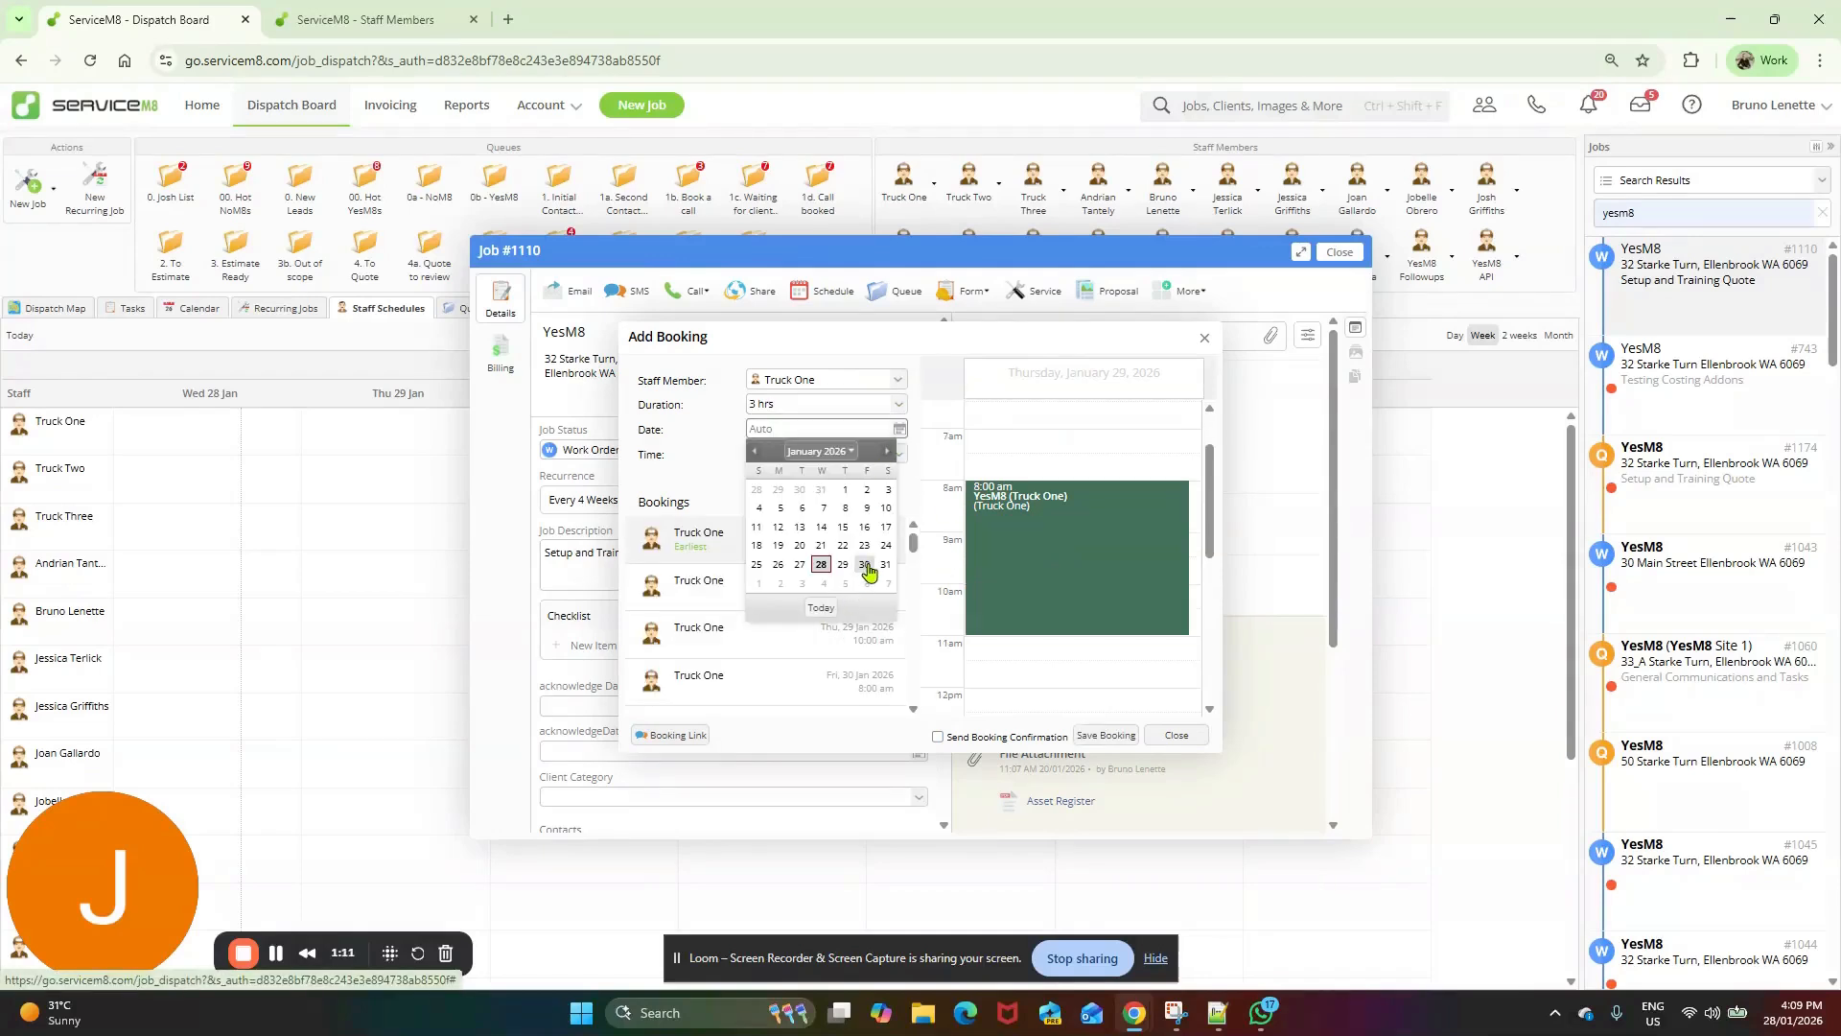
{"action": "left_click", "coordinate": [865, 566]}
{"action": "left_click", "coordinate": [893, 457]}
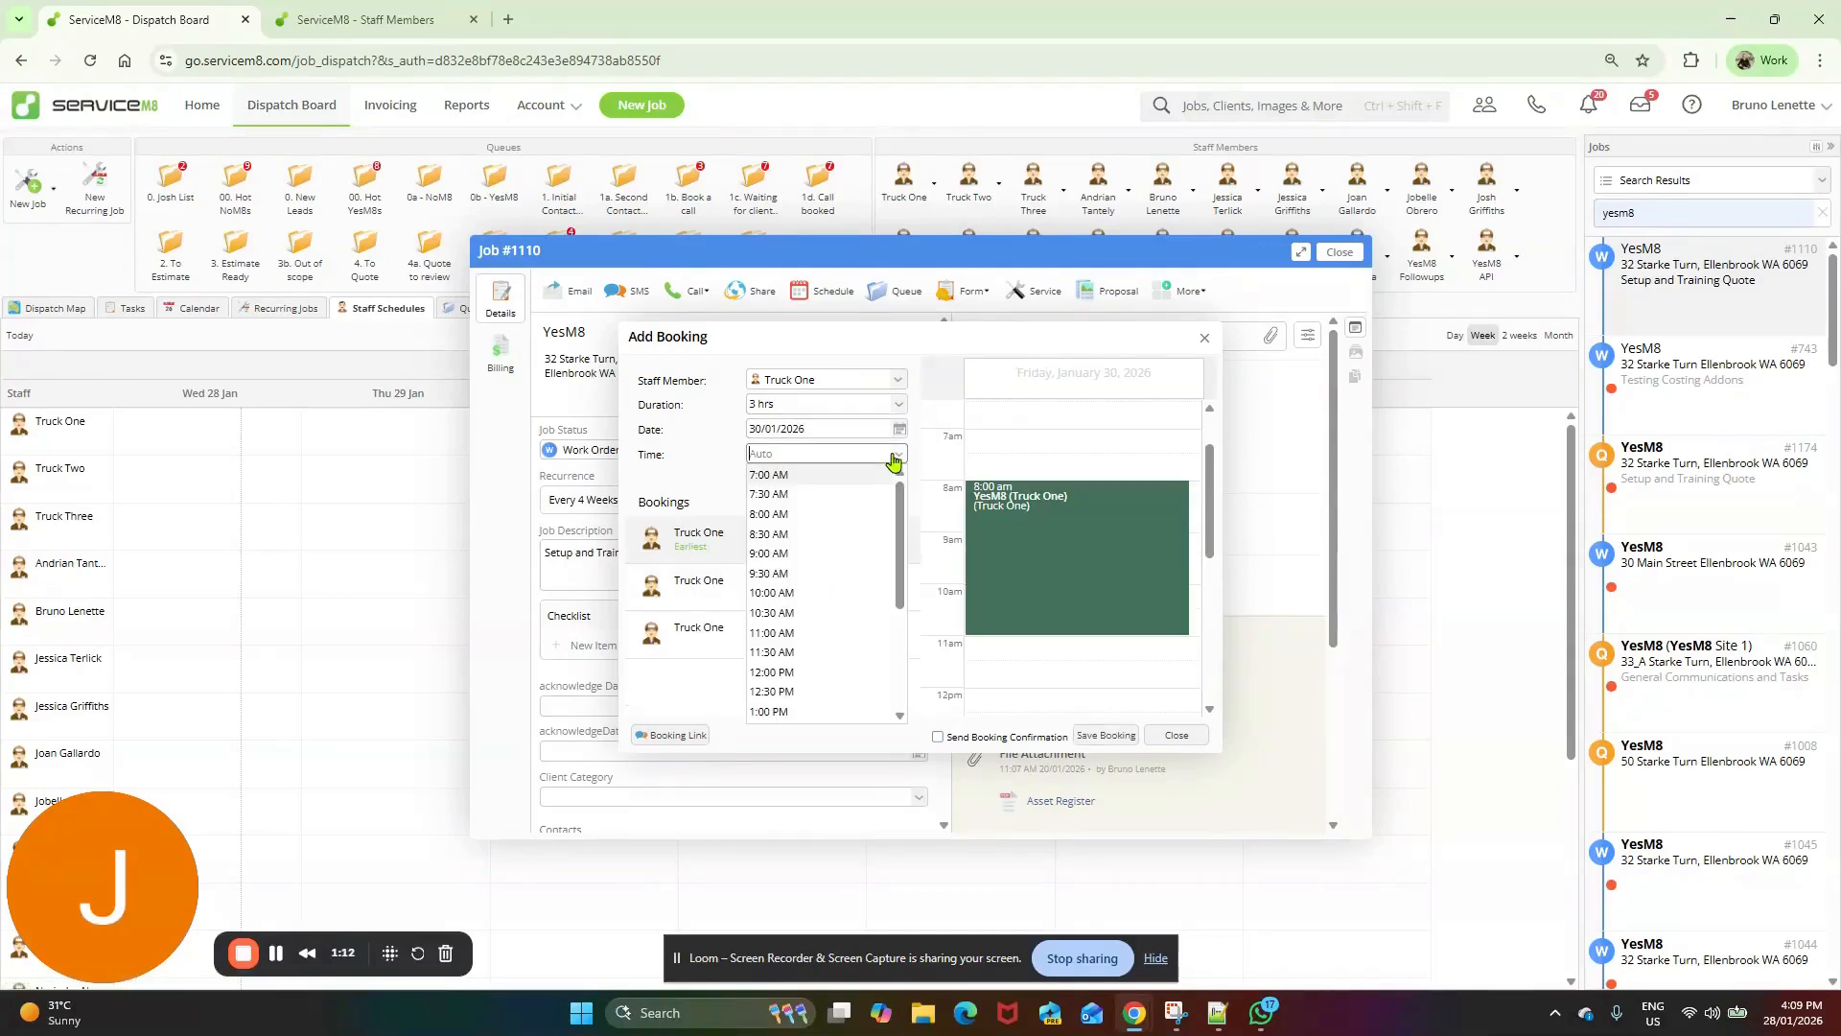
{"action": "left_click", "coordinate": [779, 518]}
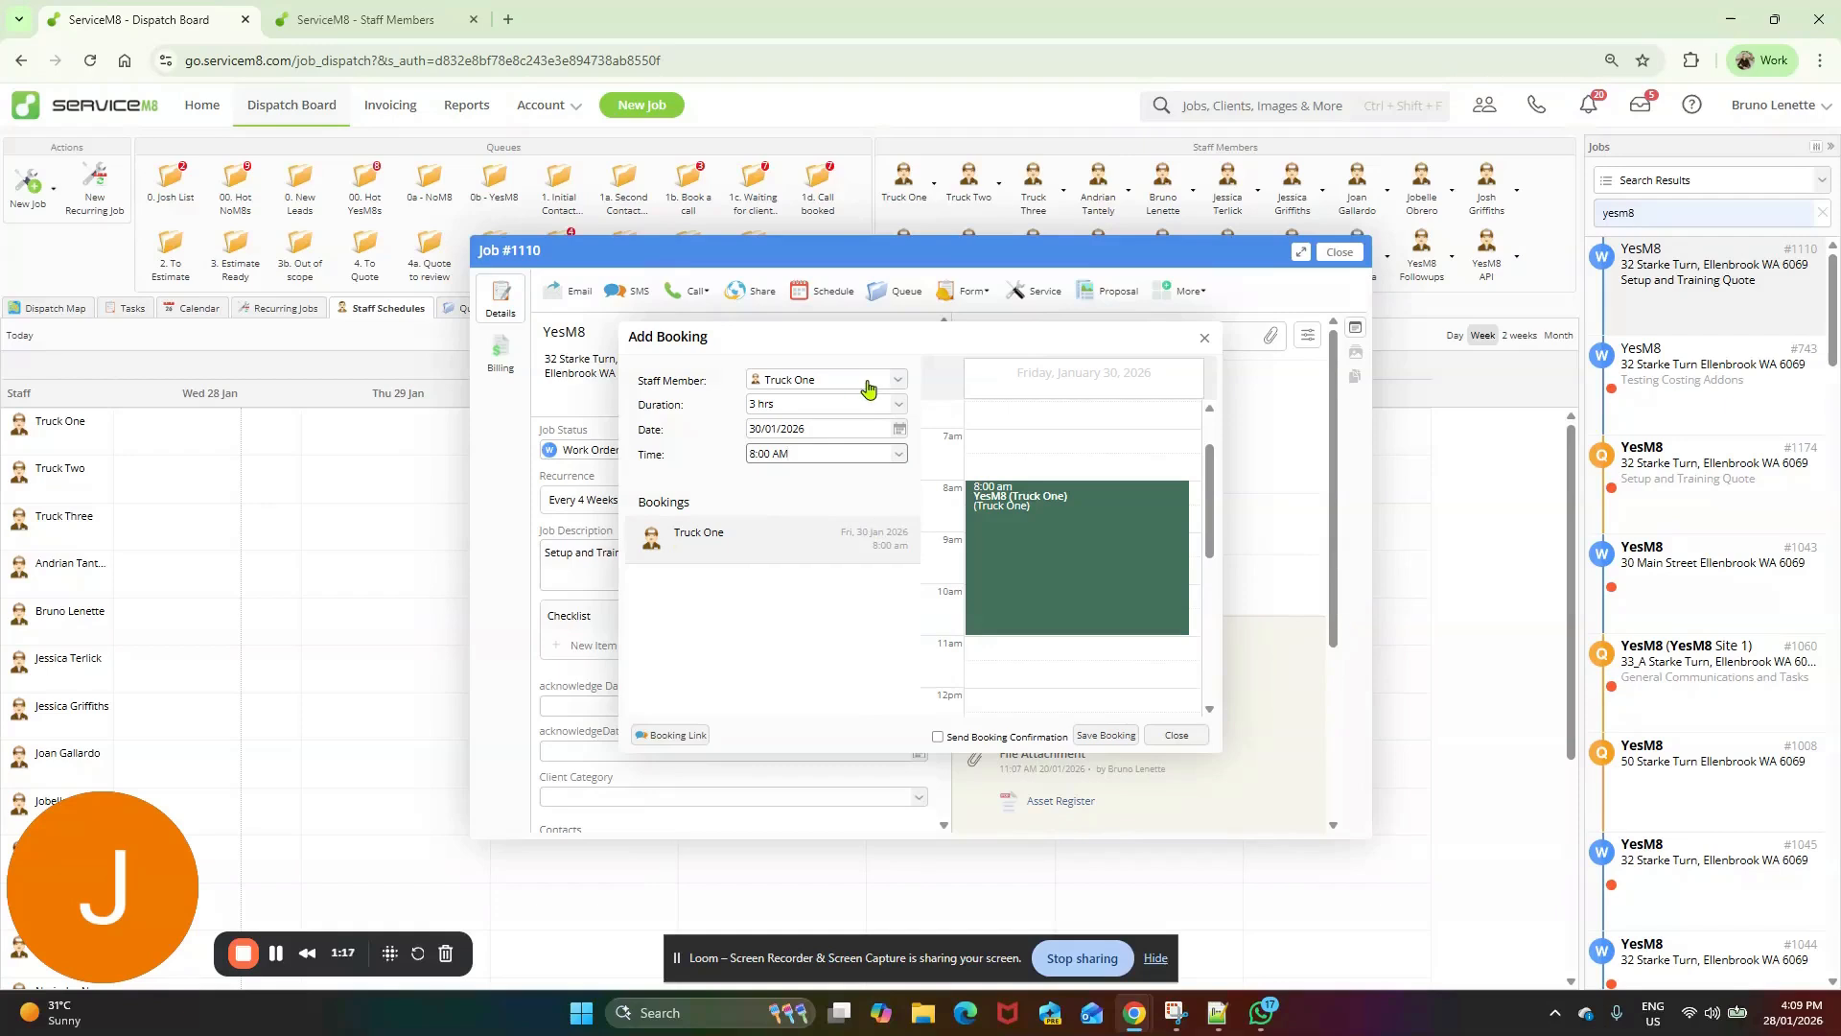
- Add two crew members alongside Truck One and save the booking, closing the job
{"action": "left_click", "coordinate": [898, 381]}
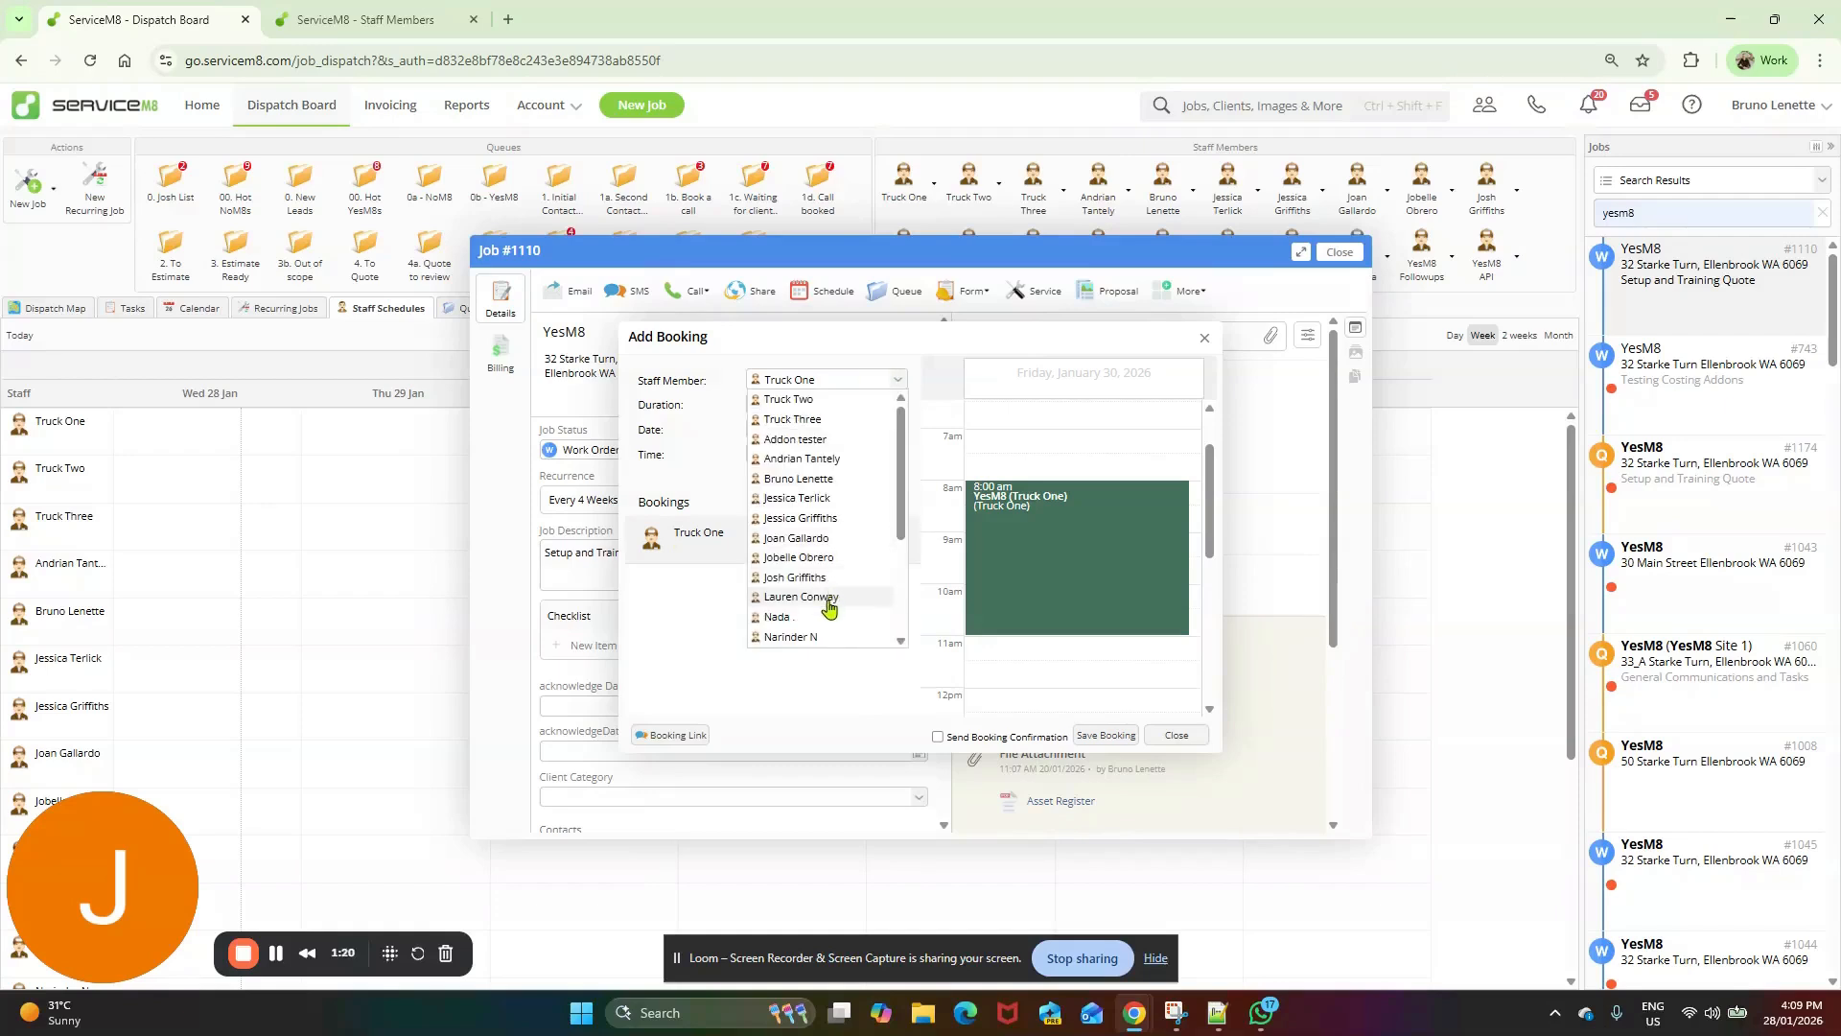
{"action": "left_click", "coordinate": [827, 479]}
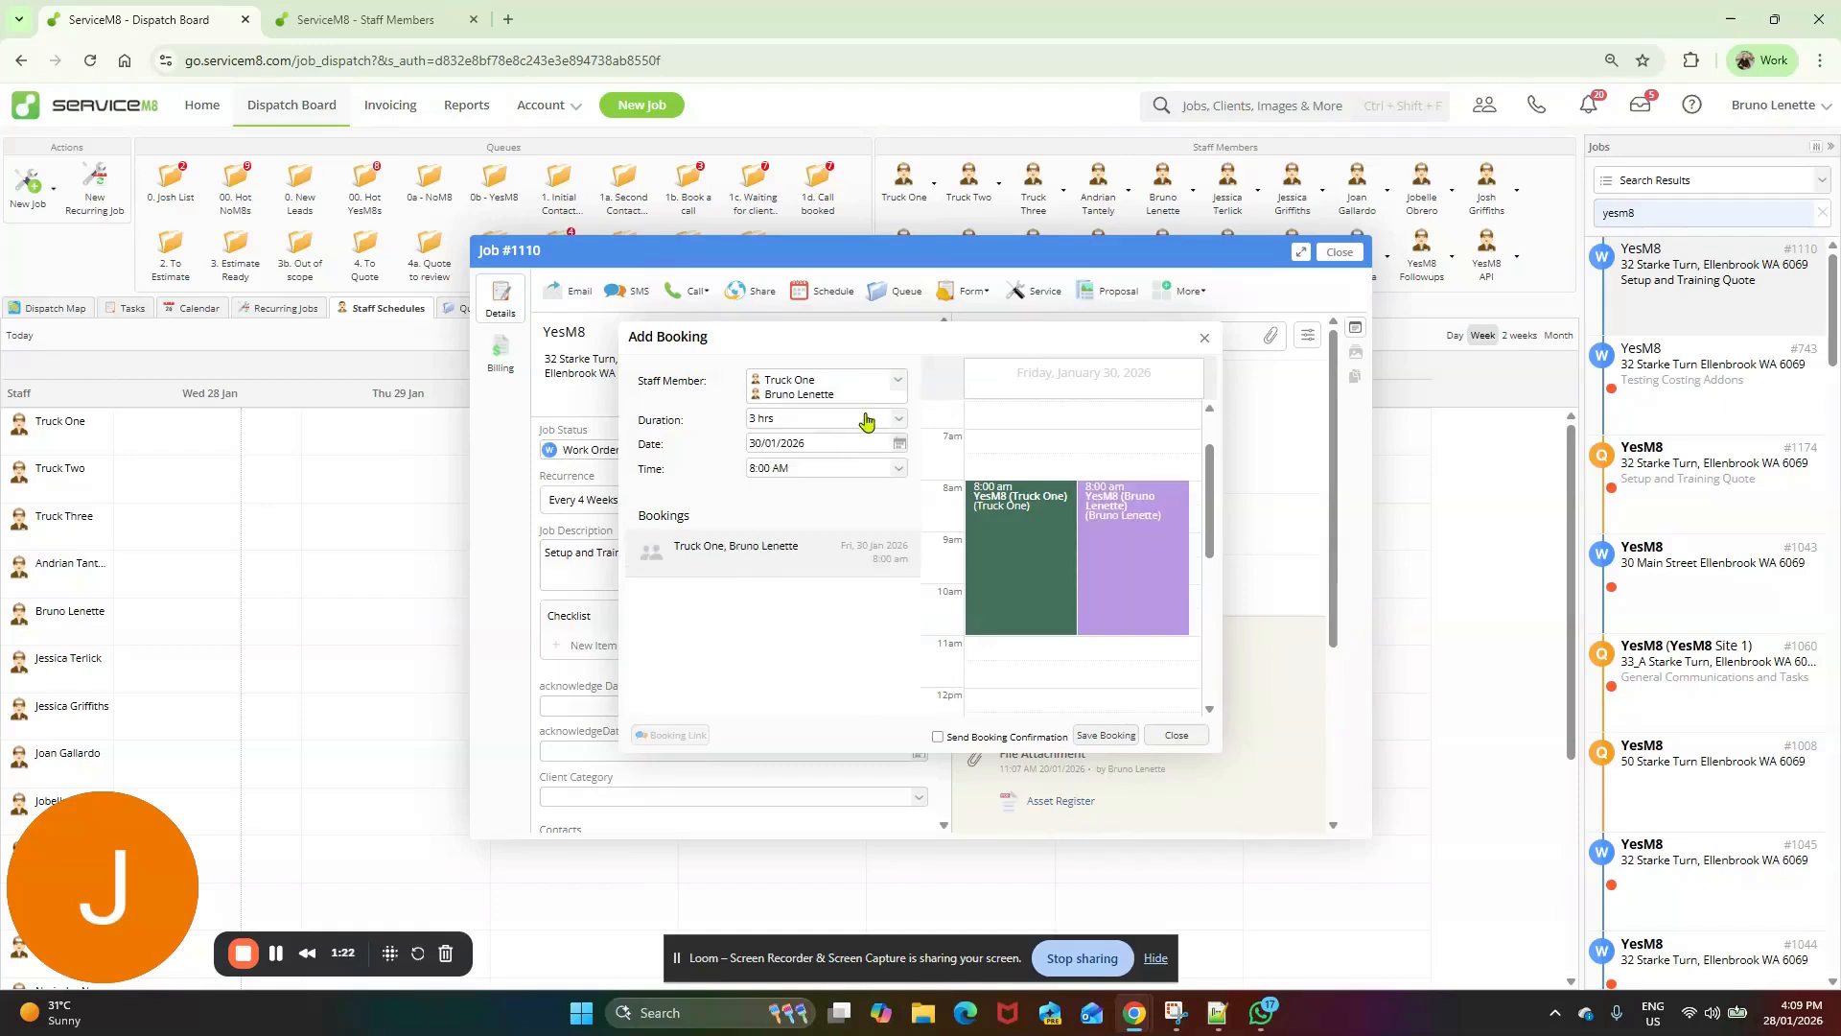
{"action": "left_click", "coordinate": [869, 401]}
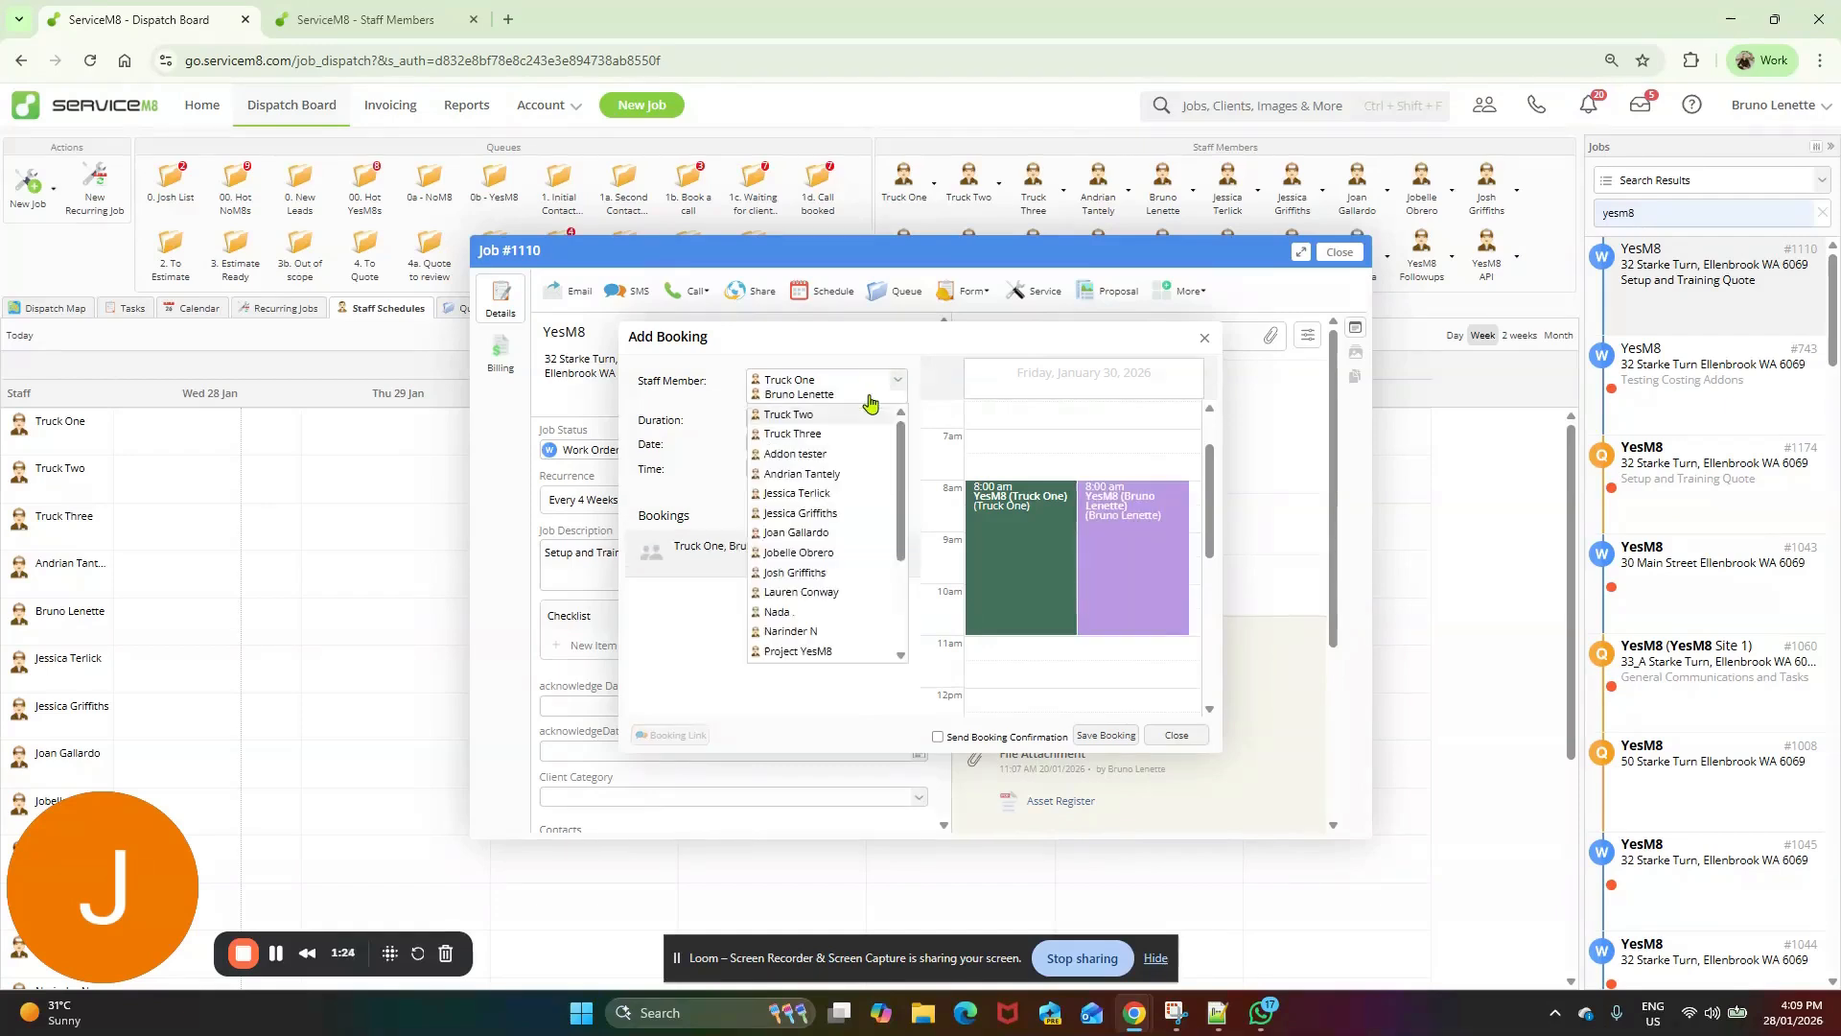
{"action": "left_click", "coordinate": [811, 556]}
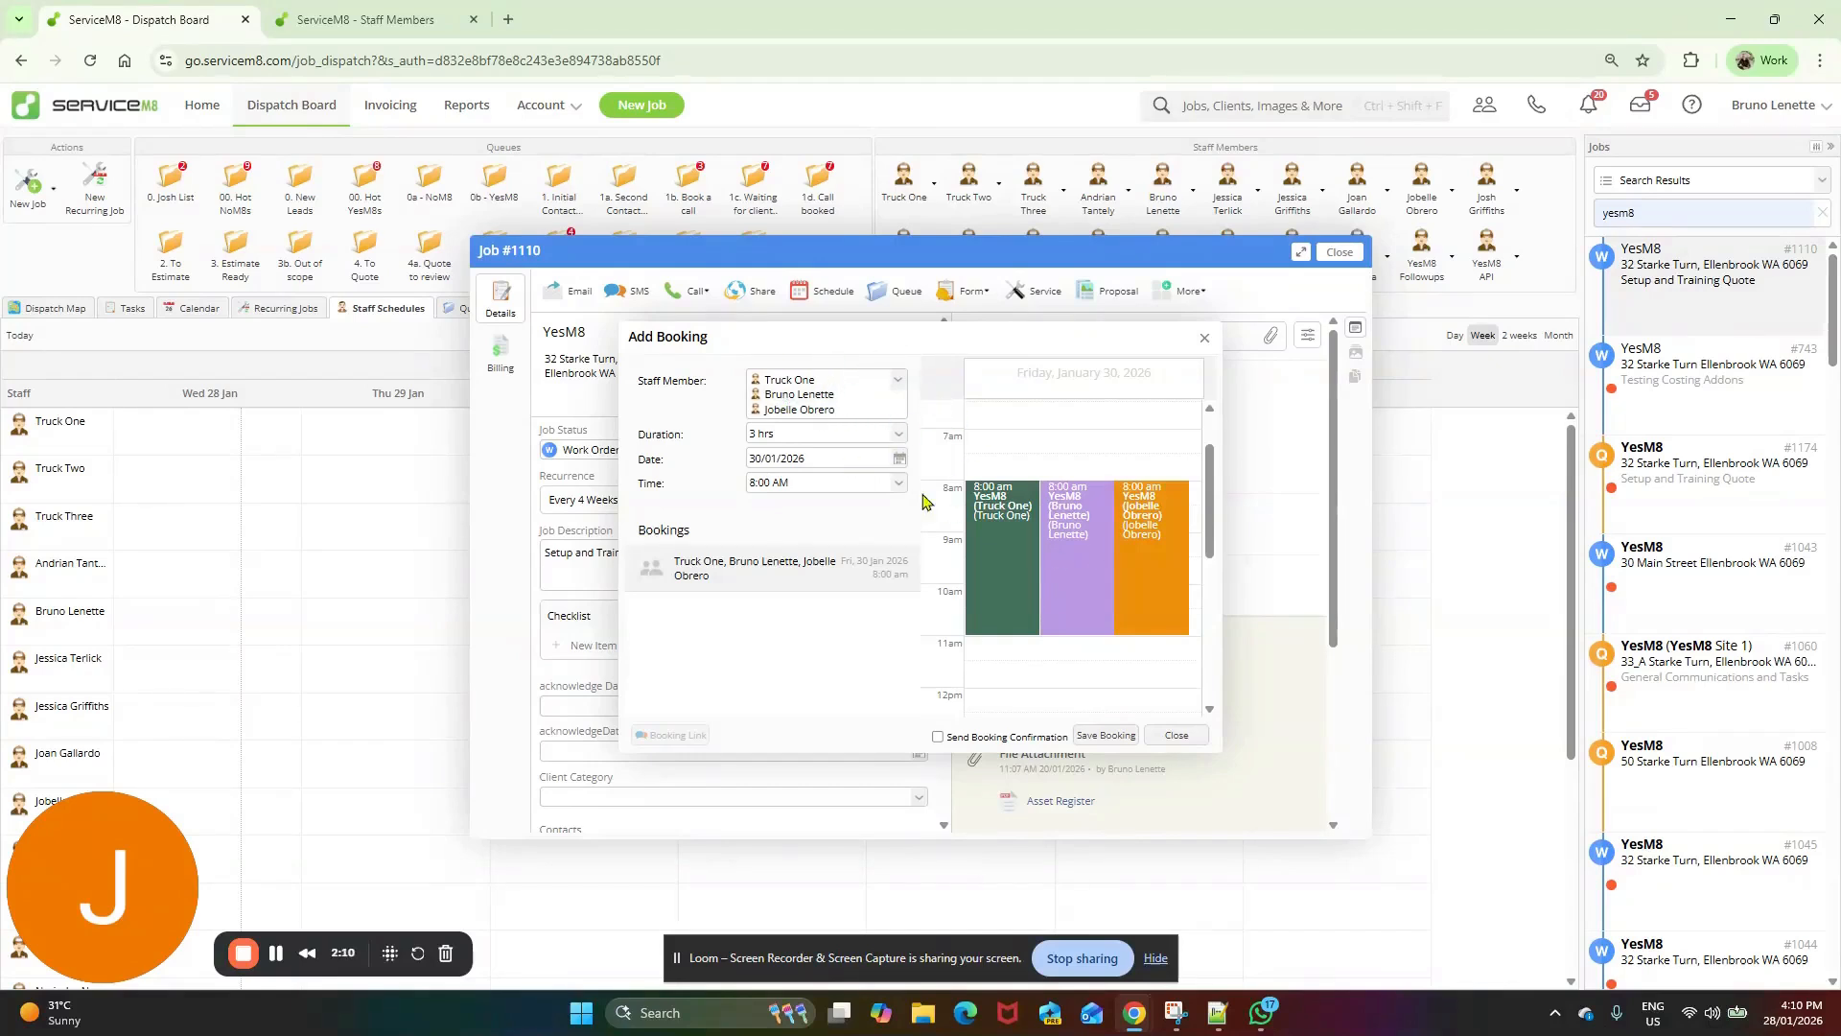
{"action": "left_click", "coordinate": [1106, 736]}
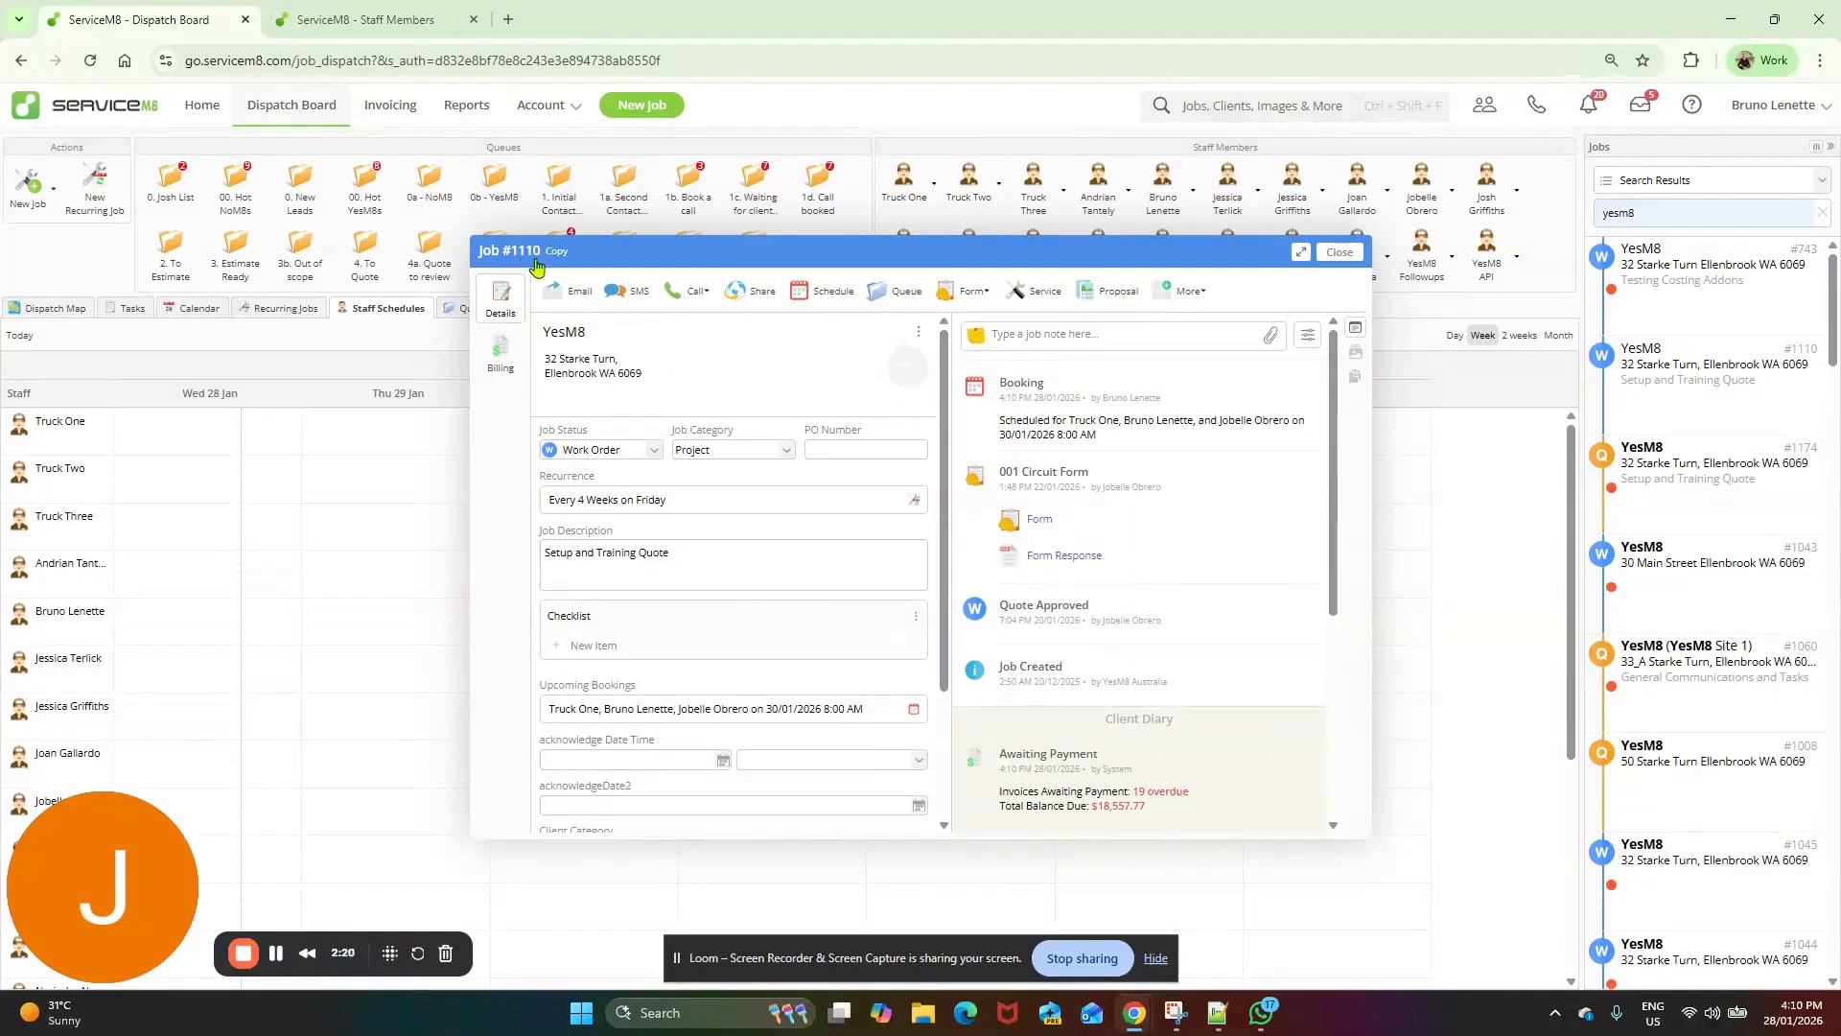
{"action": "left_click", "coordinate": [1340, 253]}
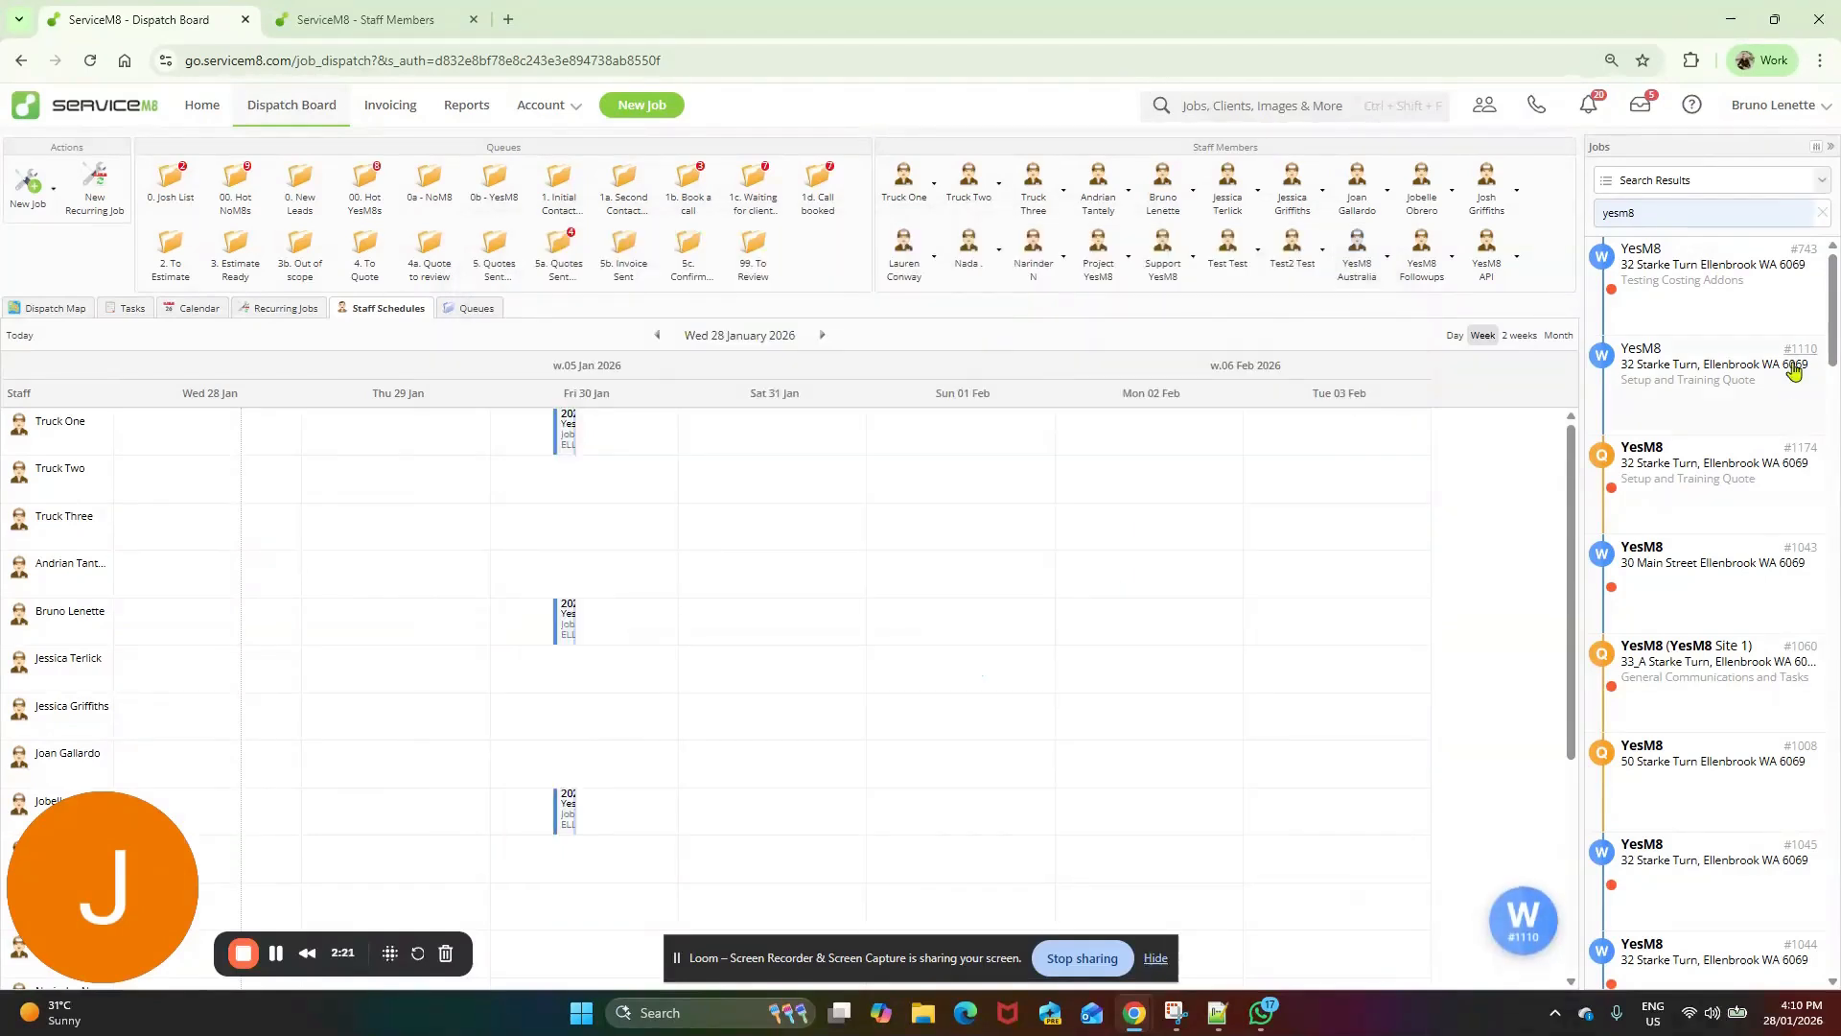
- Start a 3 hrs booking for Truck Two on 29/01/2026 in YesM8's "Testing Costing Addons" work order
{"action": "left_click", "coordinate": [1723, 290]}
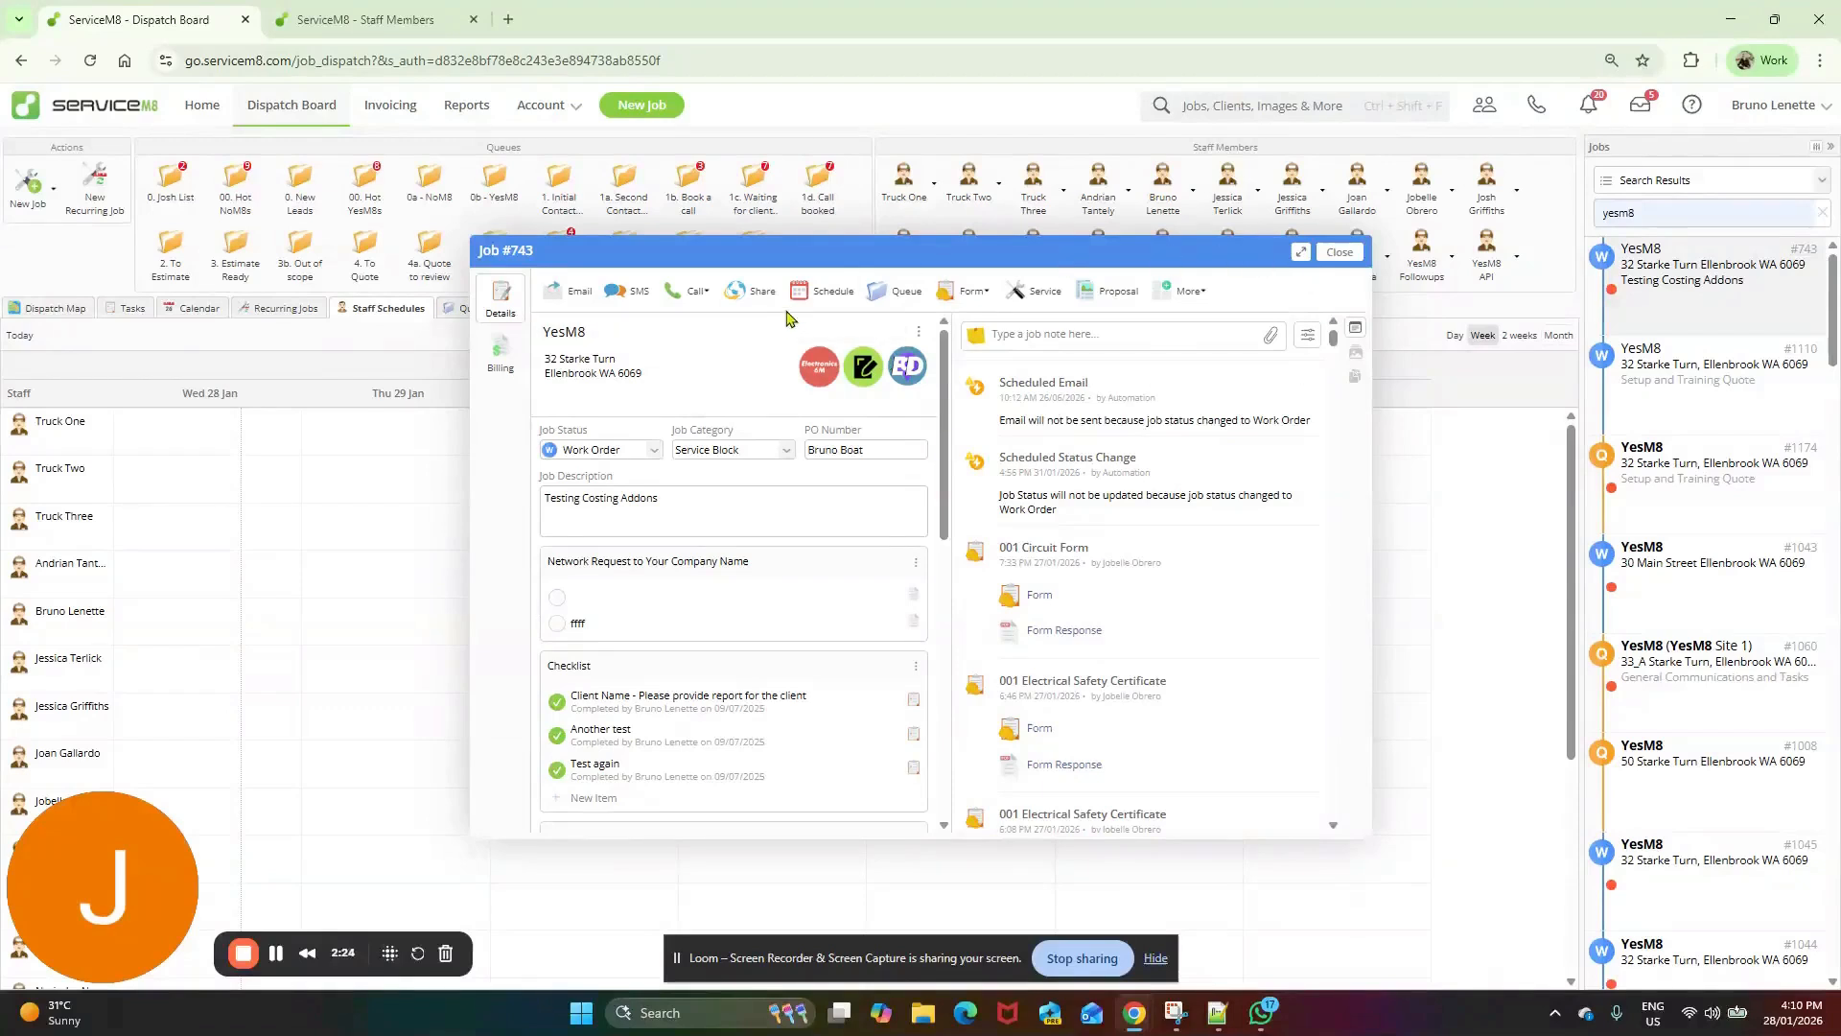
{"action": "left_click", "coordinate": [815, 291]}
{"action": "left_click", "coordinate": [767, 380]}
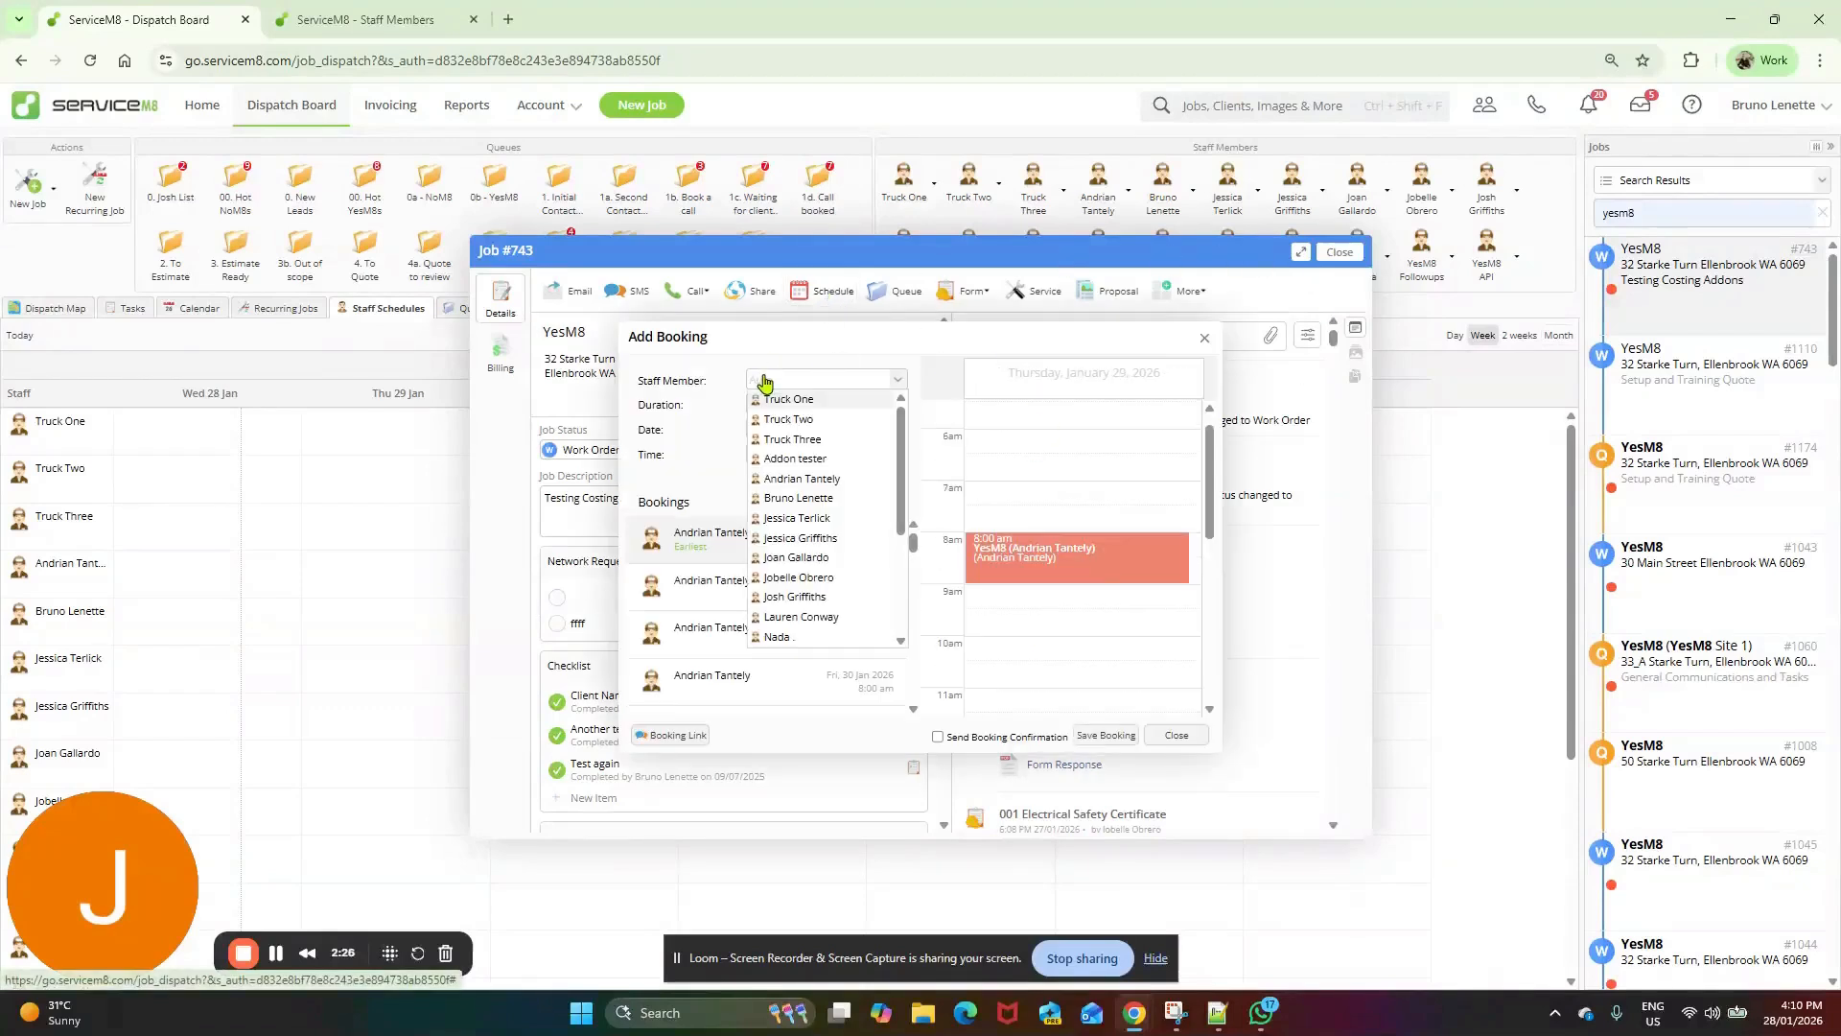
{"action": "left_click", "coordinate": [782, 423]}
{"action": "left_click", "coordinate": [897, 405]}
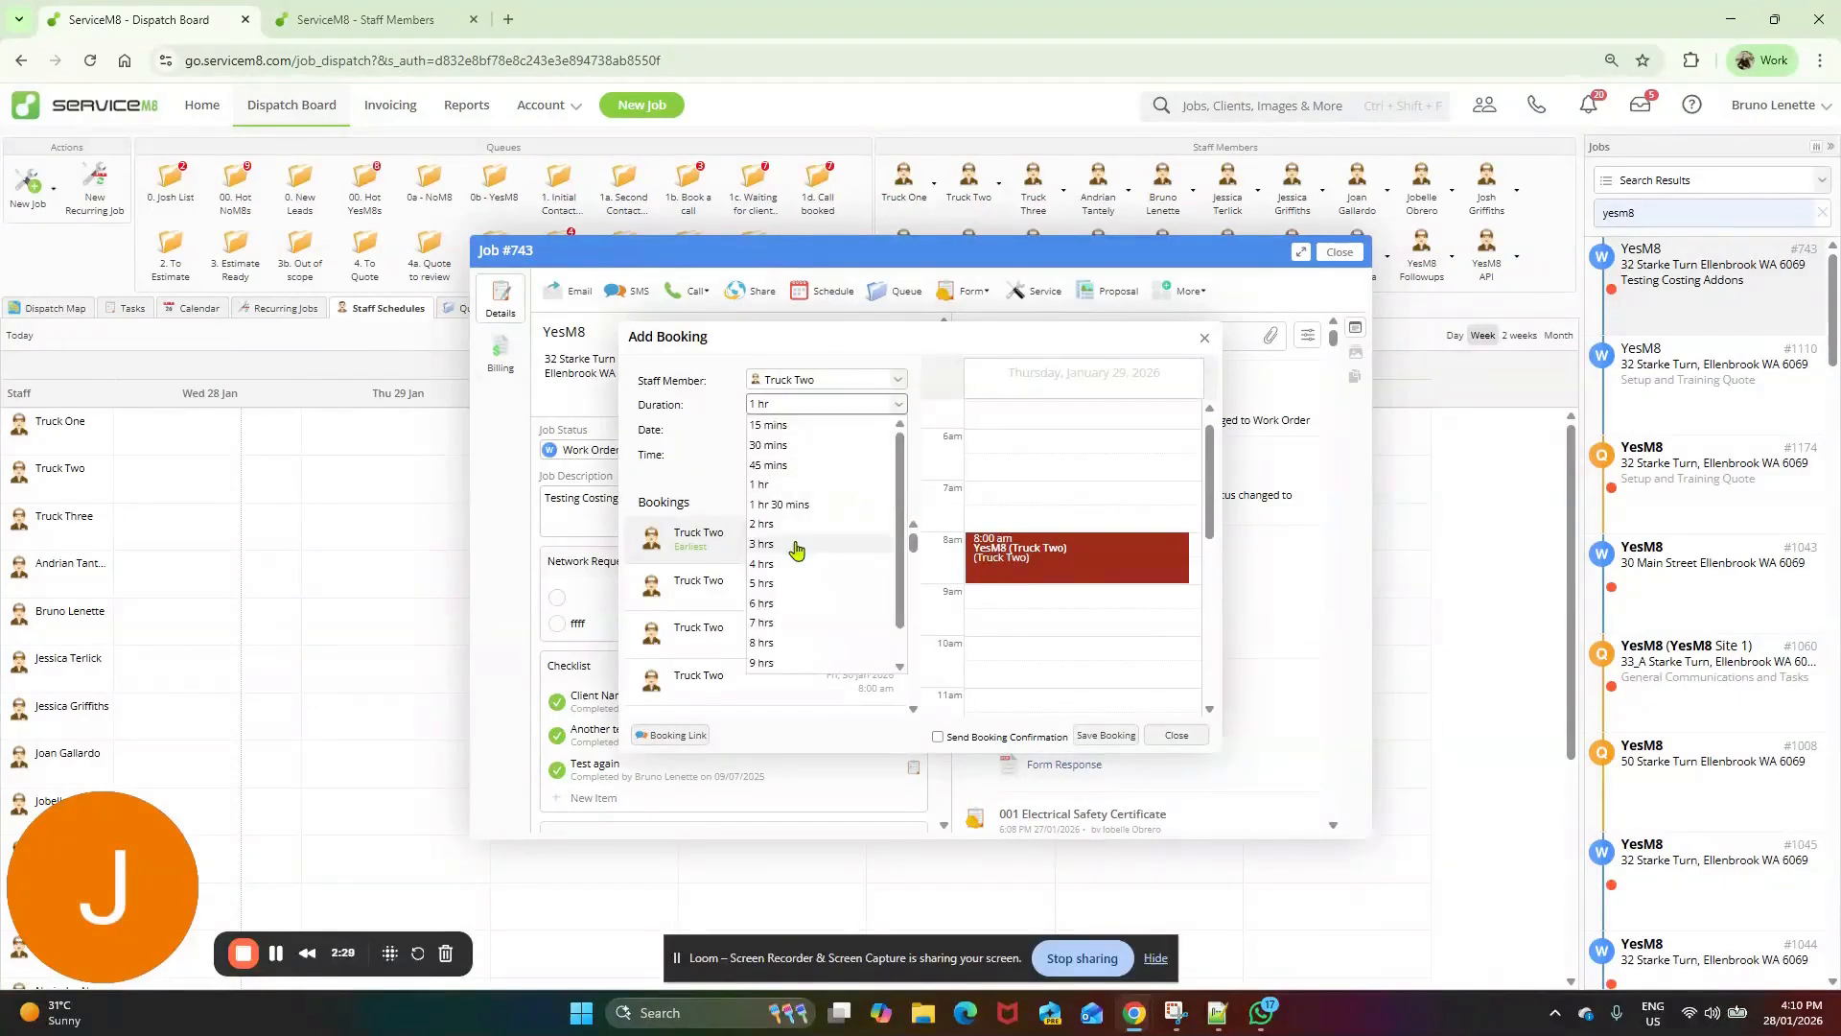
{"action": "left_click", "coordinate": [761, 545]}
{"action": "left_click", "coordinate": [899, 429]}
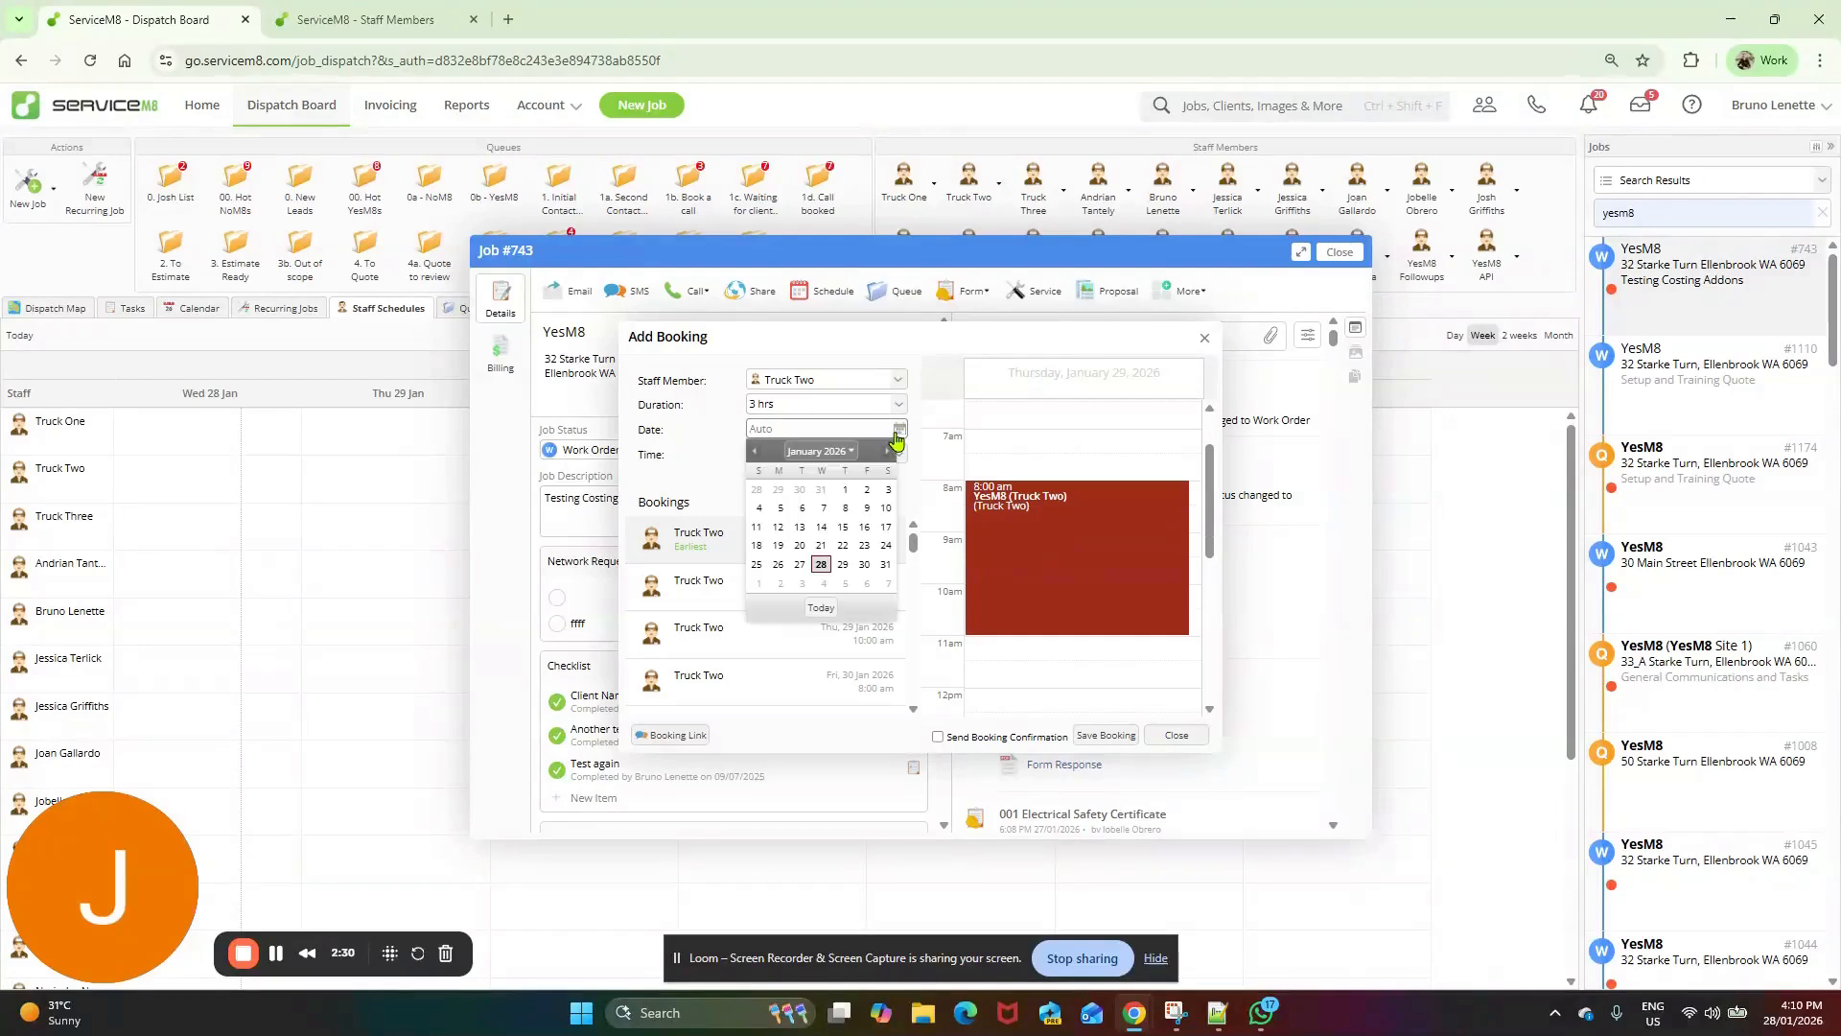
{"action": "left_click", "coordinate": [843, 567]}
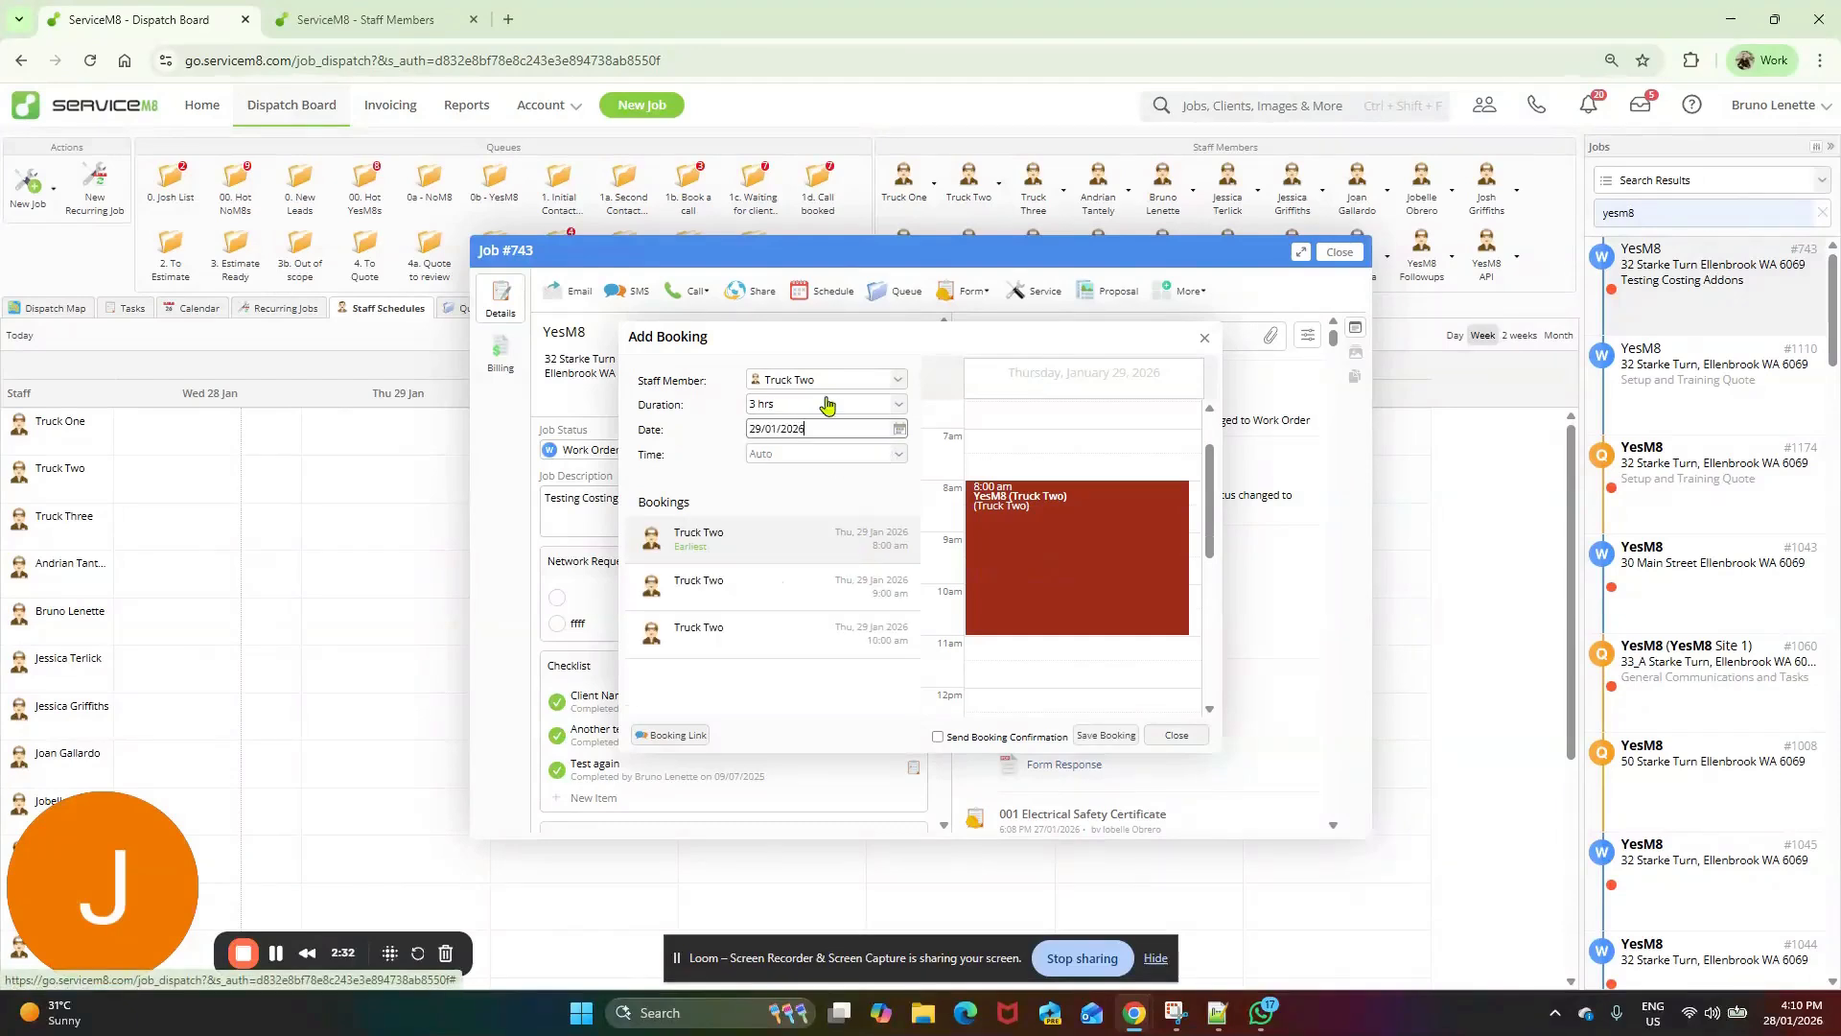
- Add two other crew members alongside Truck Two in the booking
{"action": "left_click", "coordinate": [897, 382]}
{"action": "left_click", "coordinate": [840, 498]}
{"action": "left_click", "coordinate": [863, 393]}
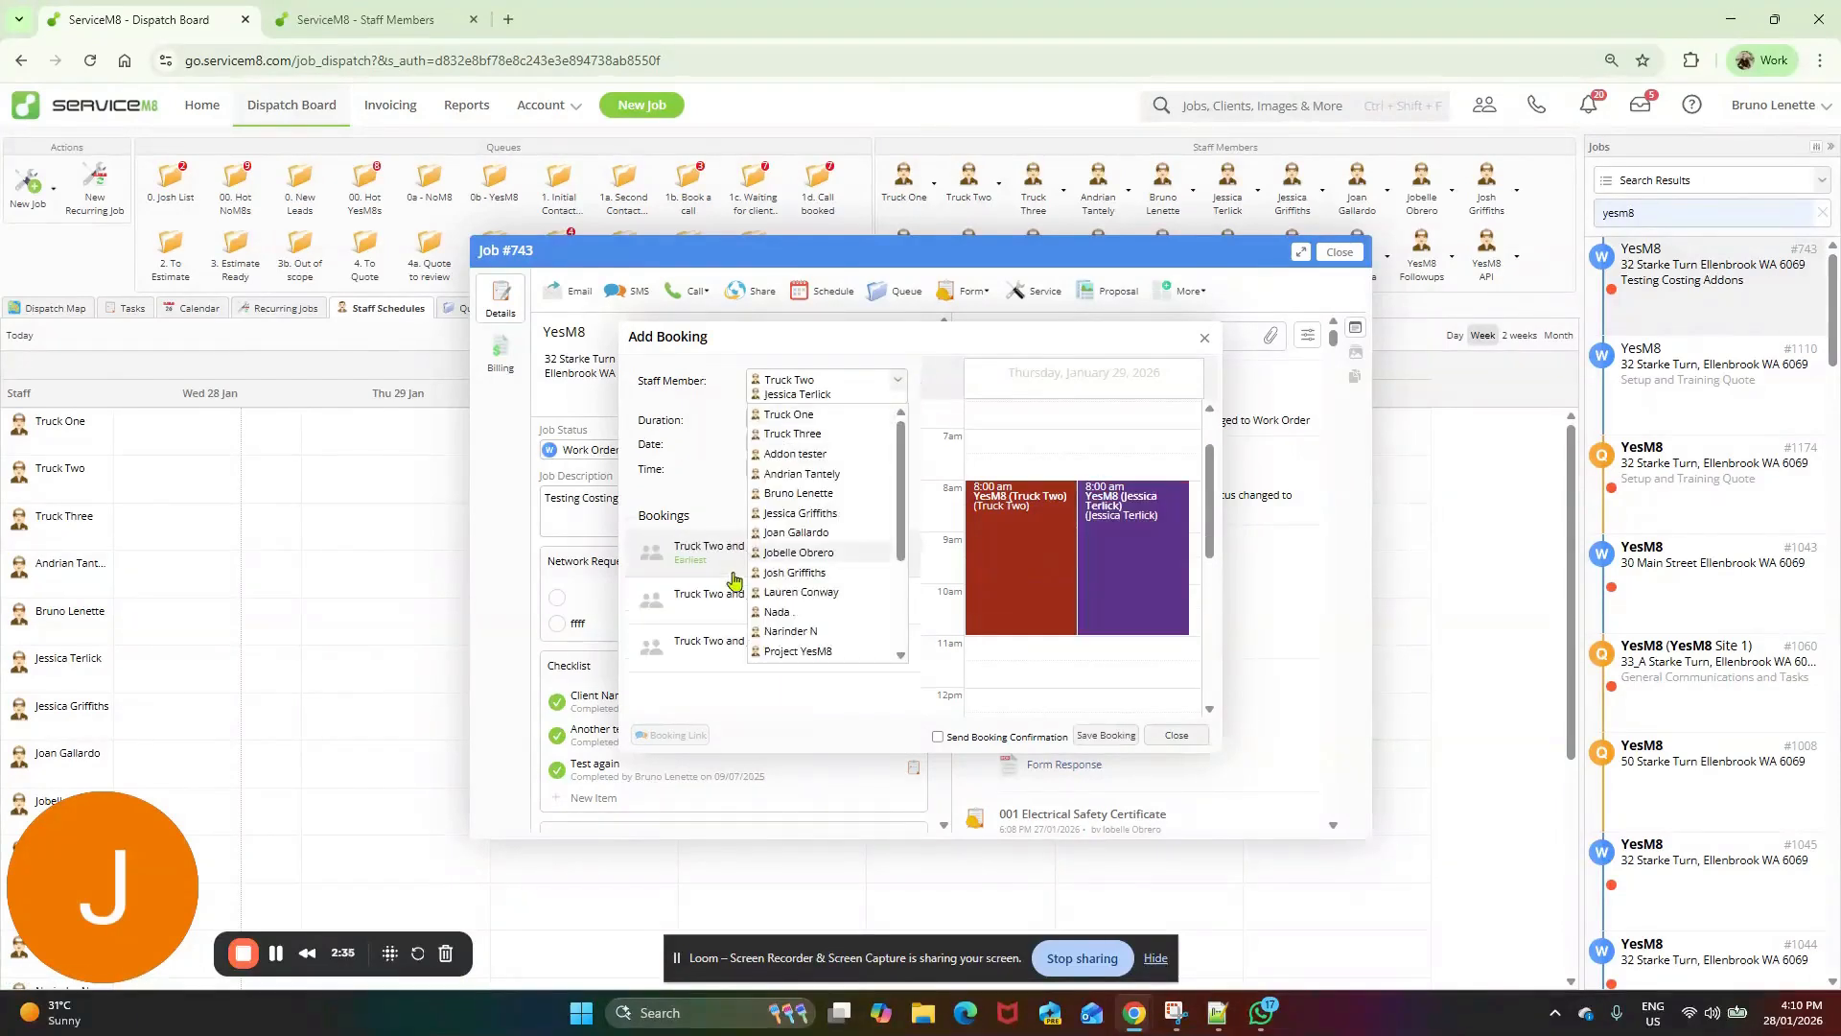
{"action": "left_click", "coordinate": [781, 576]}
- Set the Truck Two booking's time to 8:00 AM and save it, closing the job
{"action": "left_click", "coordinate": [897, 484]}
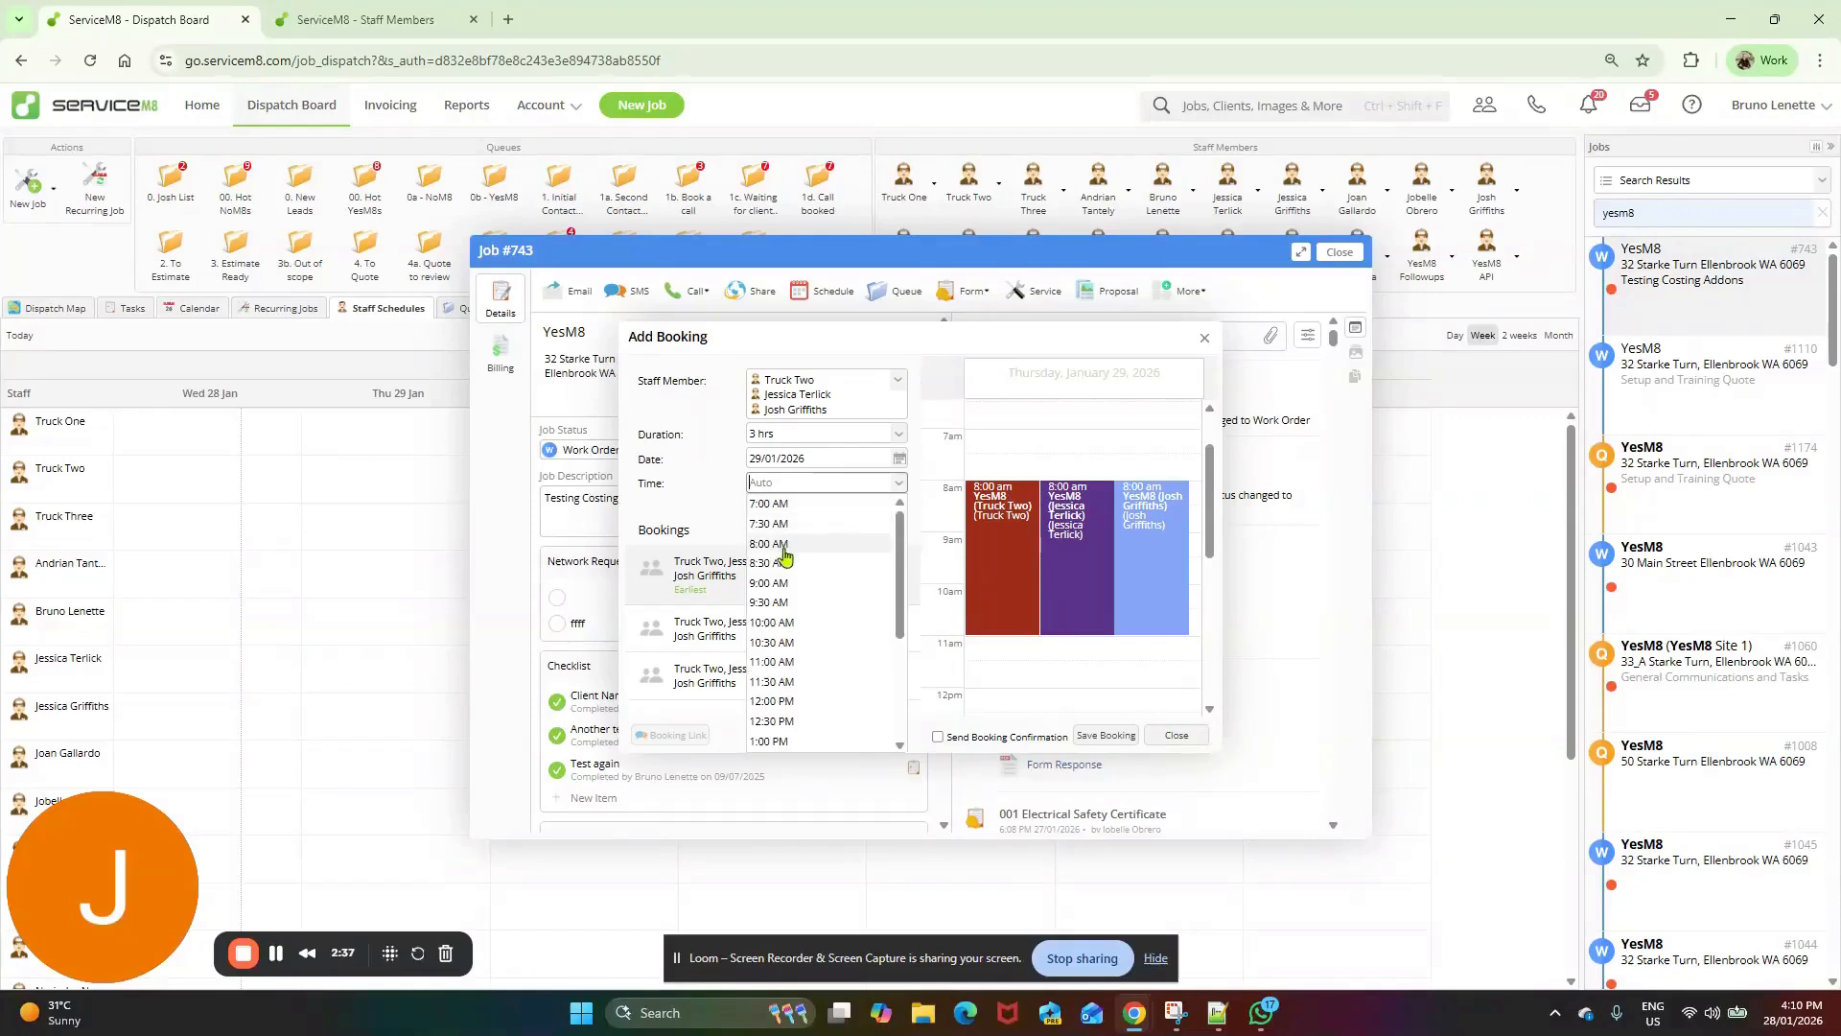
{"action": "left_click", "coordinate": [779, 559]}
{"action": "left_click", "coordinate": [1105, 736]}
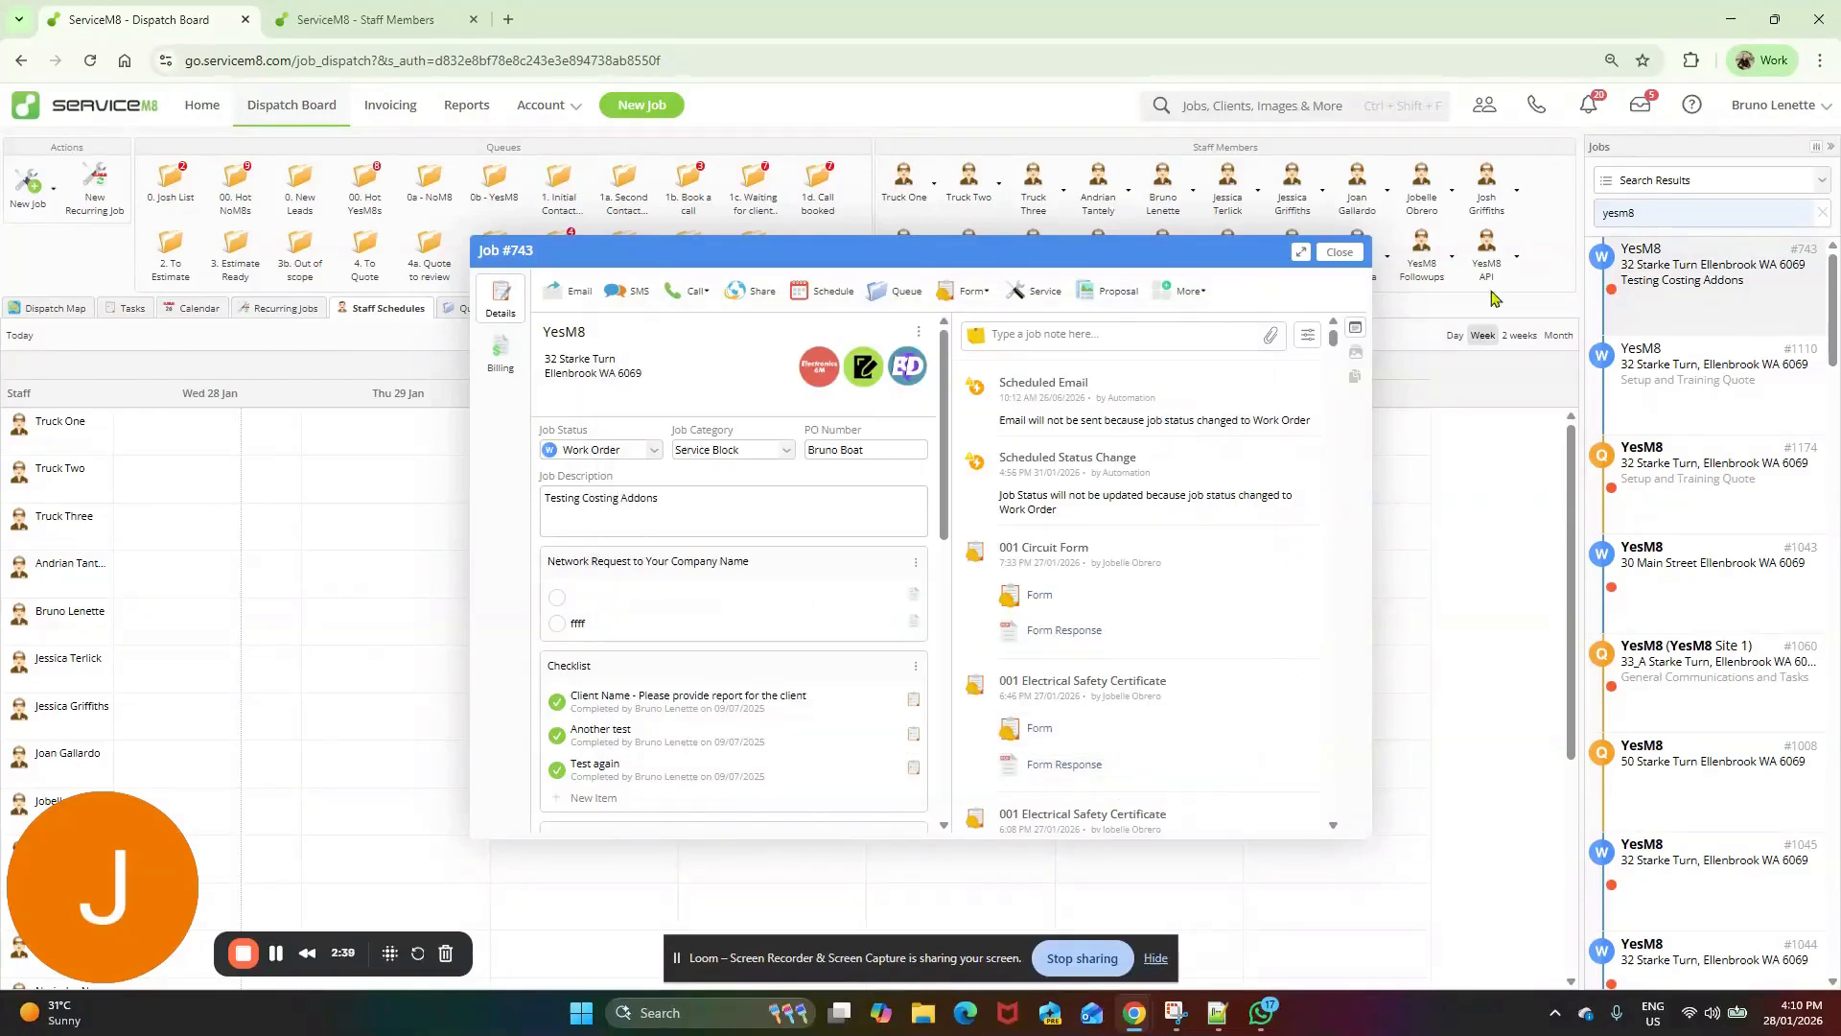
{"action": "left_click", "coordinate": [1339, 254]}
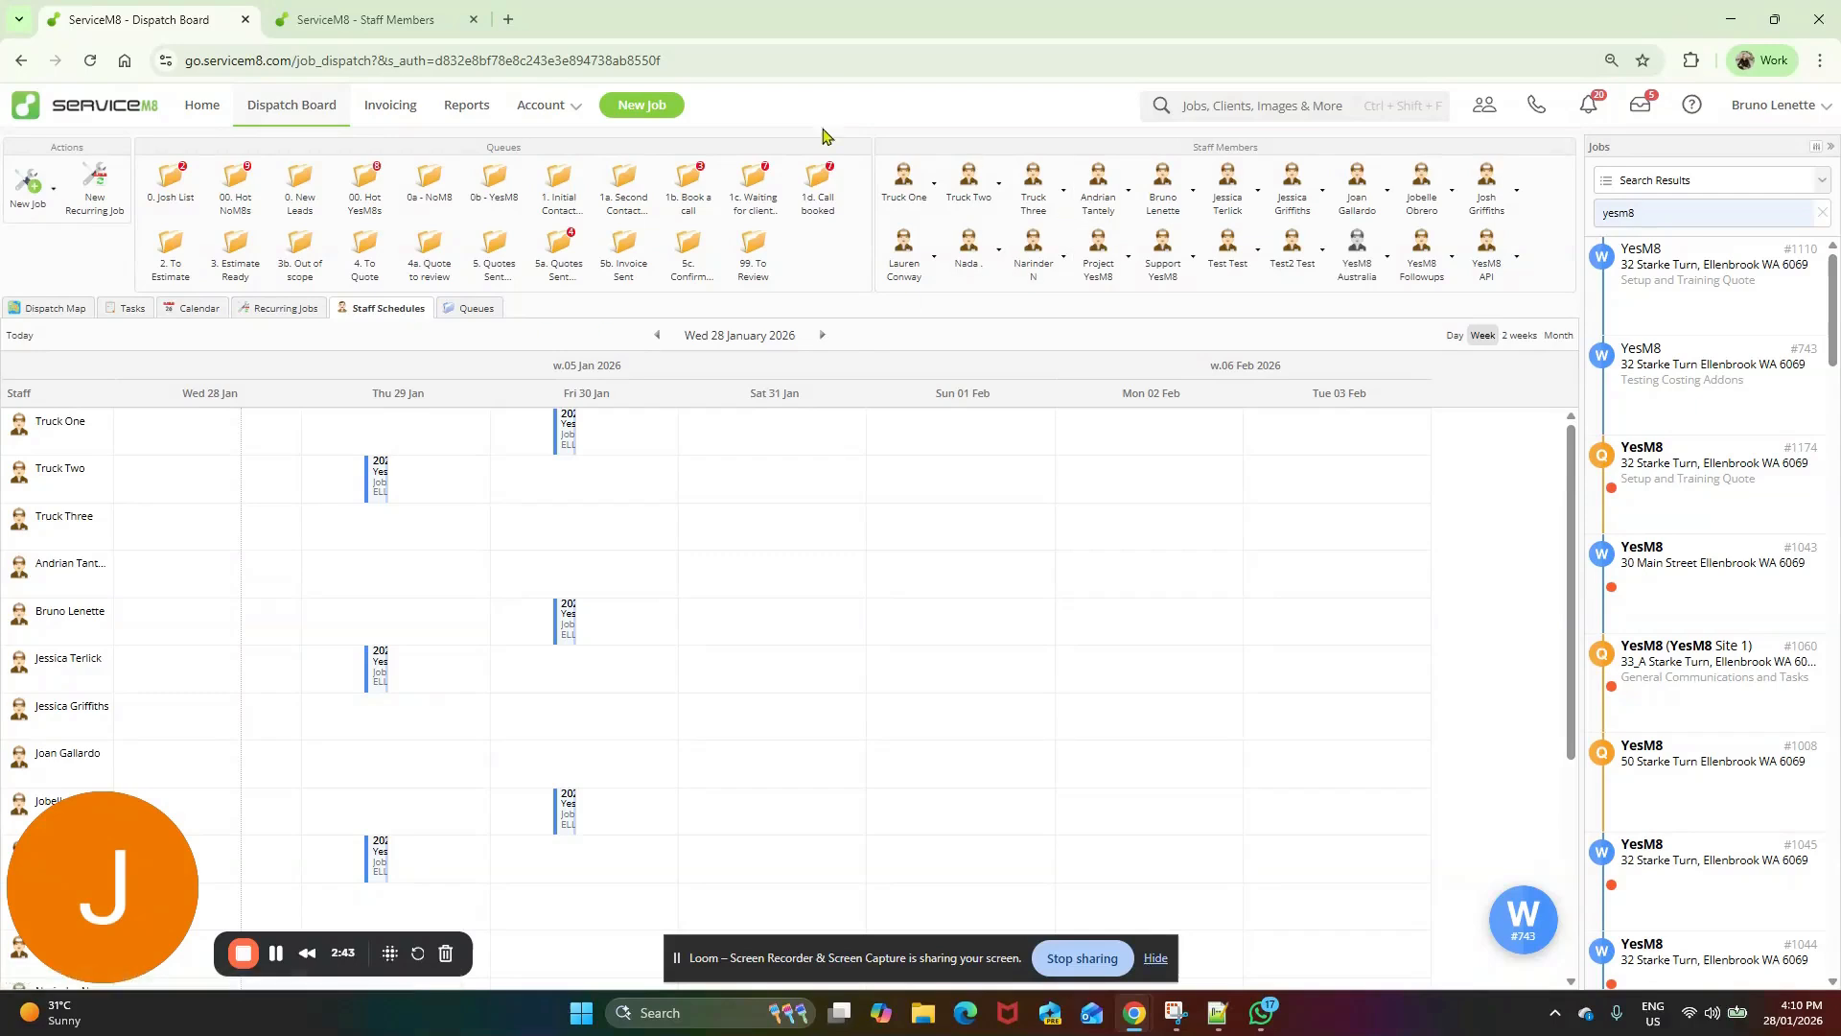
- Show the dispatch calendar and hide the schedules of the two crew members booked with Truck Two
{"action": "left_click", "coordinate": [196, 309]}
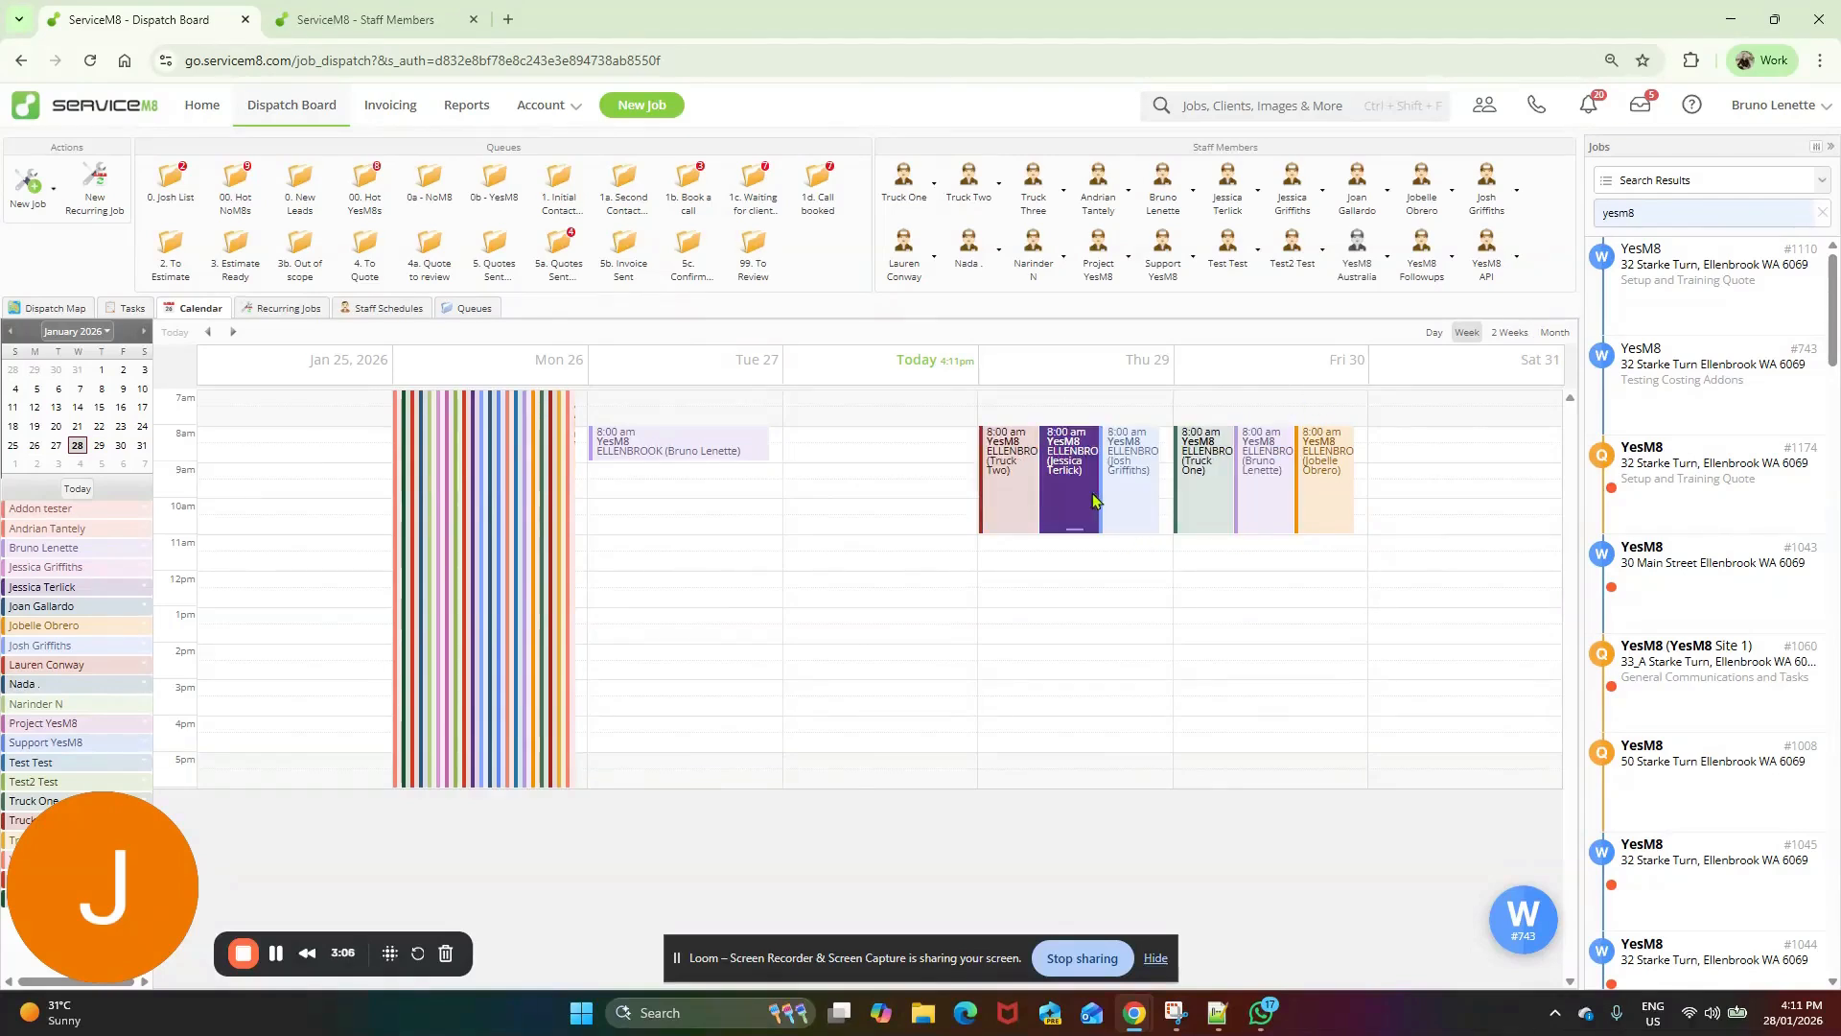
{"action": "right_click", "coordinate": [95, 593]}
{"action": "left_click", "coordinate": [95, 592]}
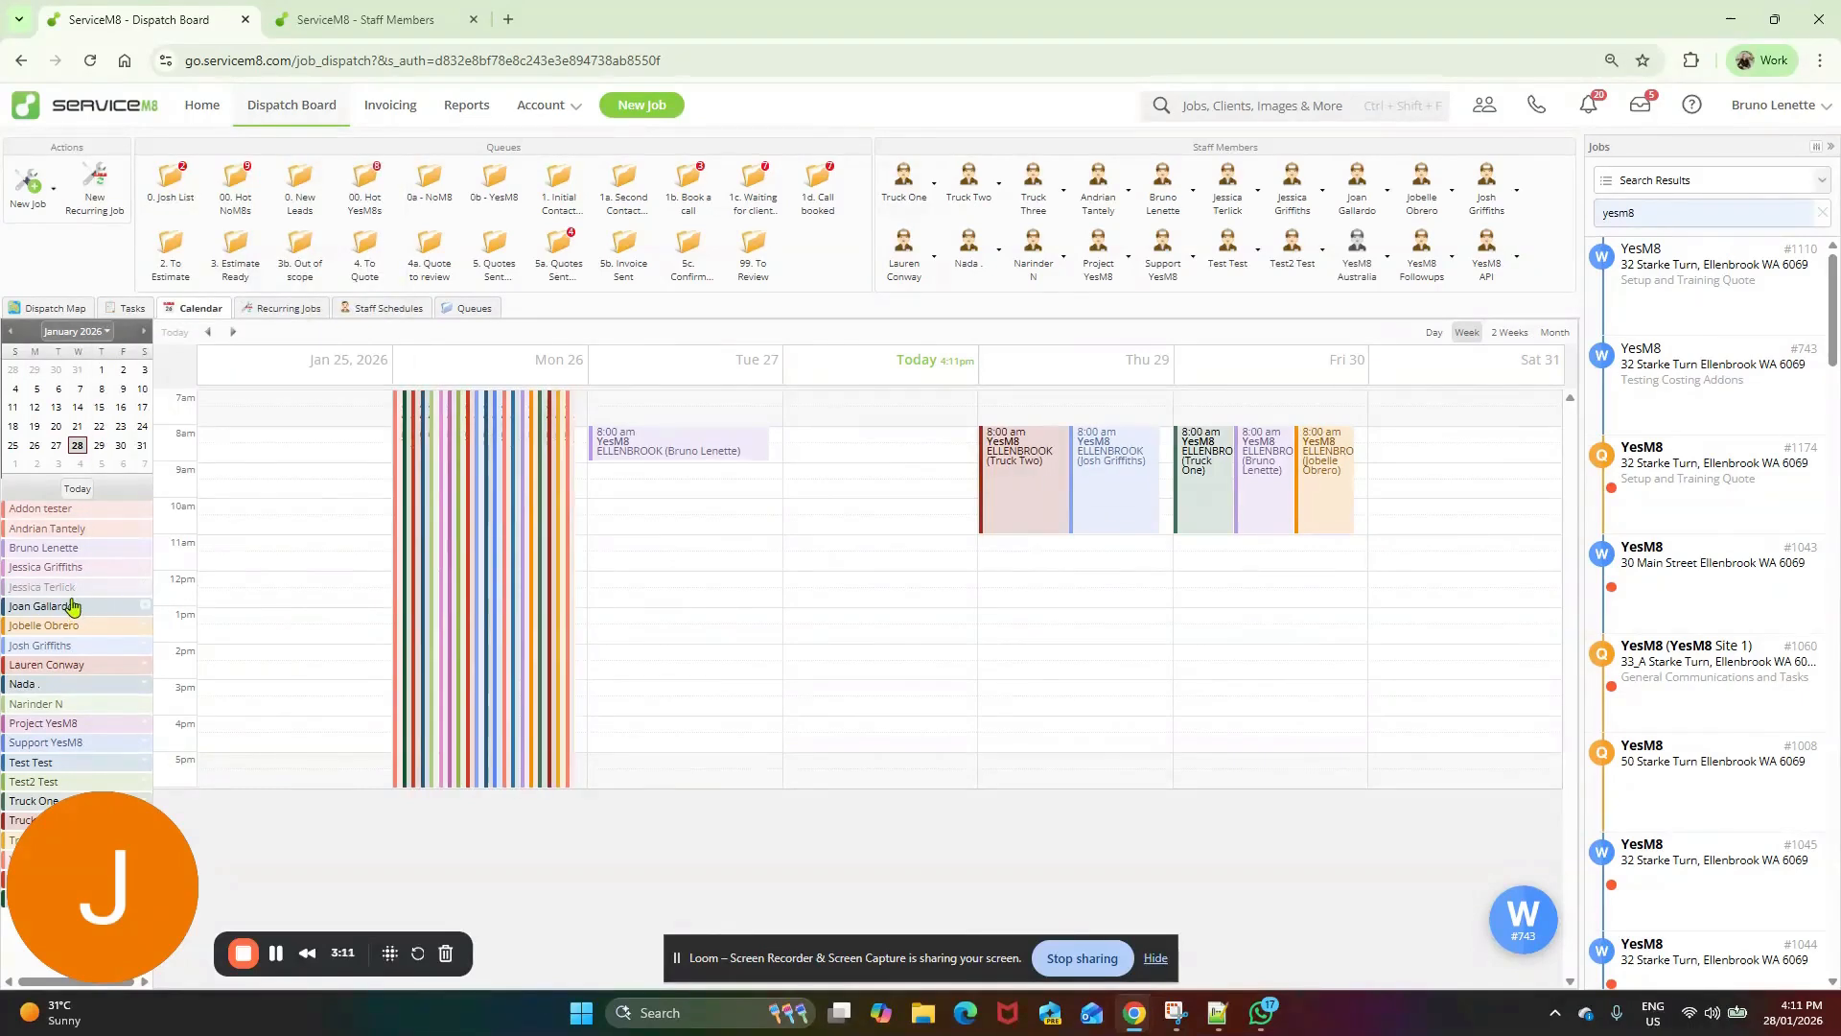
{"action": "left_click", "coordinate": [39, 646]}
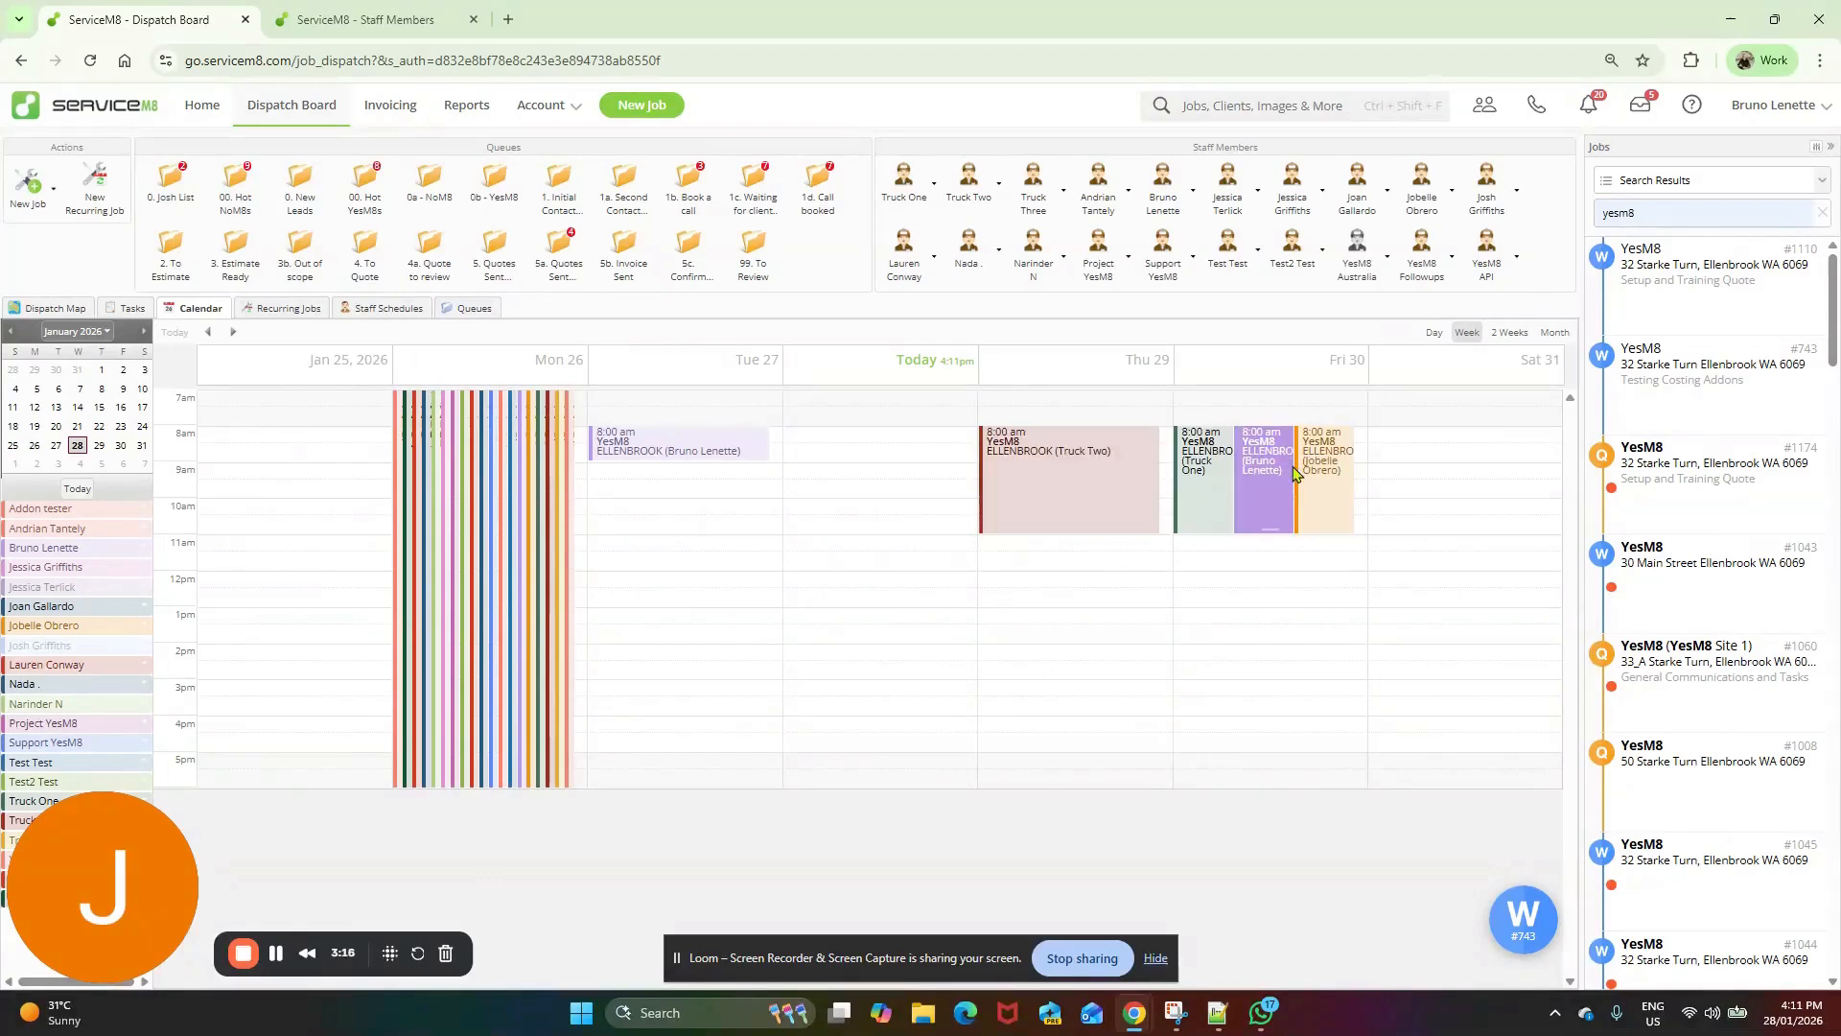
- Hide the schedules of the two crew members booked with Truck One on the dispatch calendar
{"action": "left_click", "coordinate": [55, 553]}
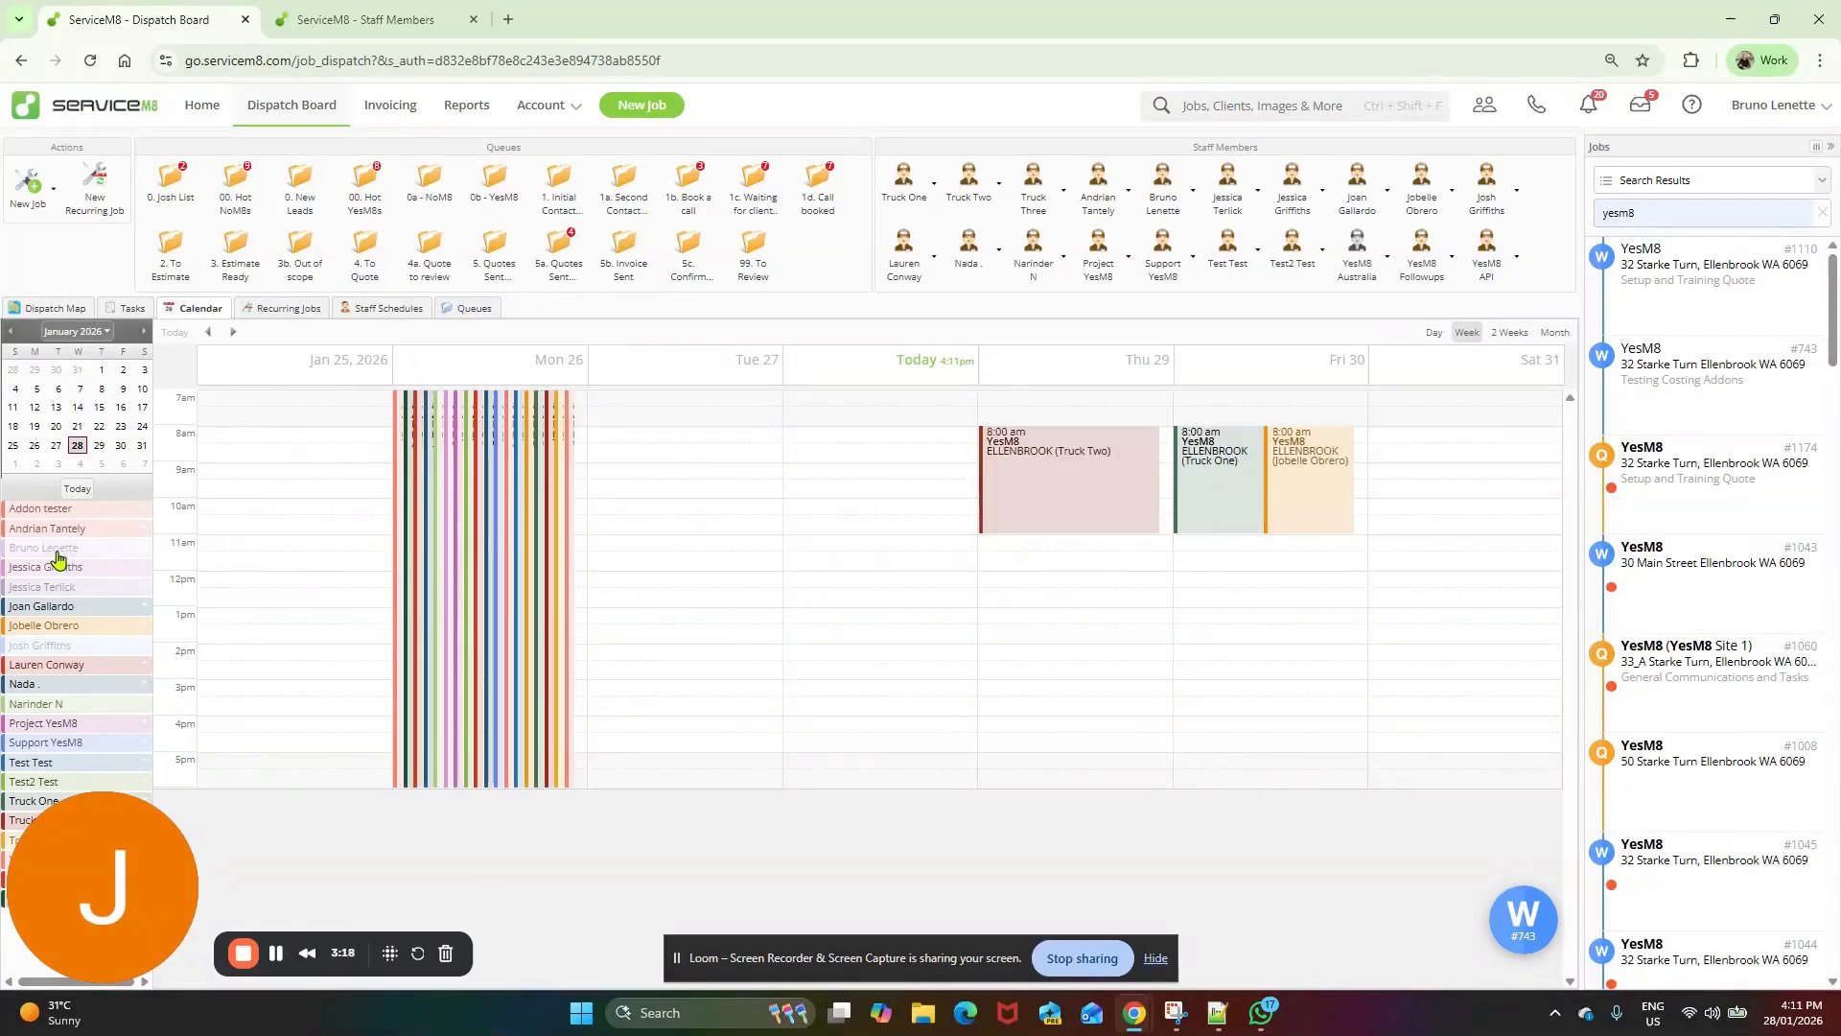
{"action": "left_click", "coordinate": [48, 625]}
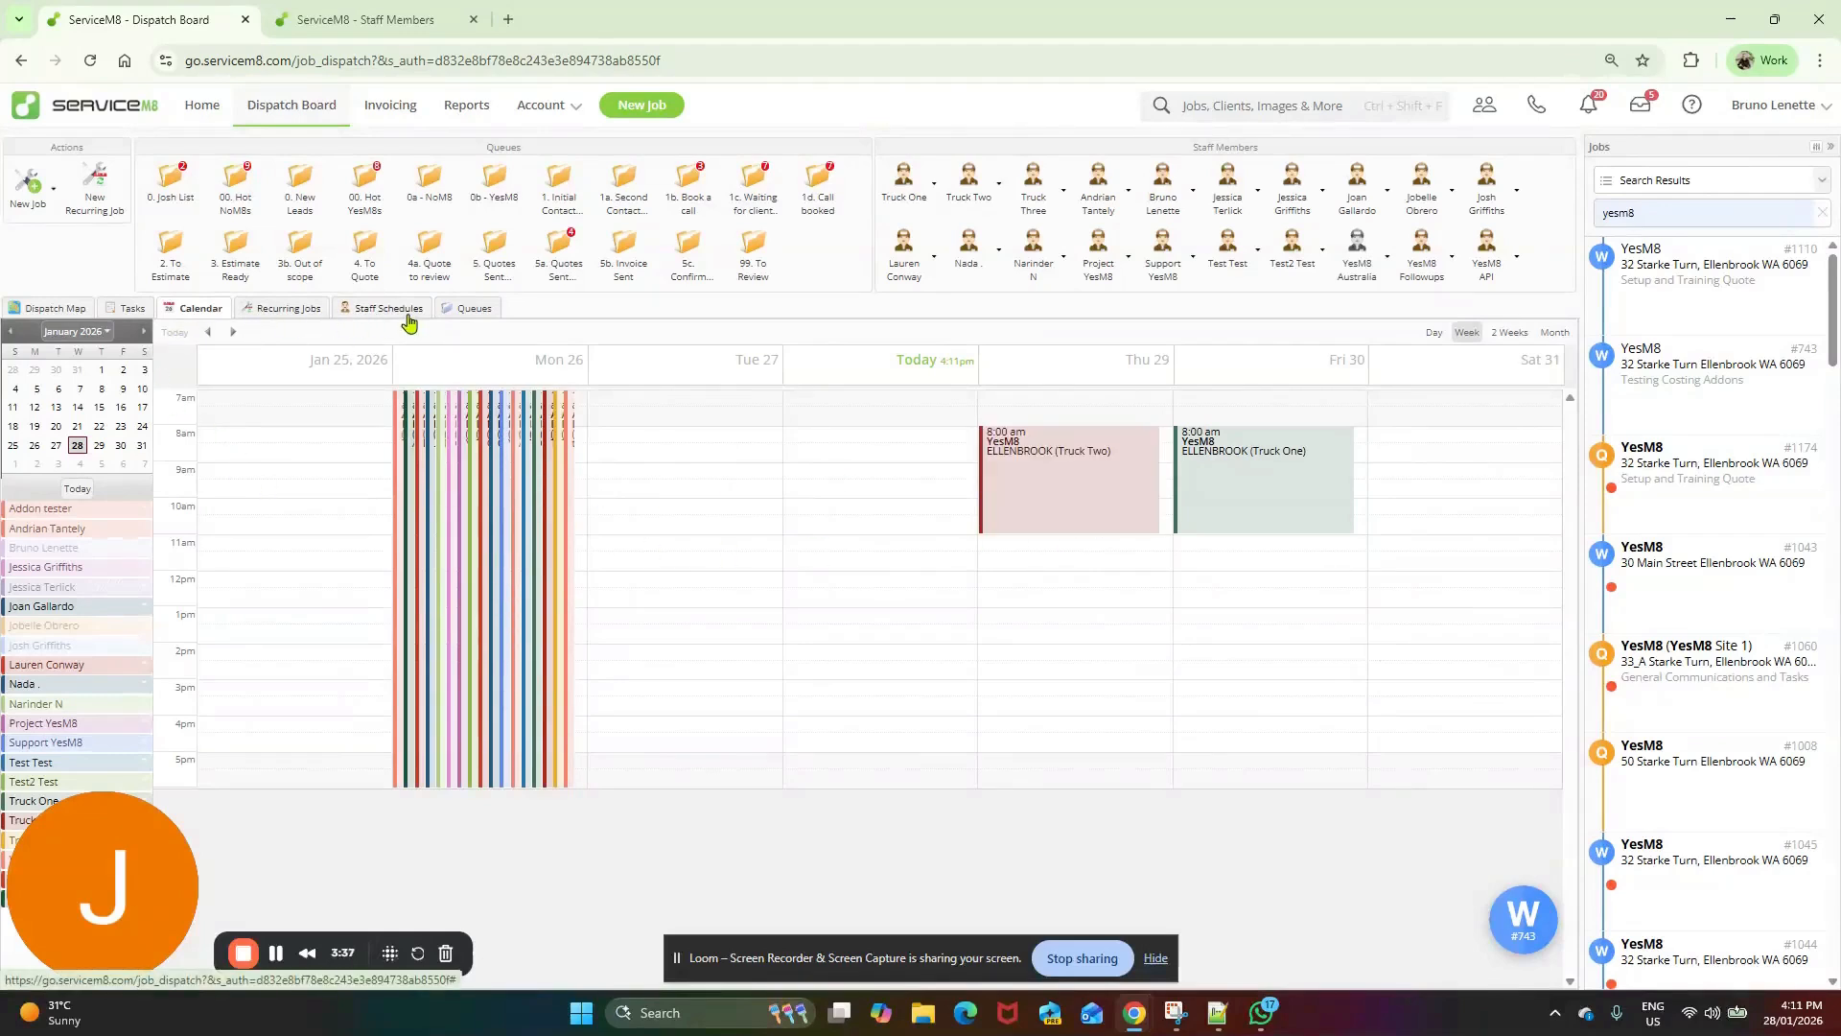
- Reassign Truck Two's Thu 29 Jan booking to Truck One in the staff schedules and check it on the calendar
{"action": "left_click", "coordinate": [378, 310]}
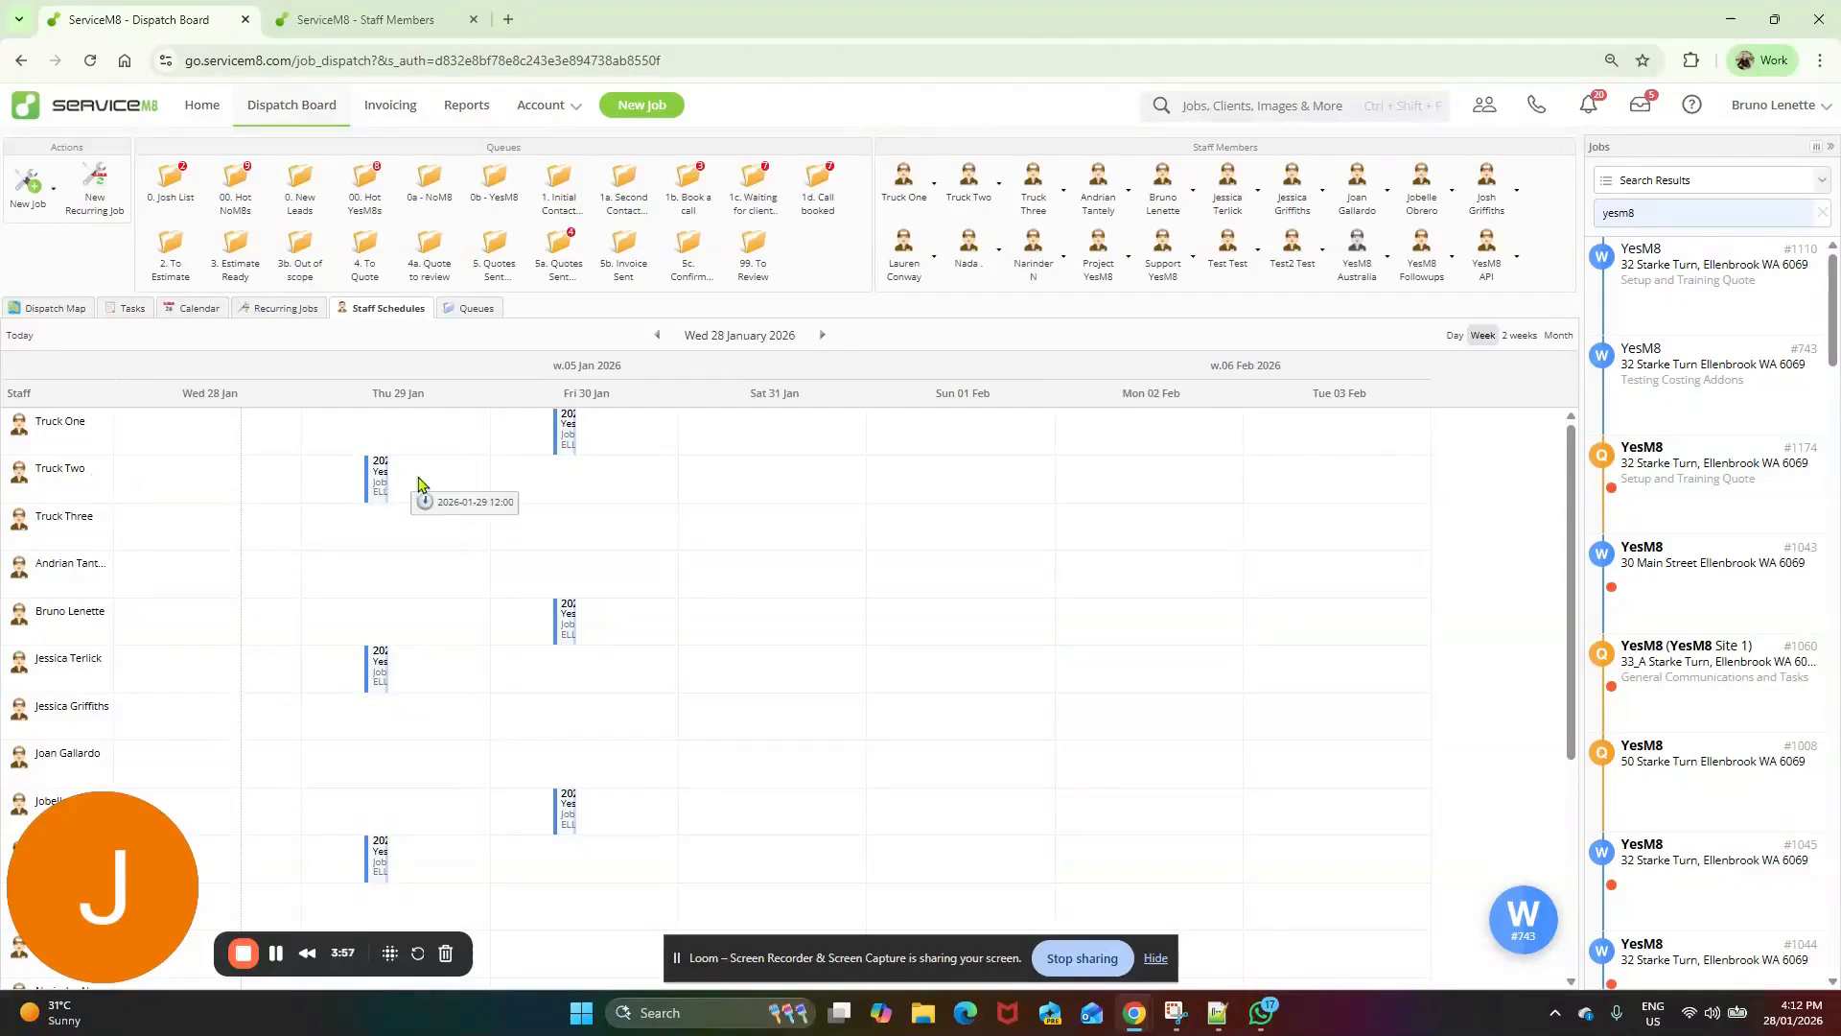
{"action": "left_click_drag", "start_coordinate": [380, 481], "coordinate": [380, 430]}
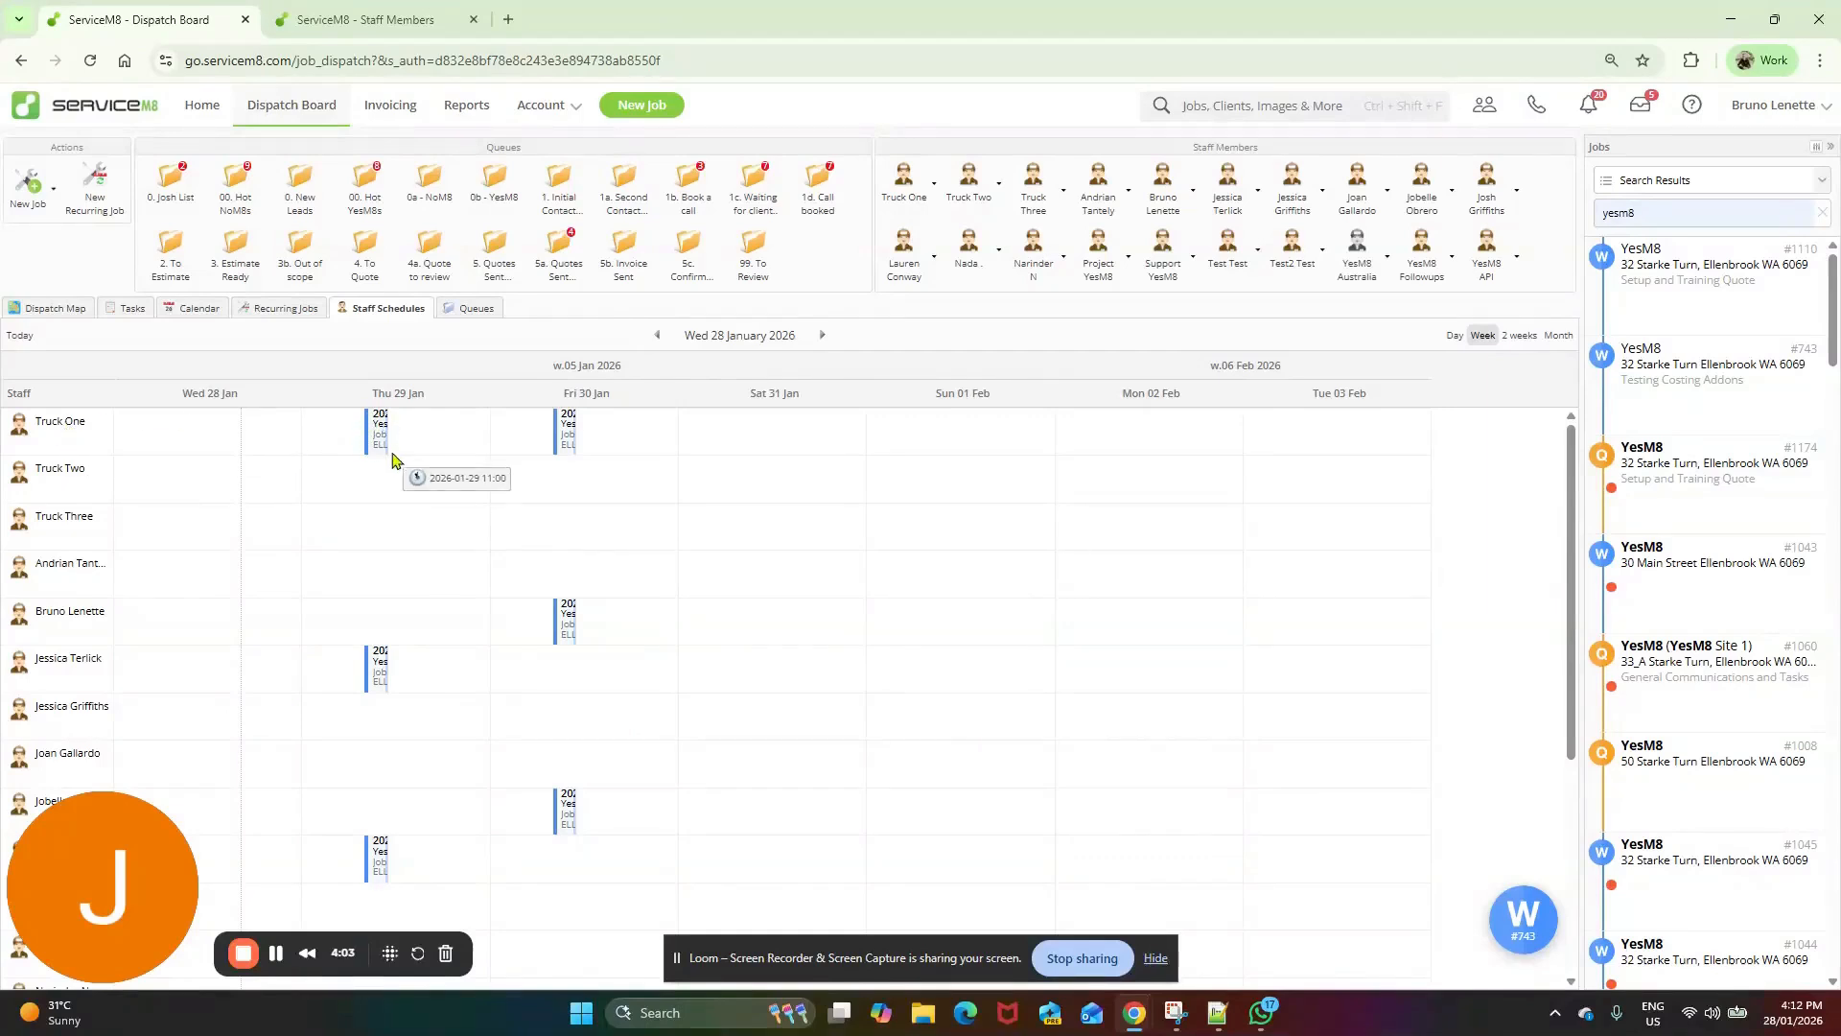
{"action": "left_click", "coordinate": [189, 309]}
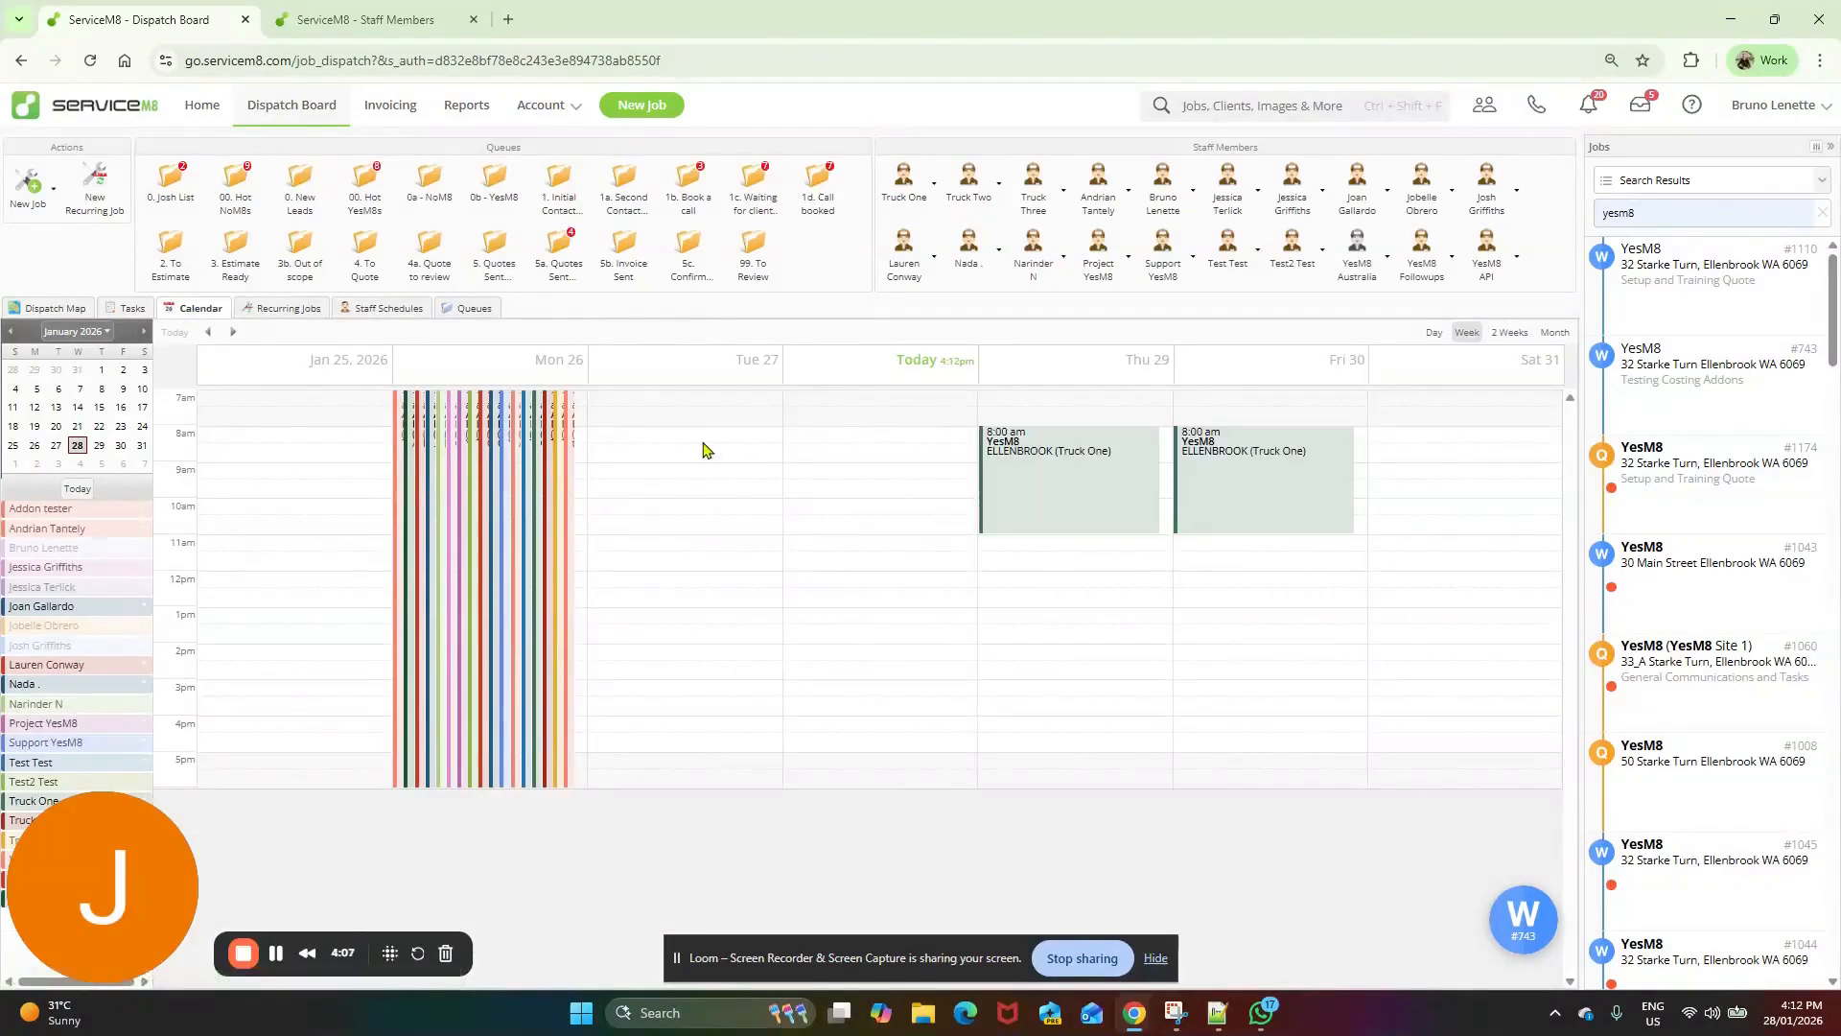
- In the staff schedules, reassign the upper crew member's Thu 29 Jan booking to the staff member directly above
{"action": "left_click", "coordinate": [388, 309]}
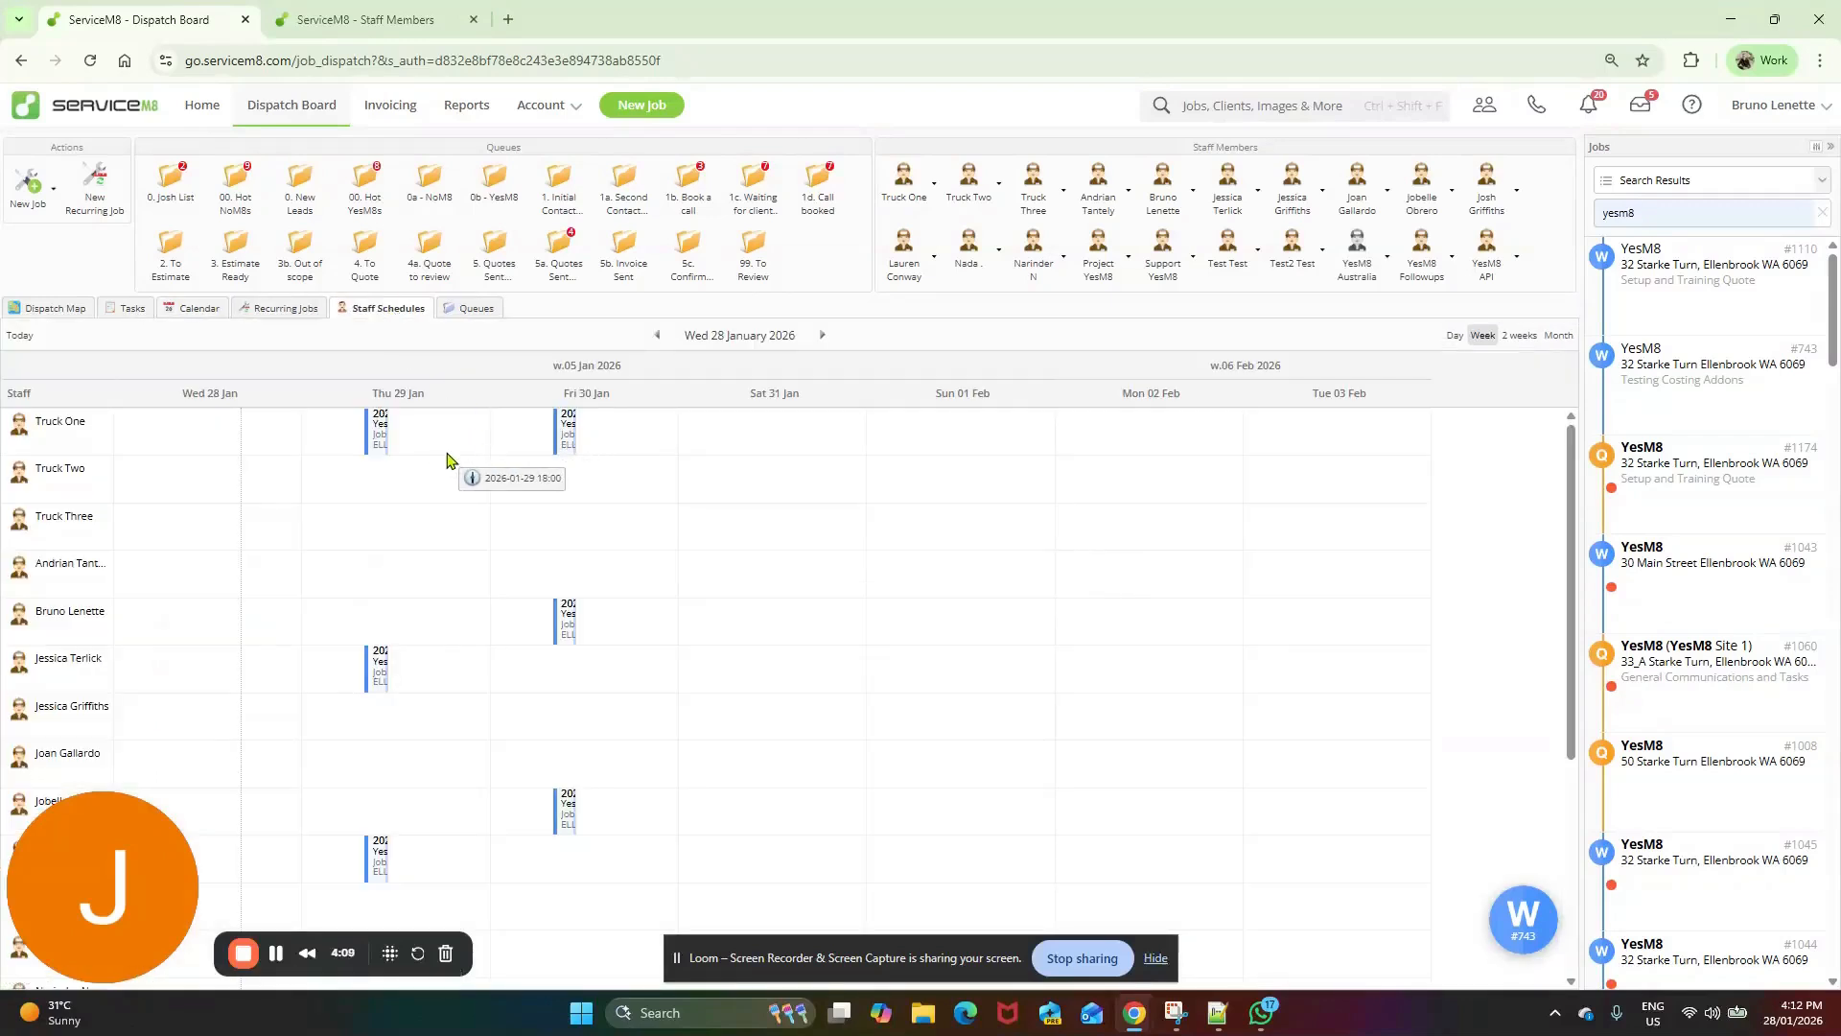
{"action": "left_click", "coordinate": [1800, 851]}
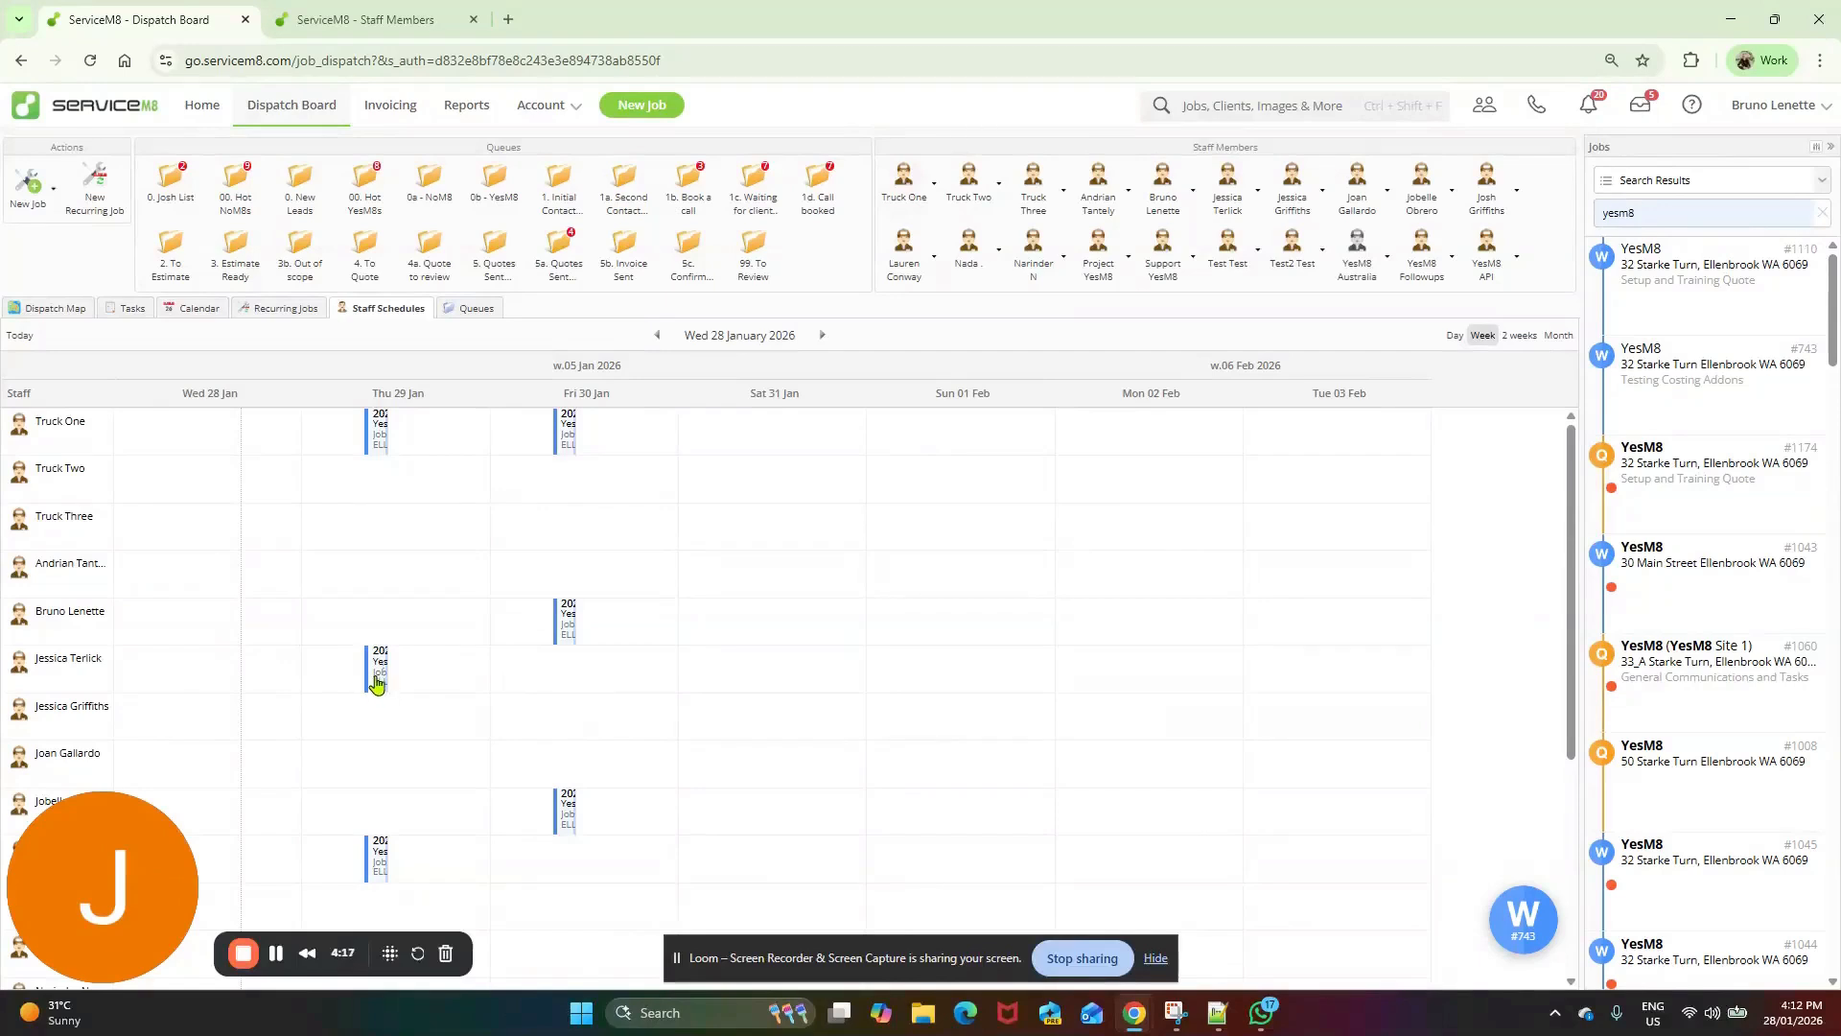
{"action": "left_click_drag", "start_coordinate": [376, 683], "coordinate": [374, 629]}
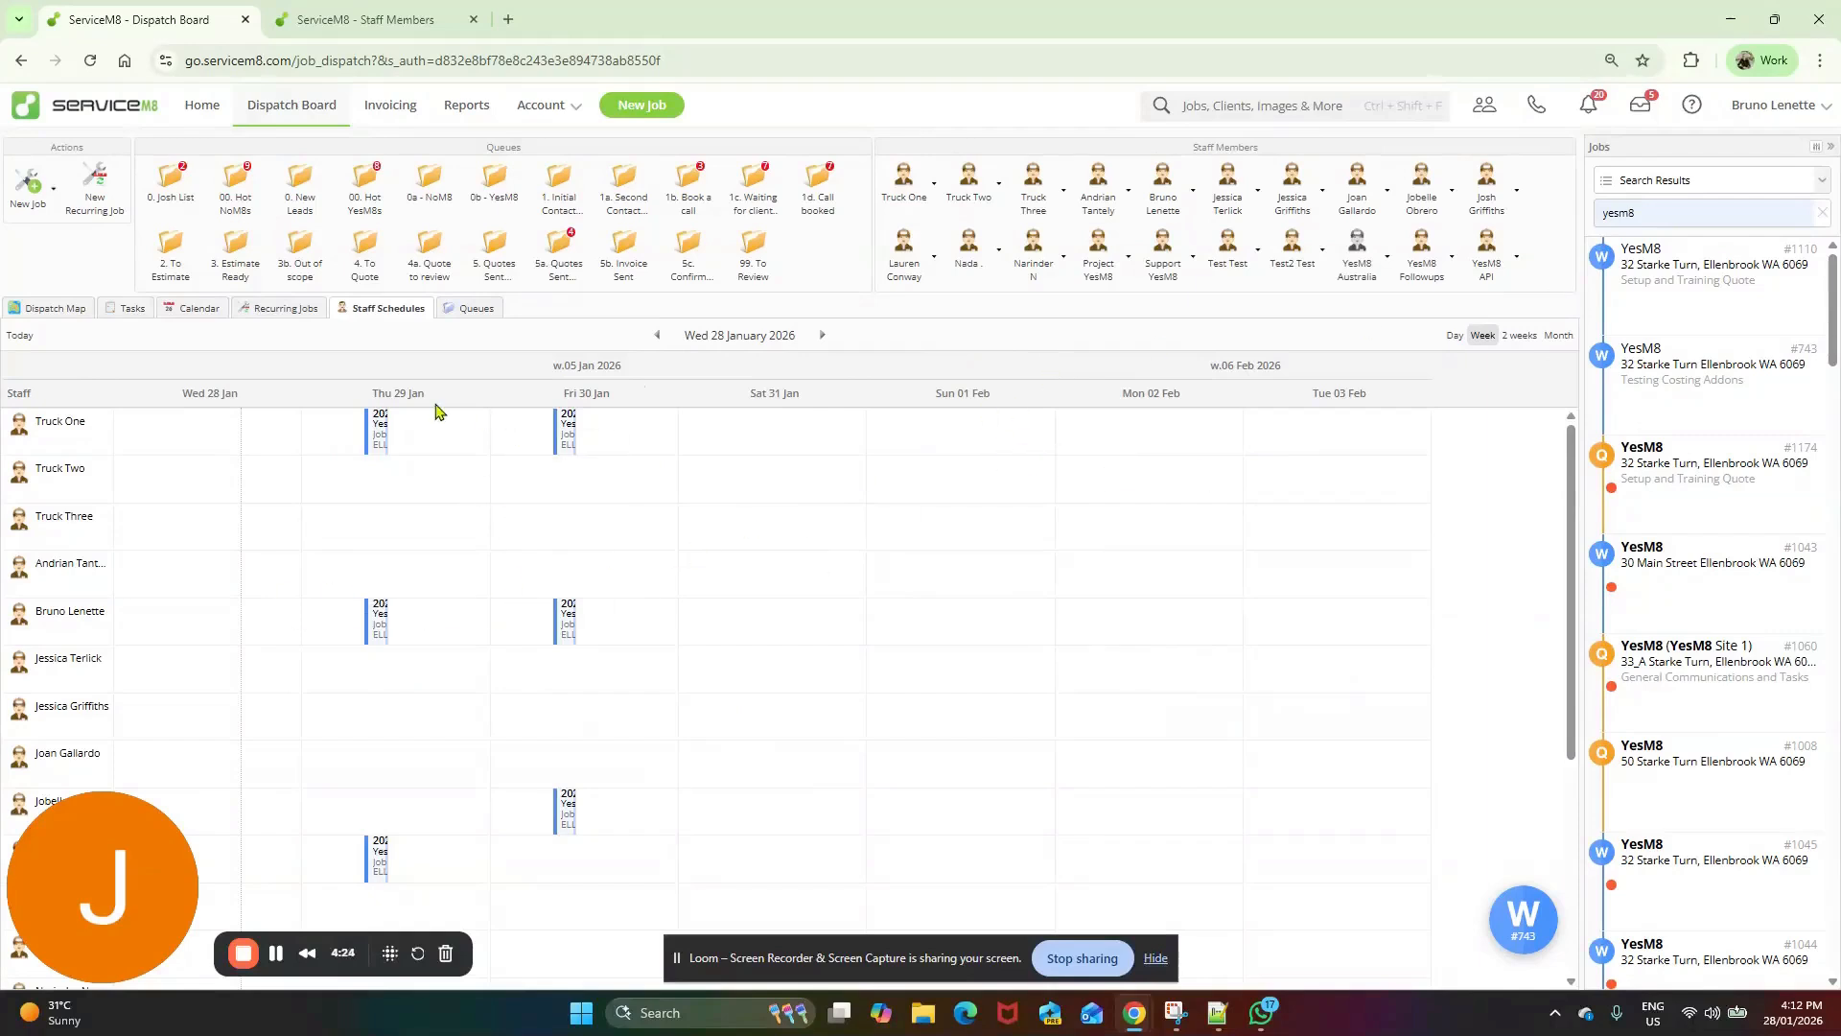
- Examine the staff schedules over 2 weeks and a month, and return to the week view to review the truck and crew bookings
{"action": "left_click", "coordinate": [1520, 337]}
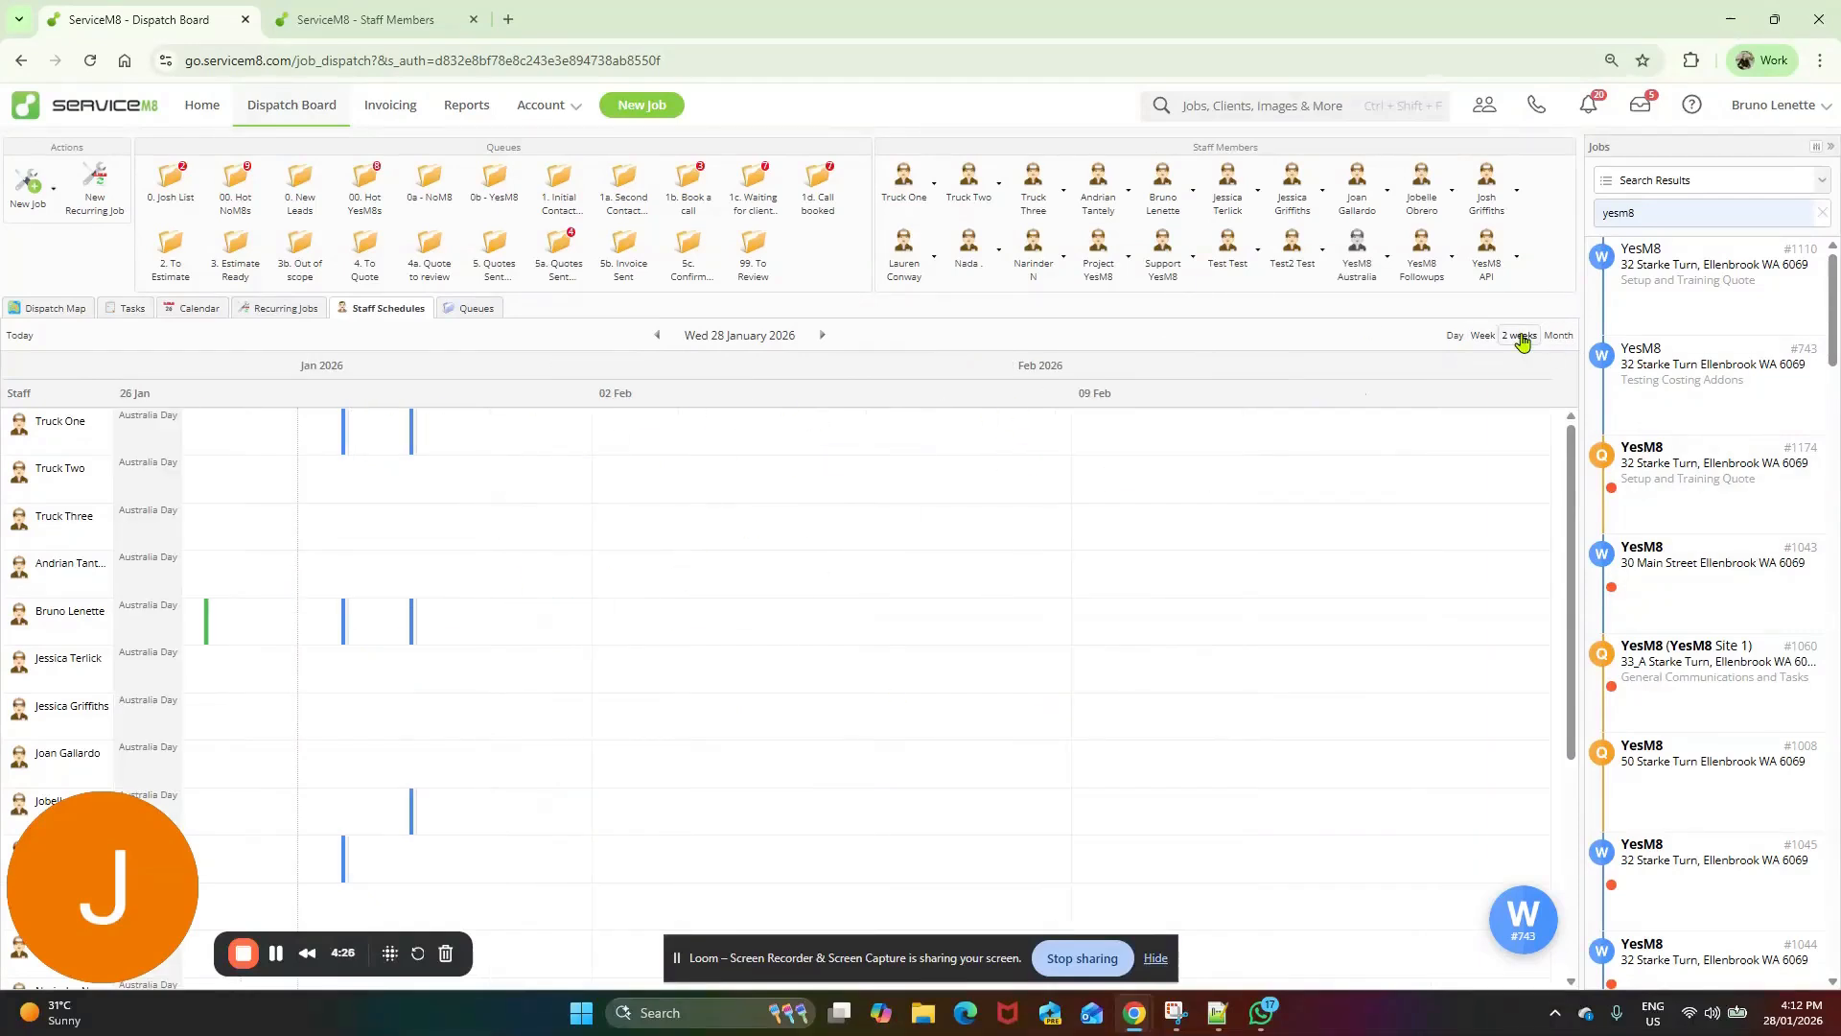
{"action": "left_click", "coordinate": [1562, 338]}
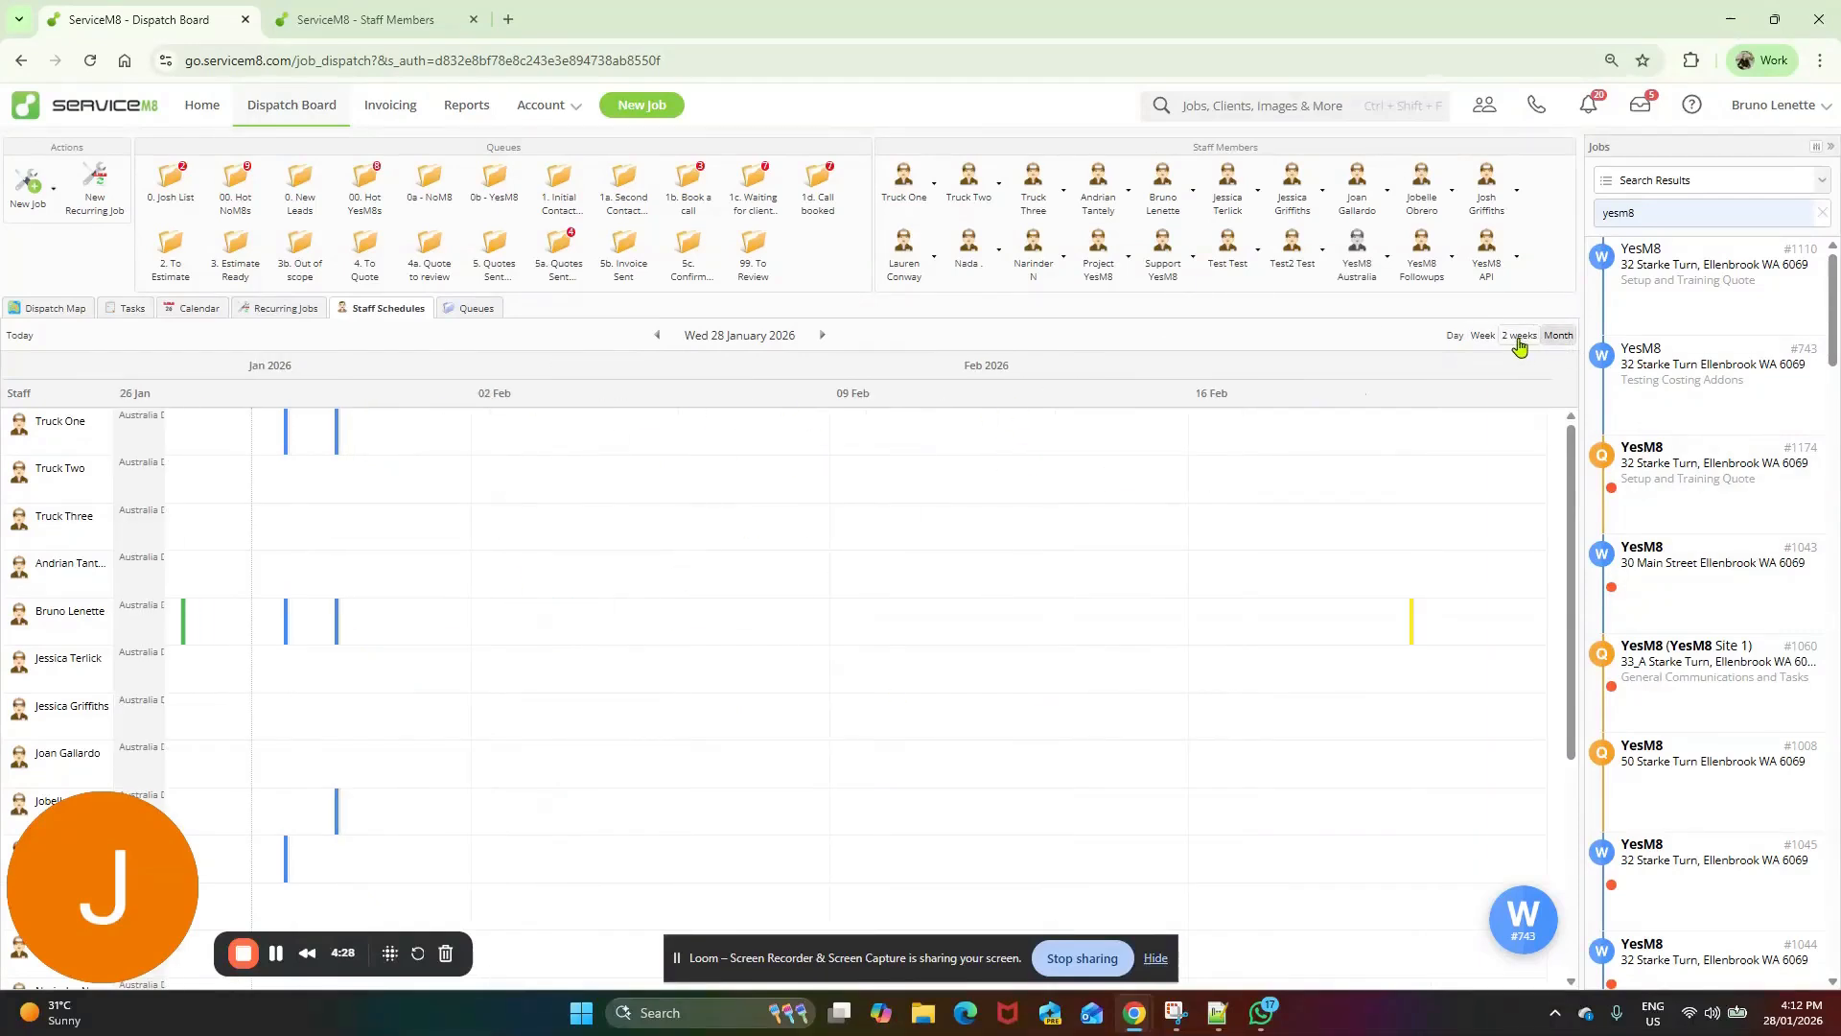
{"action": "left_click", "coordinate": [1483, 337]}
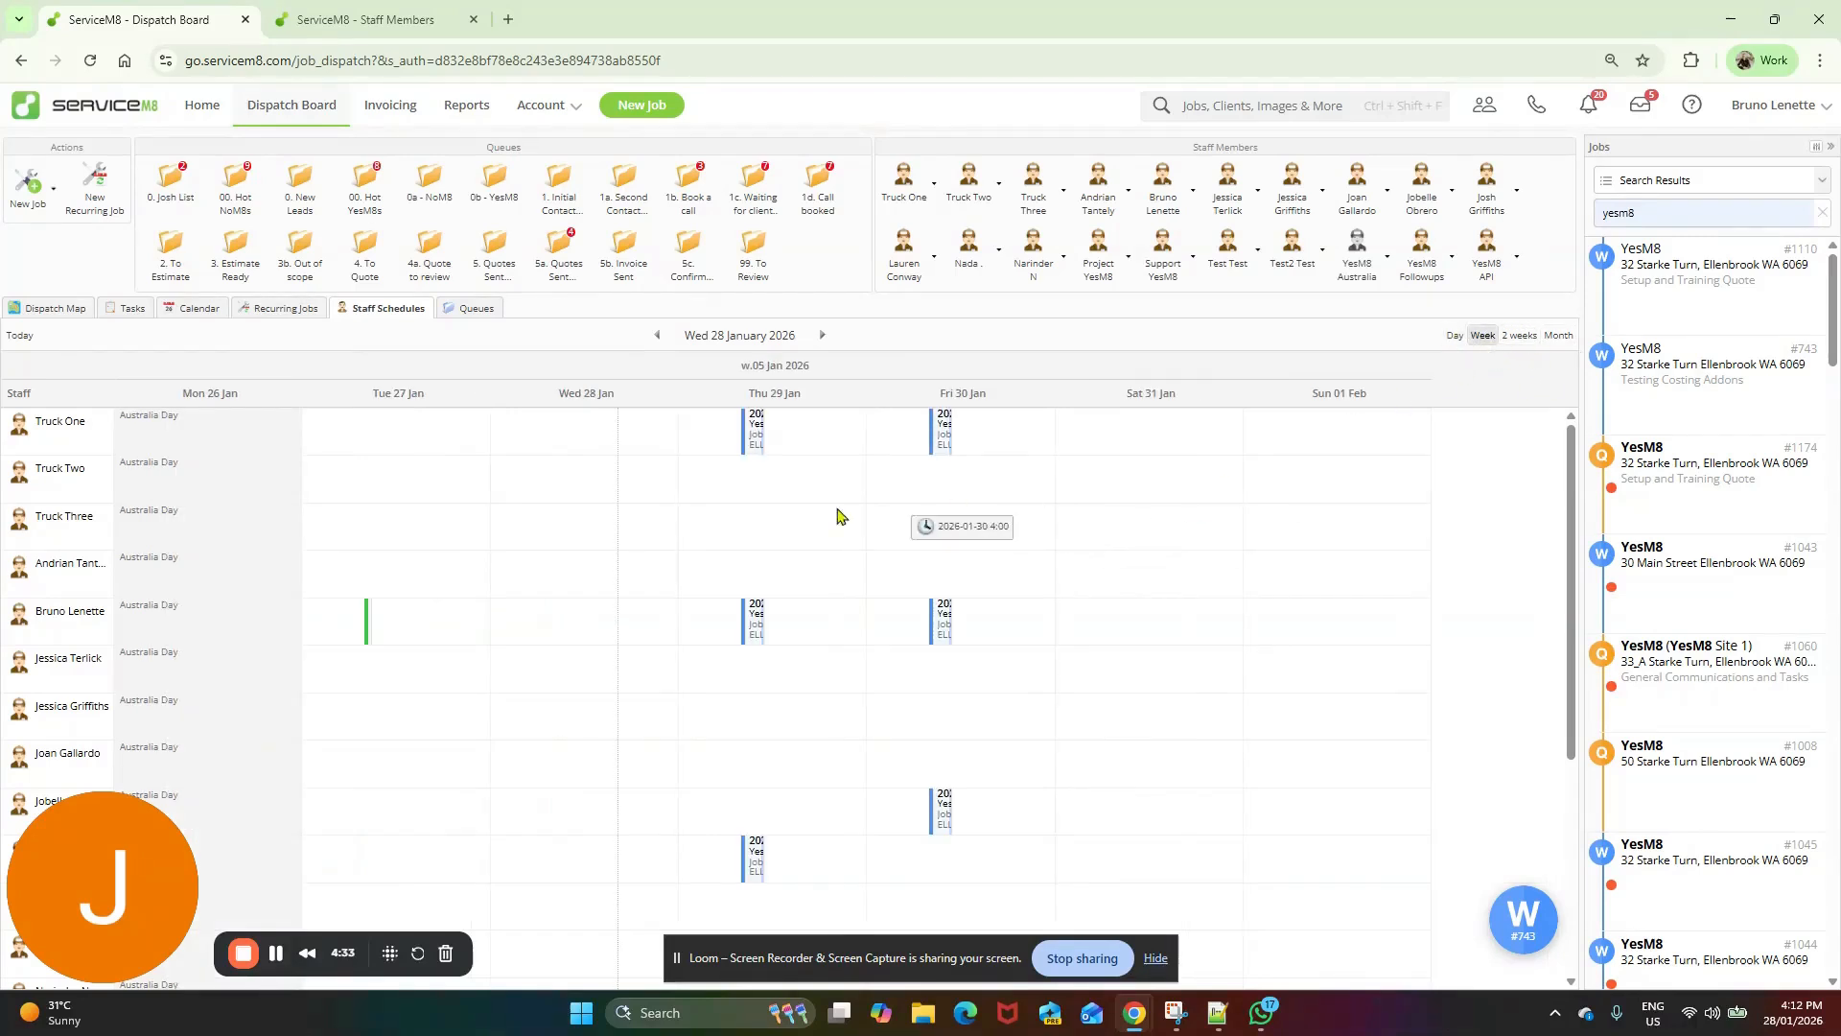
{"action": "scroll", "coordinate": [976, 605], "scroll_direction": "down", "scroll_amount": 3}
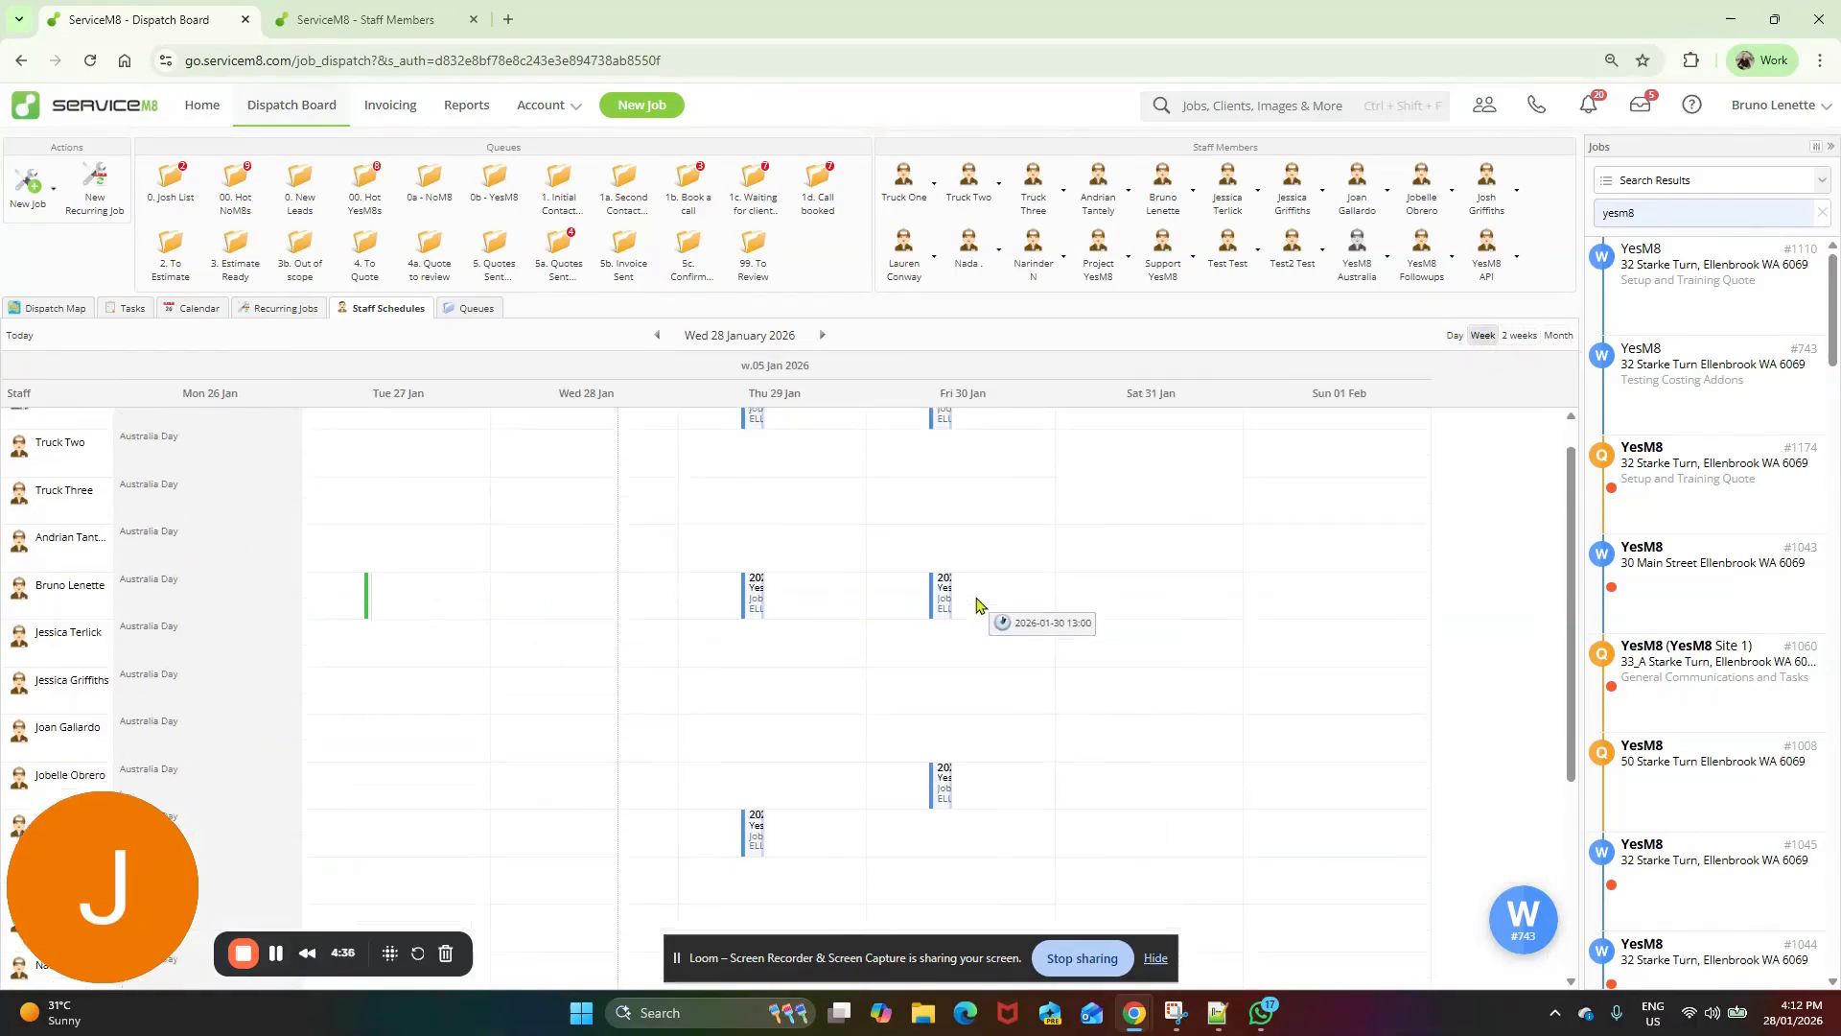
{"action": "scroll", "coordinate": [976, 604], "scroll_direction": "up", "scroll_amount": 3}
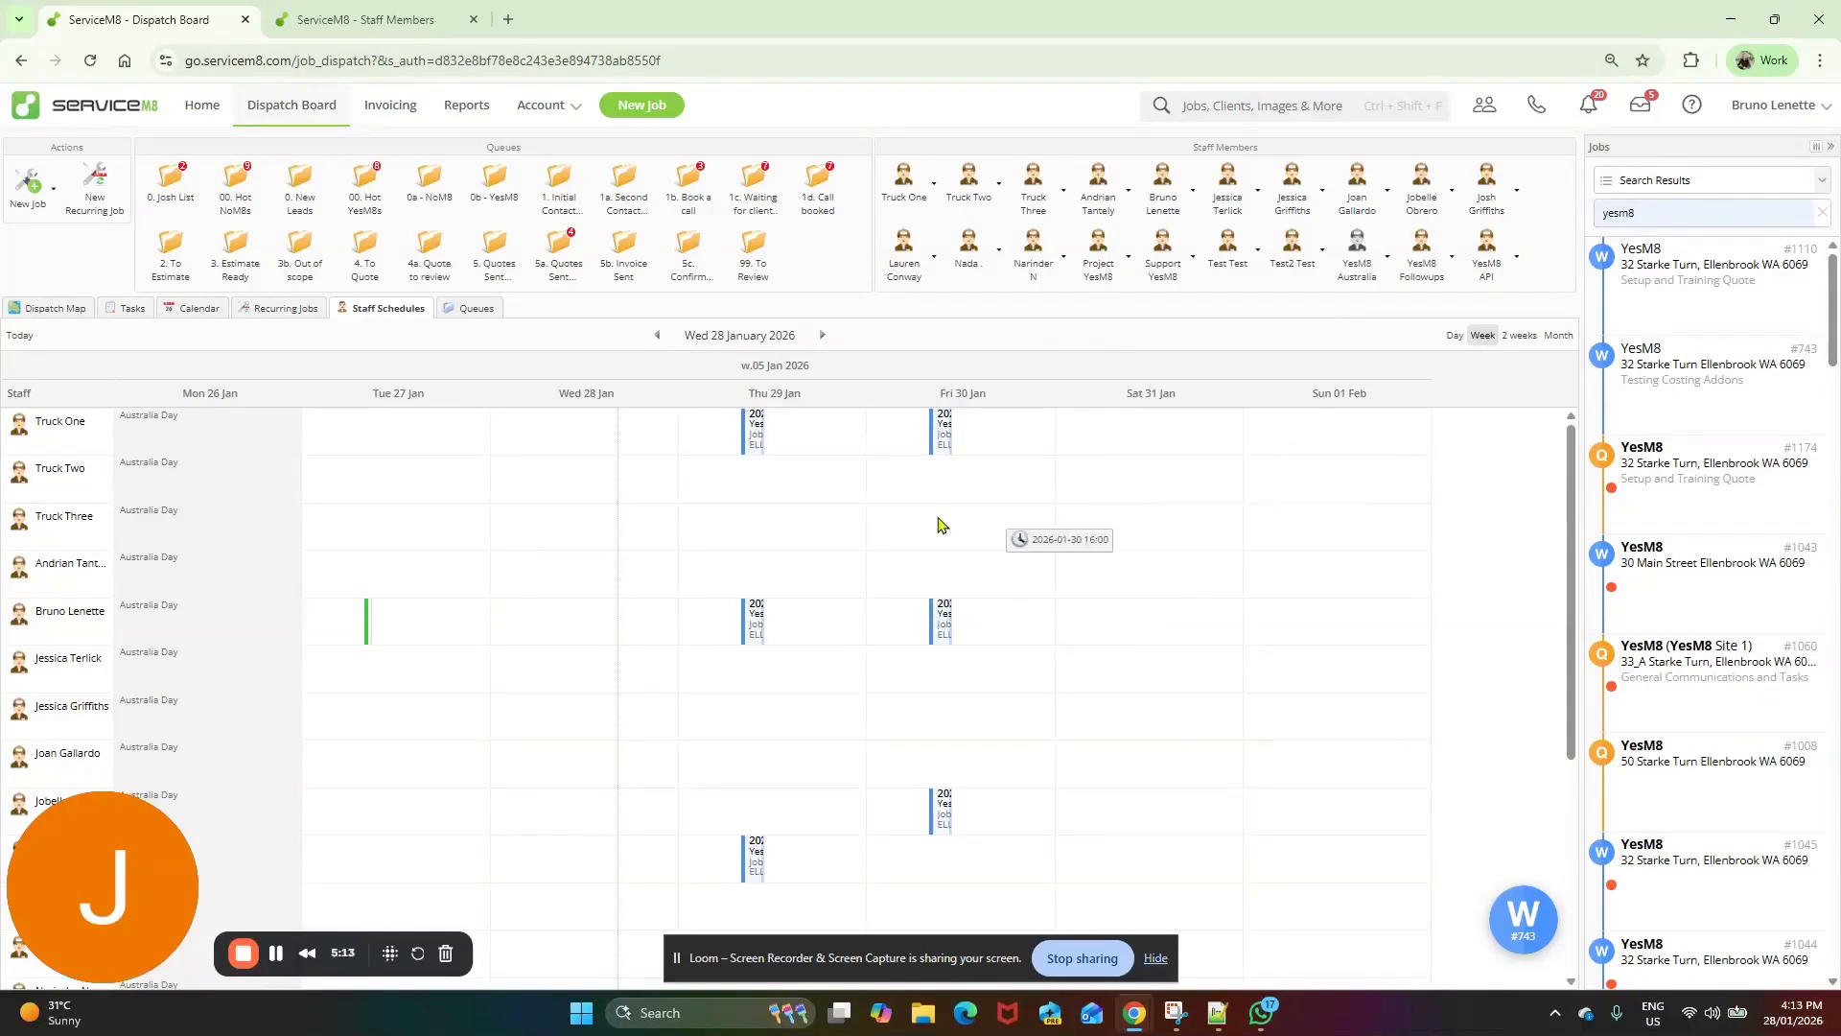
- Replace Truck One with Truck Three in the 30/01/2026 booking of YesM8's "Setup and Training Quote" work order, save it and close the job
{"action": "left_click", "coordinate": [1670, 281]}
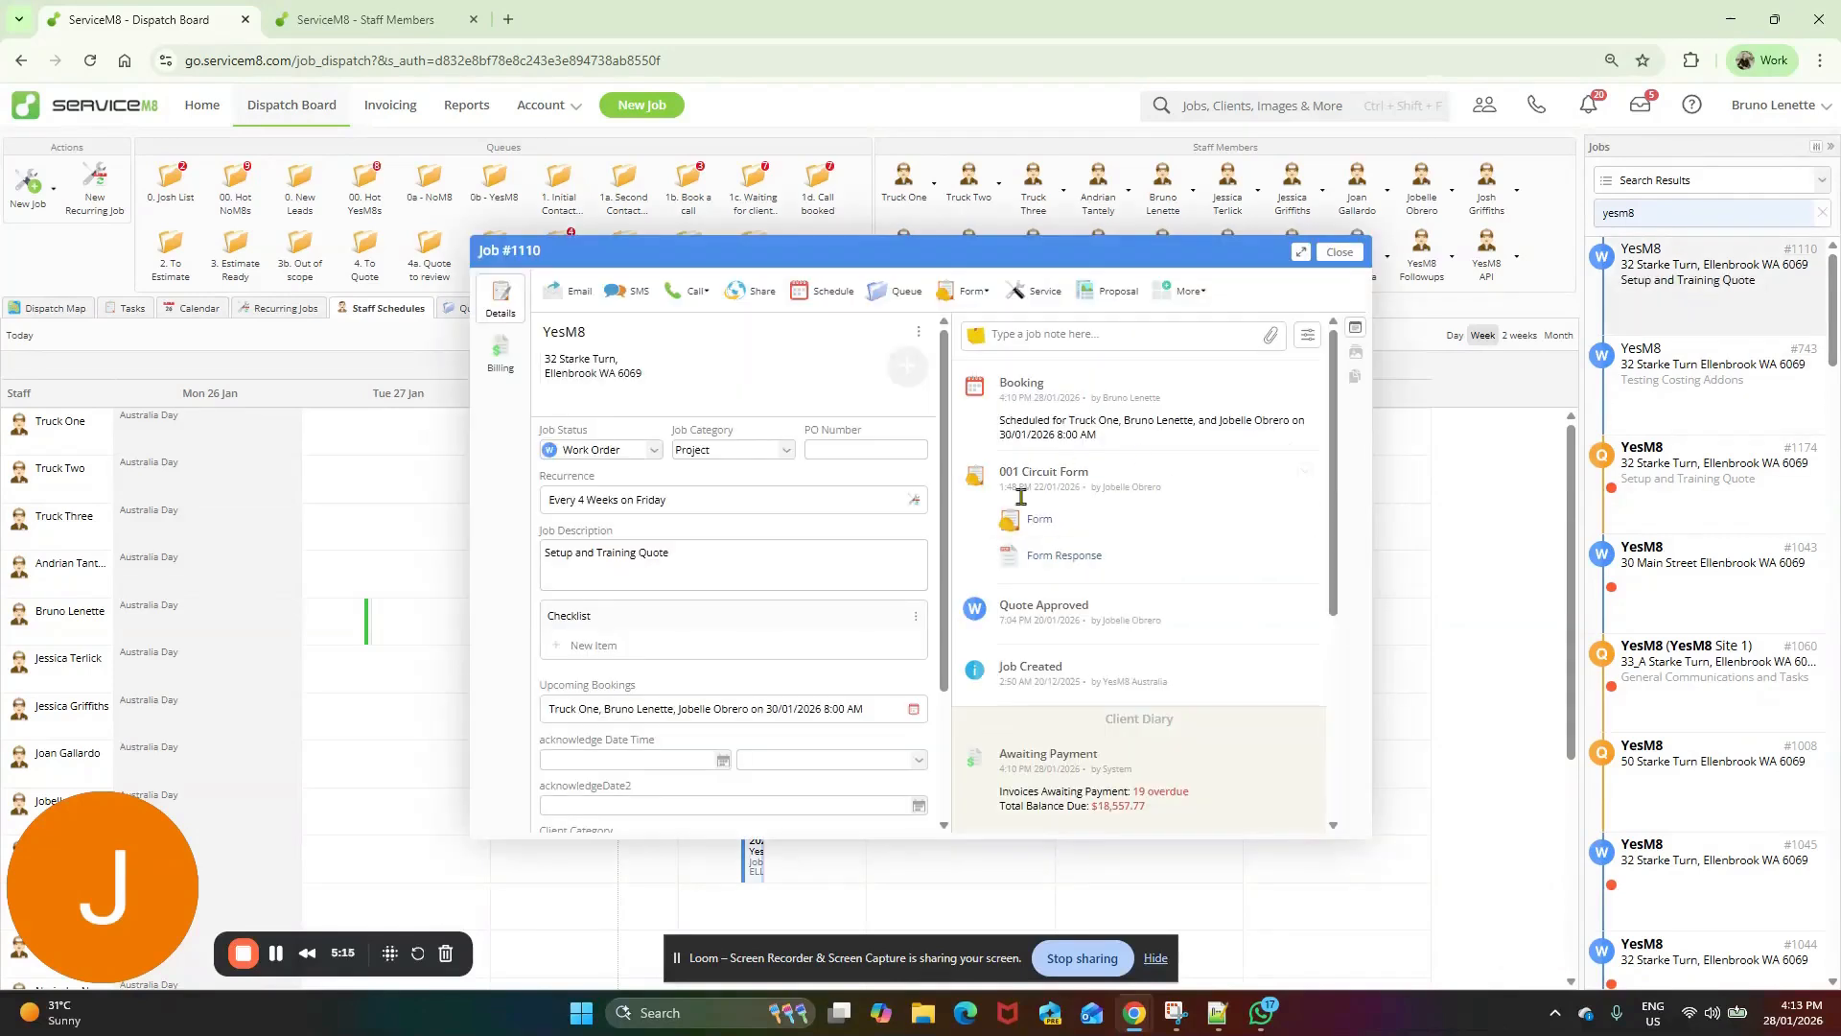
{"action": "left_click", "coordinate": [1308, 388]}
{"action": "left_click", "coordinate": [1236, 410]}
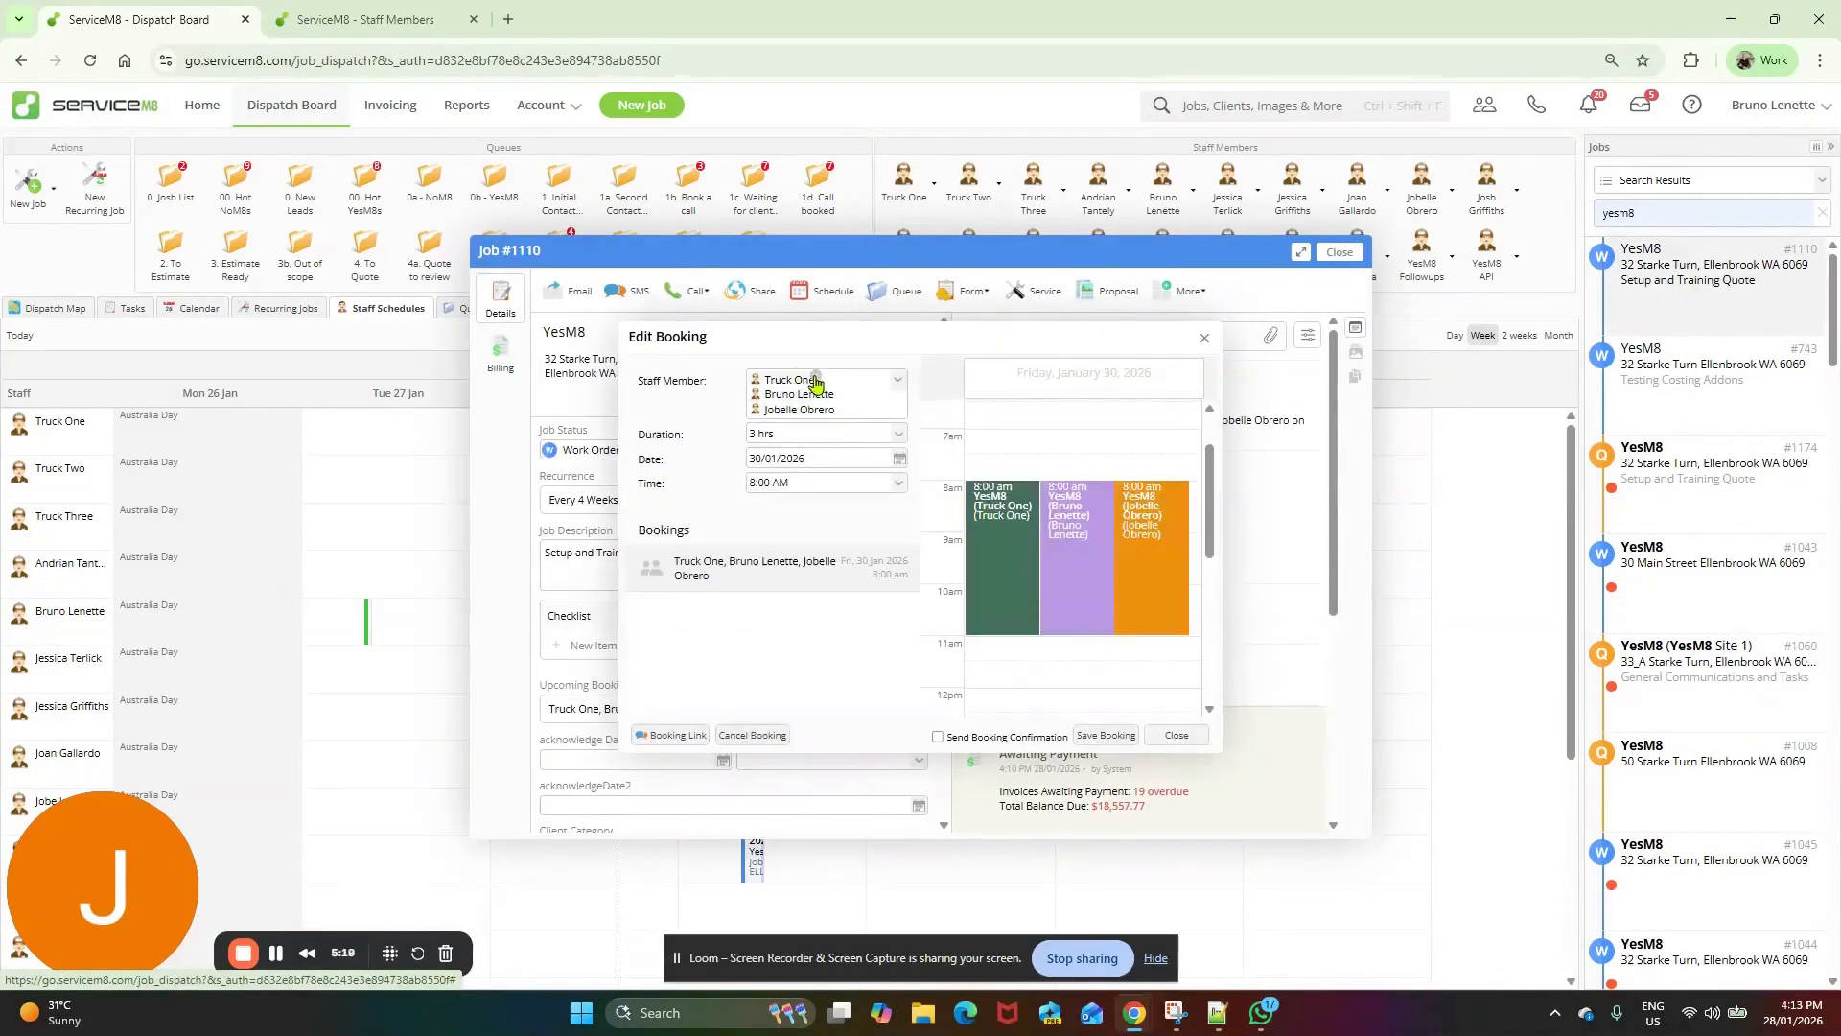
{"action": "left_click", "coordinate": [816, 379]}
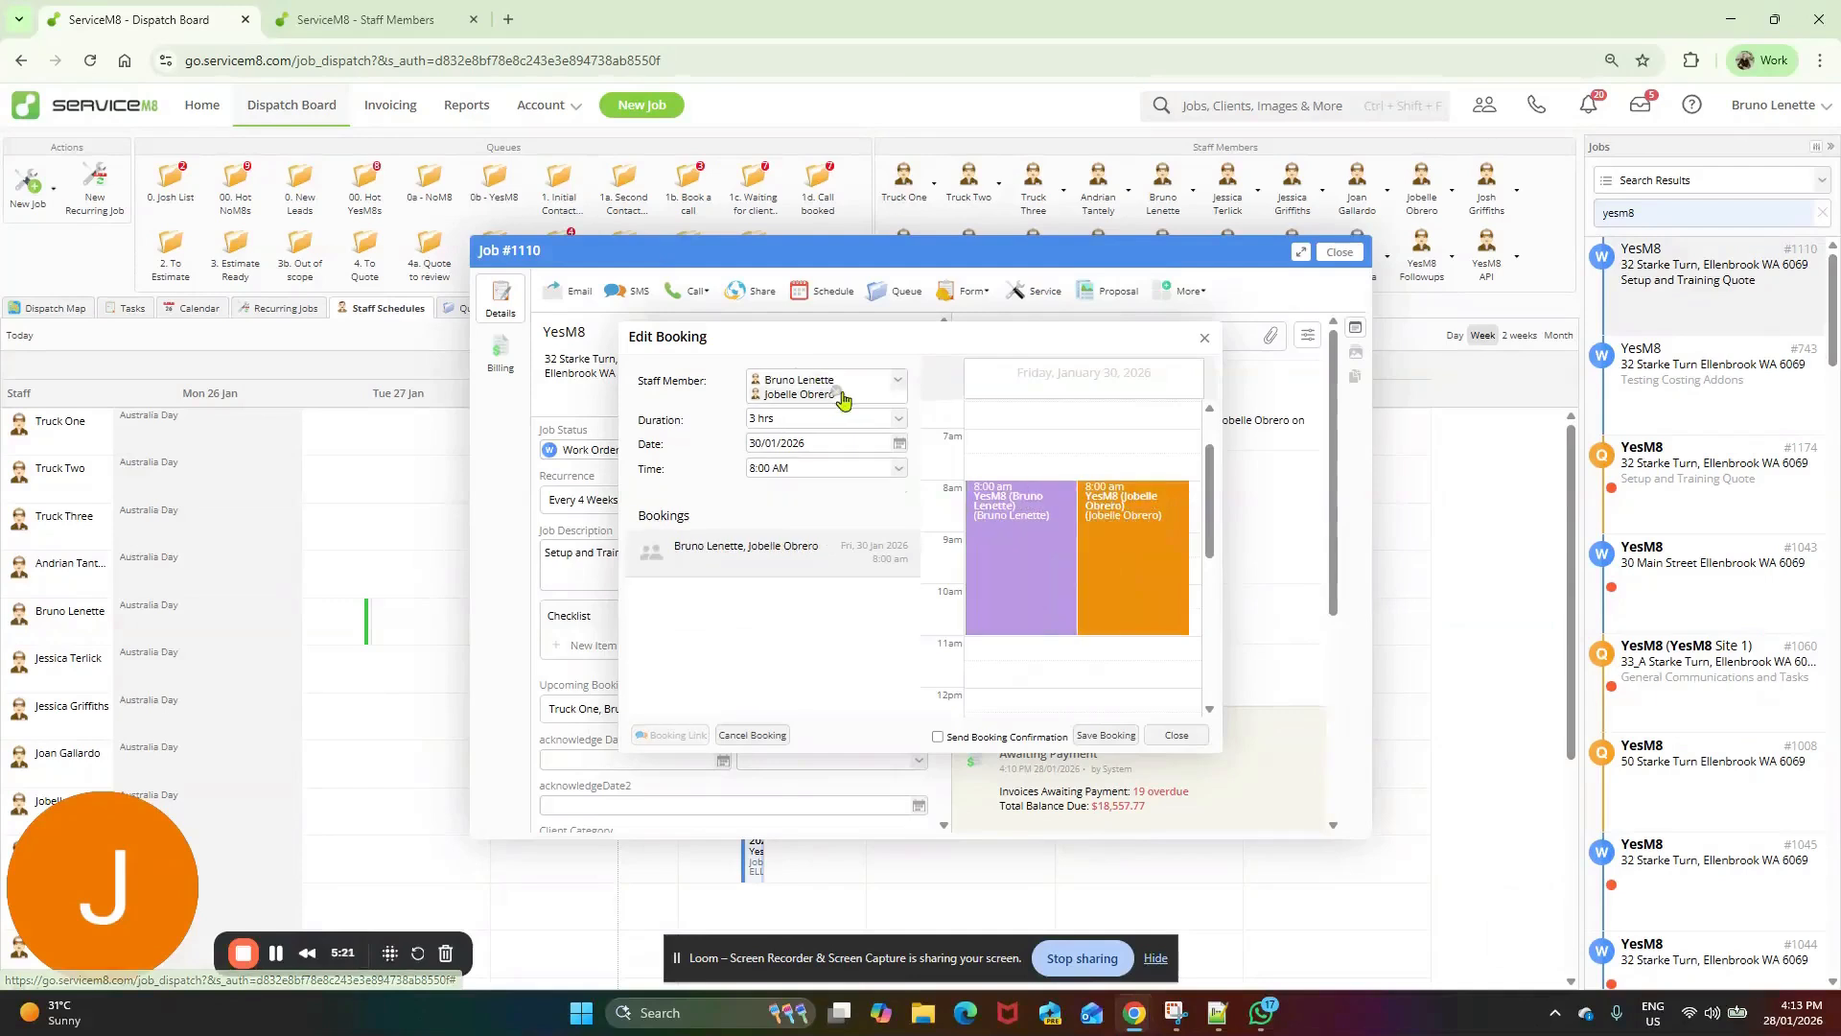
{"action": "left_click", "coordinate": [895, 380]}
{"action": "left_click", "coordinate": [797, 455]}
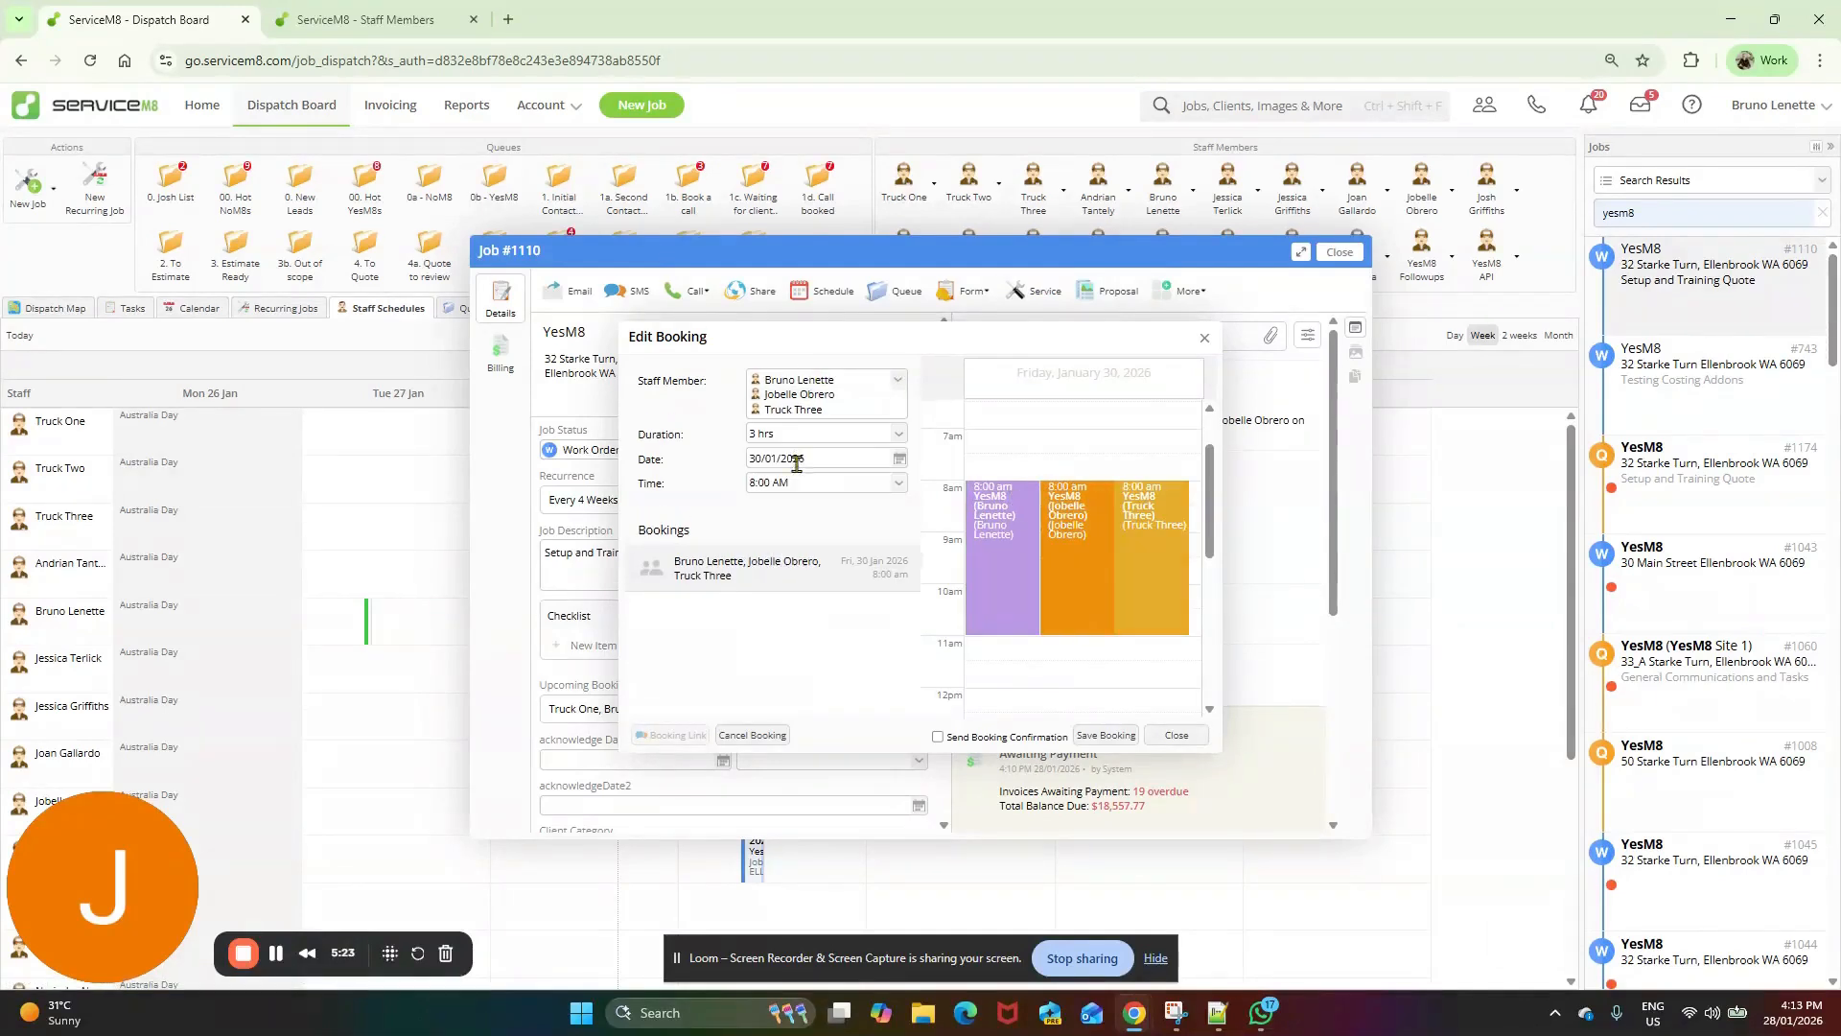
{"action": "left_click", "coordinate": [1091, 733]}
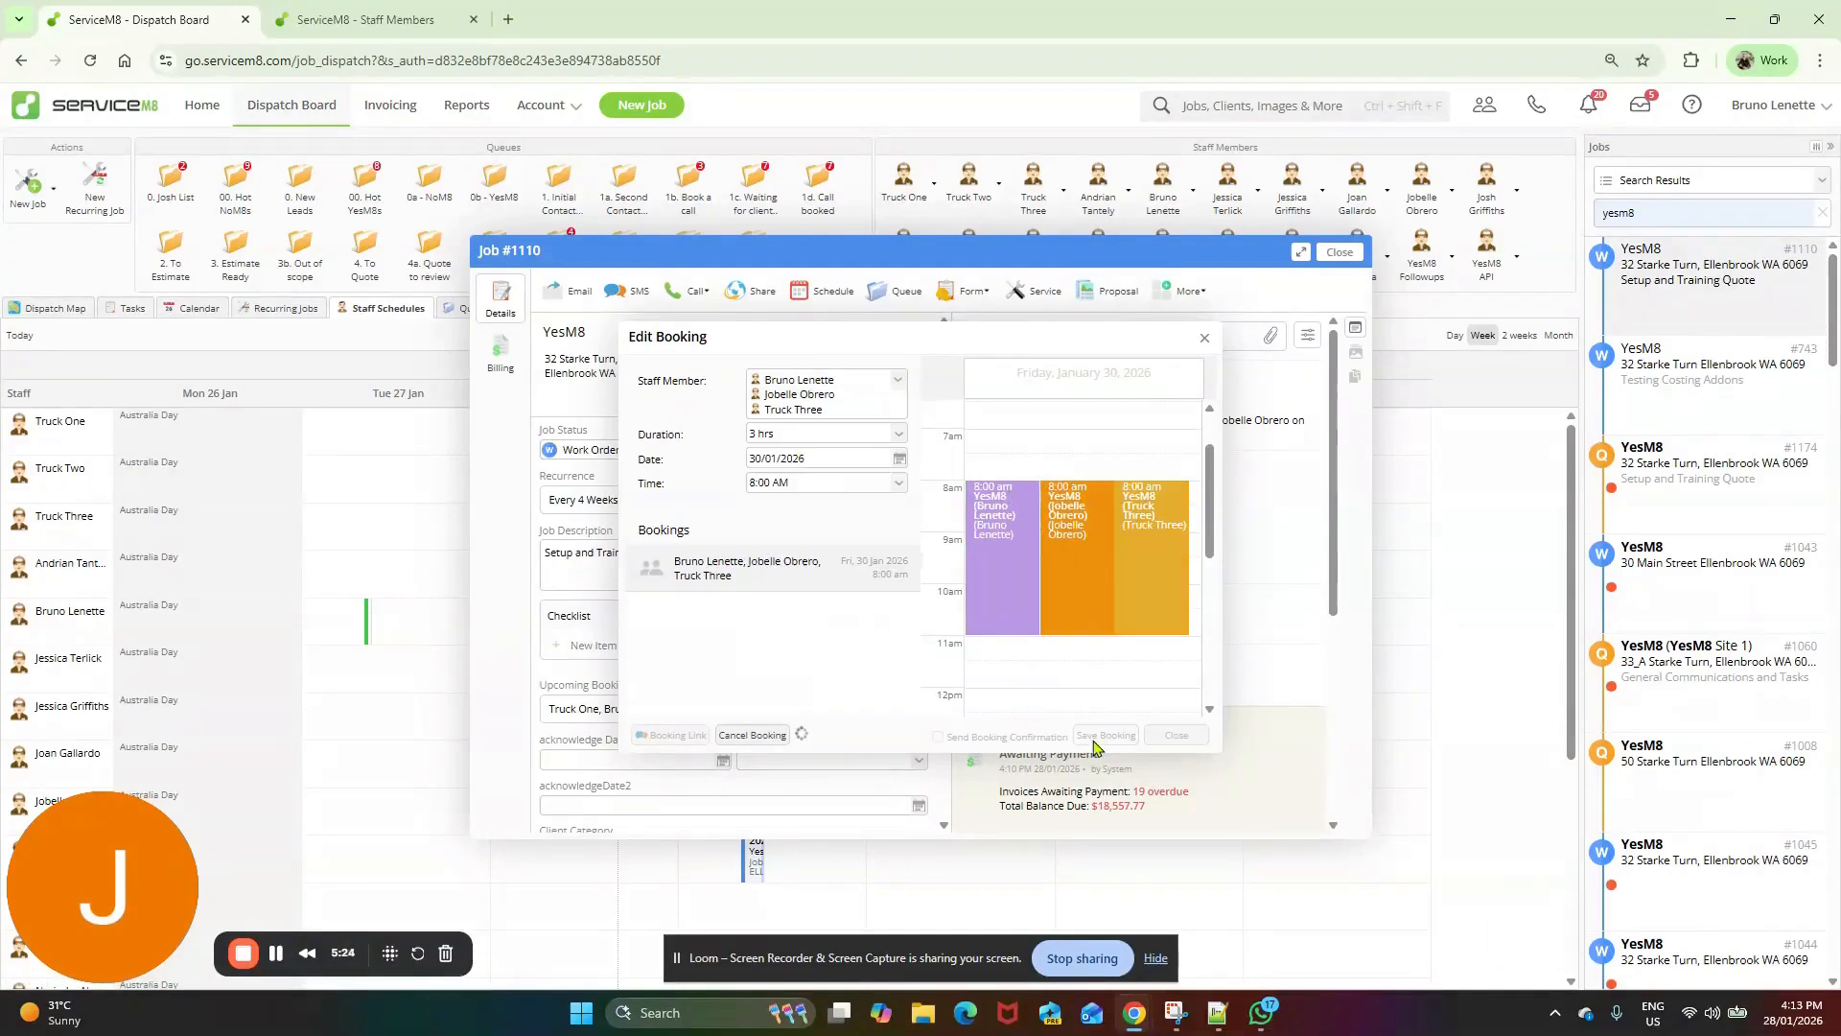
{"action": "left_click", "coordinate": [1343, 253]}
- Check the updated truck bookings on the calendar and in the staff schedules
{"action": "left_click", "coordinate": [197, 309]}
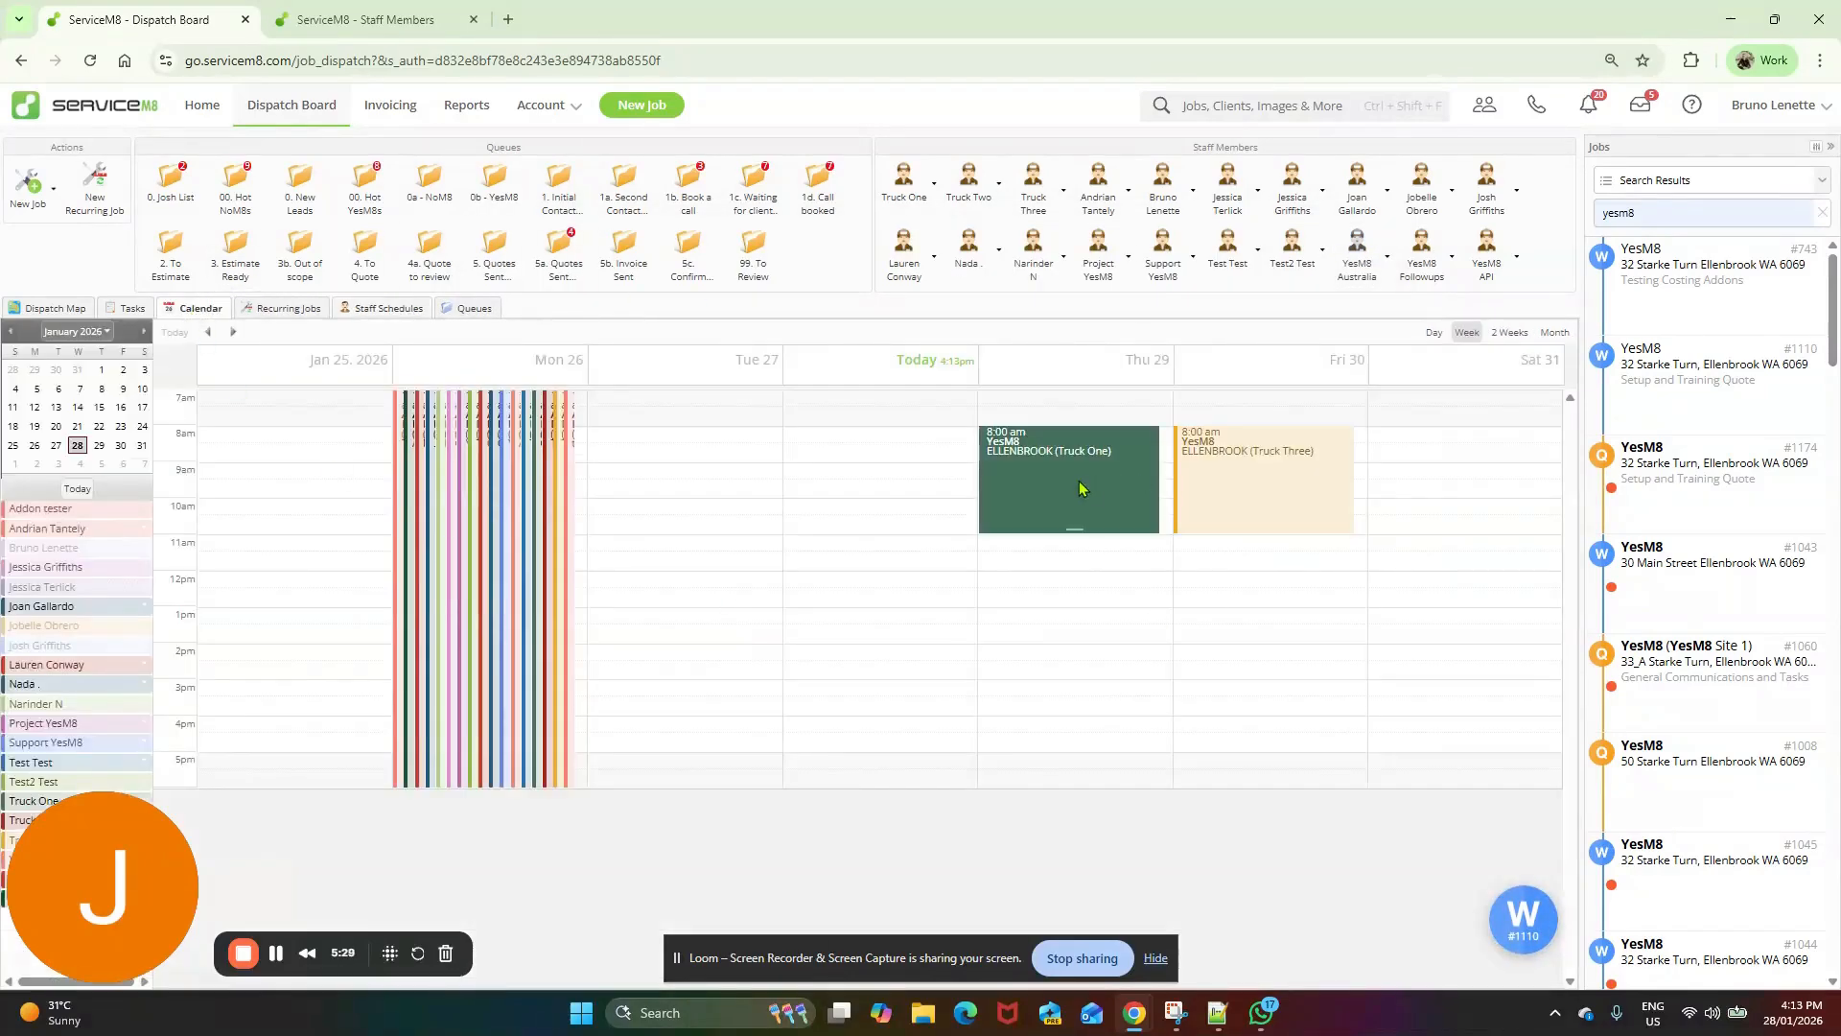
{"action": "left_click", "coordinate": [381, 310]}
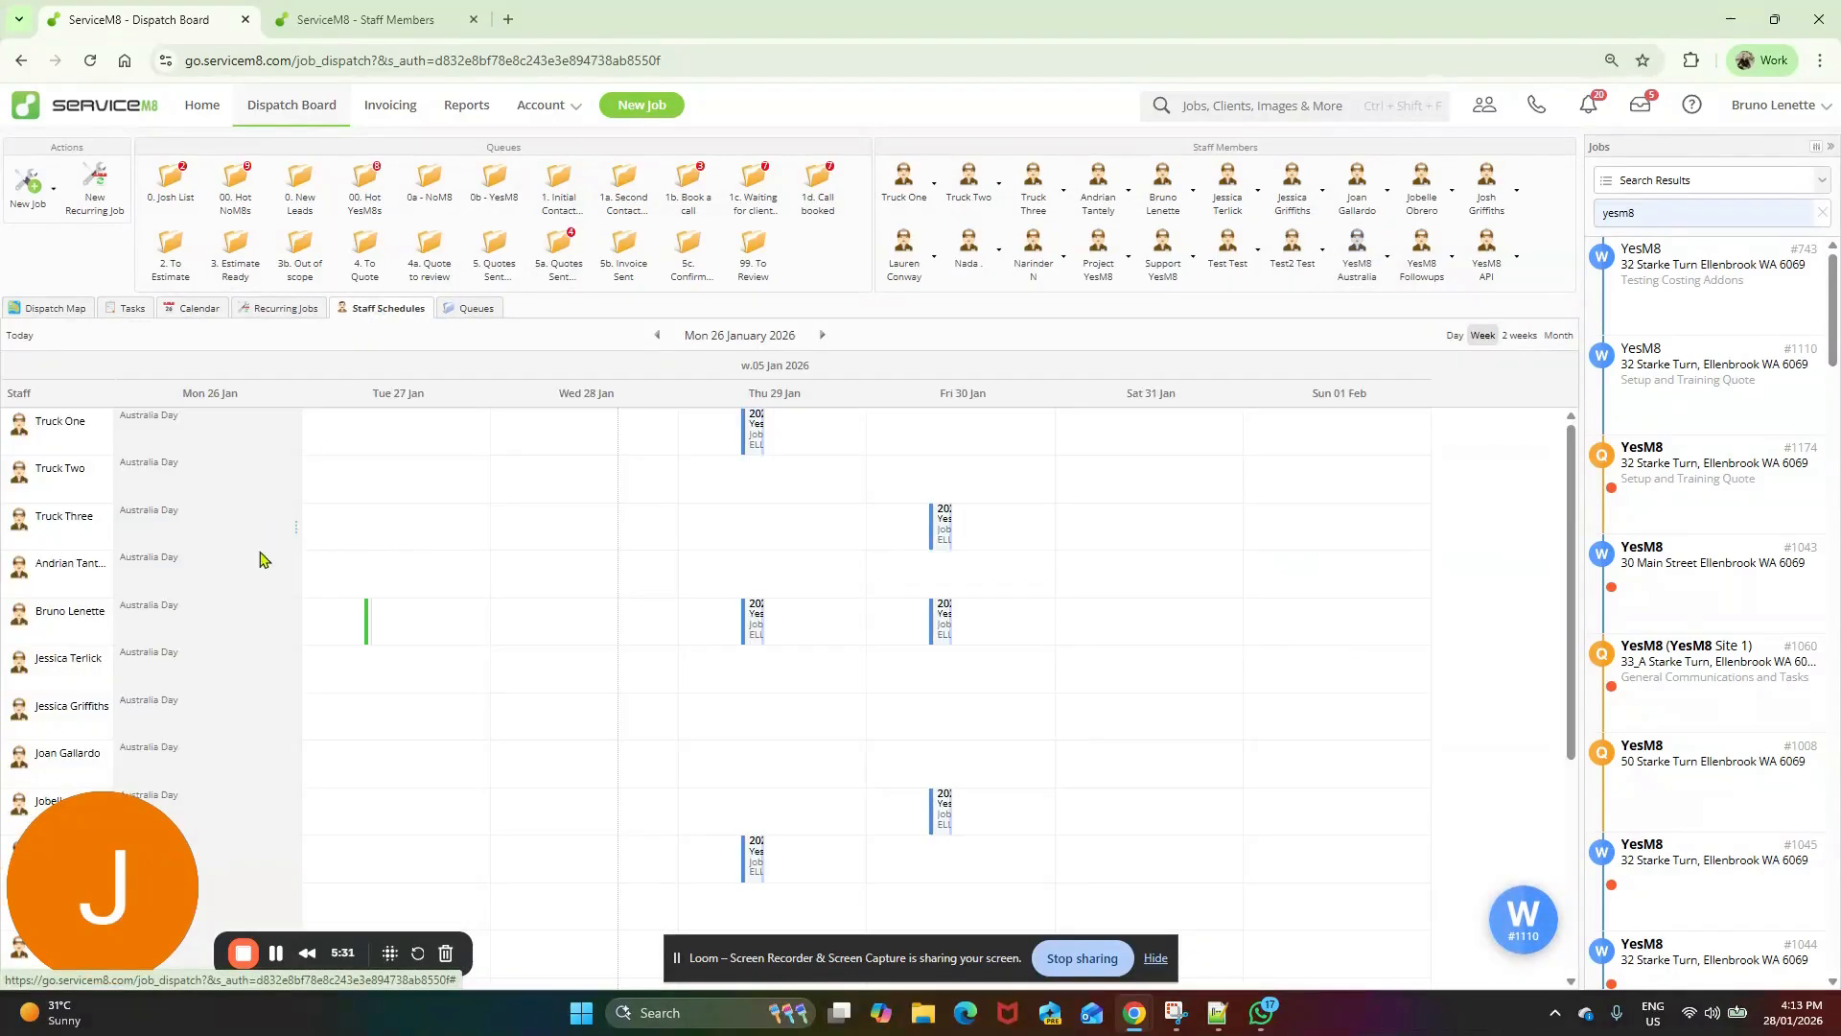